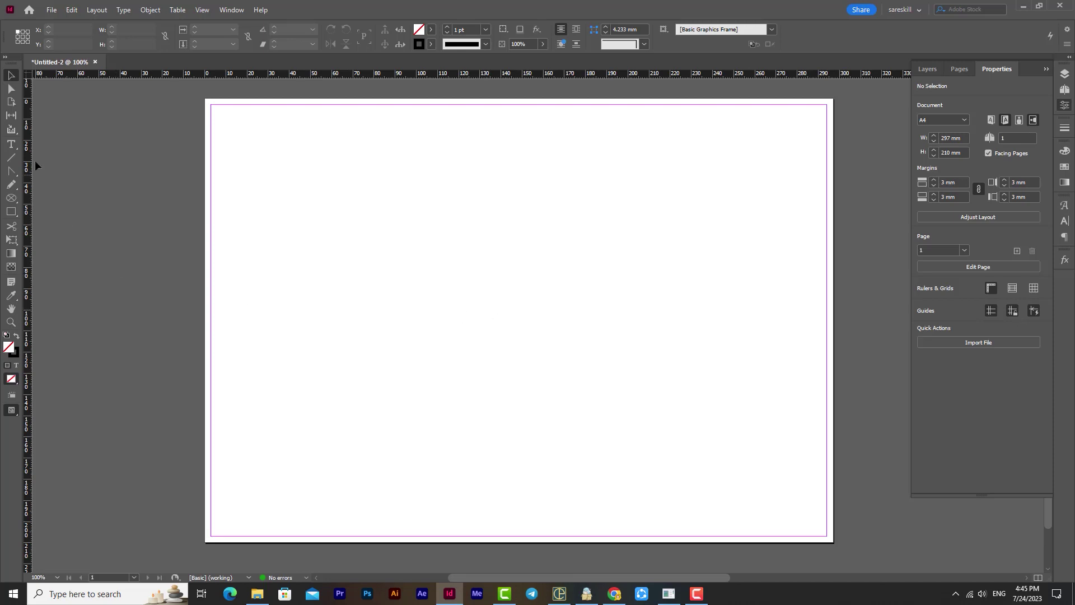
# Draw a rectangle about 117 by 119 mm on the page and fill it with the red C=15 M=100 Y=100 swatch
pyautogui.moveTo(12, 218); pyautogui.dragTo(50, 227)
pyautogui.moveTo(244, 162); pyautogui.dragTo(493, 414)
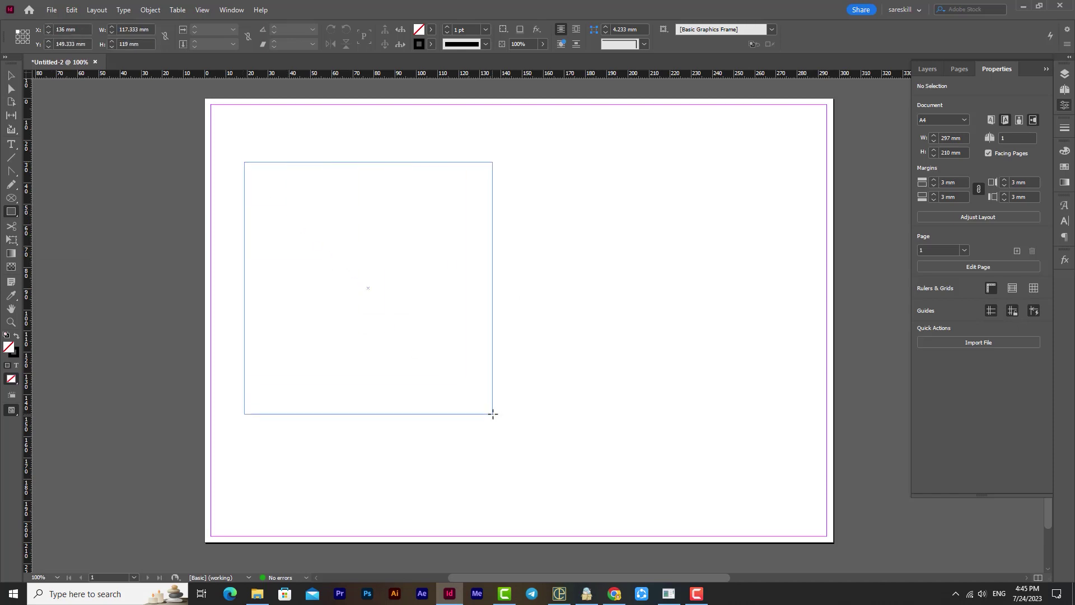
pyautogui.click(431, 31)
pyautogui.click(343, 148)
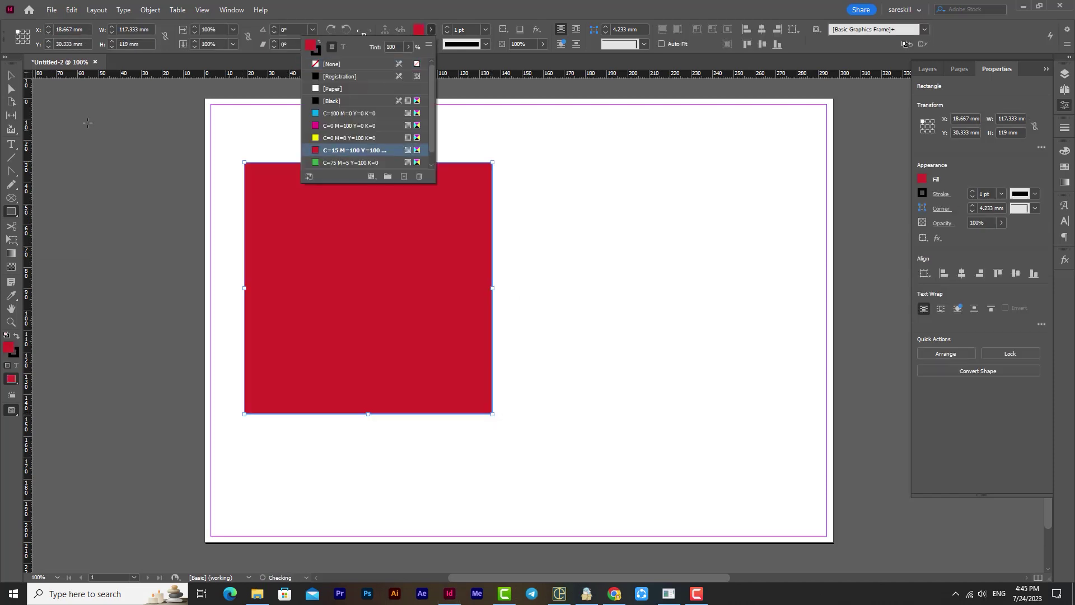
pyautogui.press('Escape')
# Move the red rectangle to the right half of the page and scale it down
pyautogui.moveTo(434, 312); pyautogui.dragTo(633, 305)
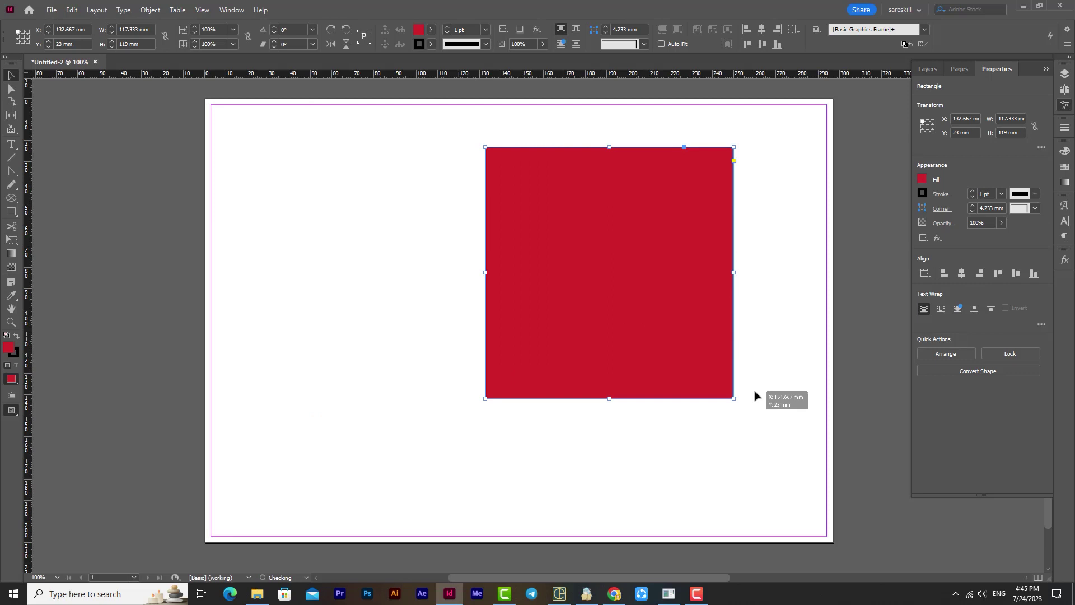
pyautogui.moveTo(734, 399); pyautogui.dragTo(684, 328)
pyautogui.moveTo(639, 314); pyautogui.dragTo(708, 328)
# Draw a circle about 86 mm in diameter beside the red rectangle and fill it with green C=75 M=5 Y=100 K=0
pyautogui.rightClick(11, 212)
pyautogui.click(58, 237)
pyautogui.moveTo(309, 188); pyautogui.dragTo(523, 375)
pyautogui.click(431, 29)
pyautogui.click(353, 162)
pyautogui.click(11, 74)
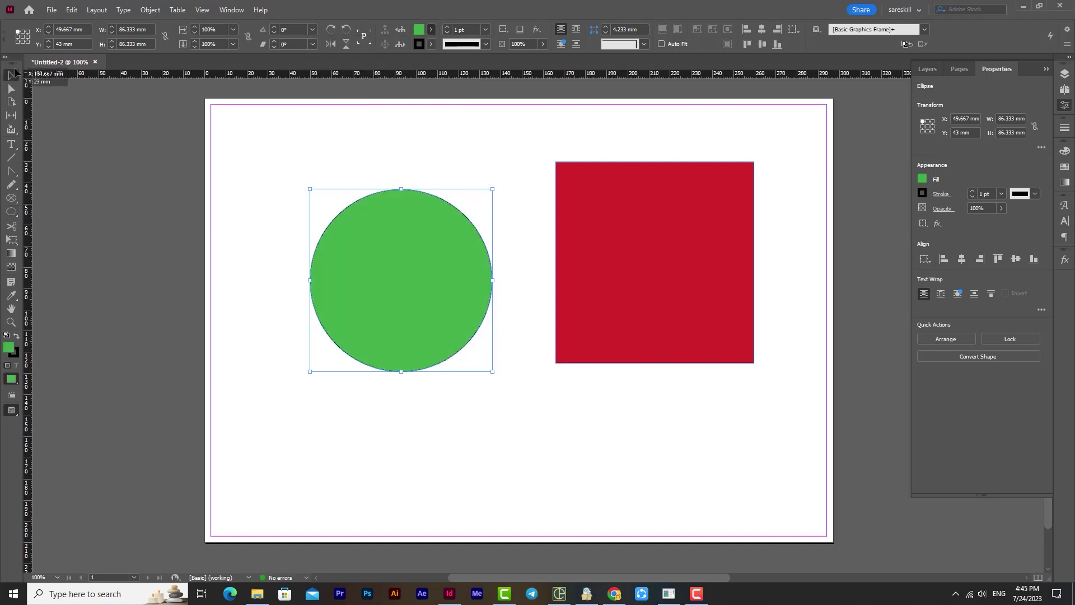
# Change the circle's fill to cyan C=100 M=0 Y=0 K=0 and shift the shapes to free the page's left side
pyautogui.click(431, 29)
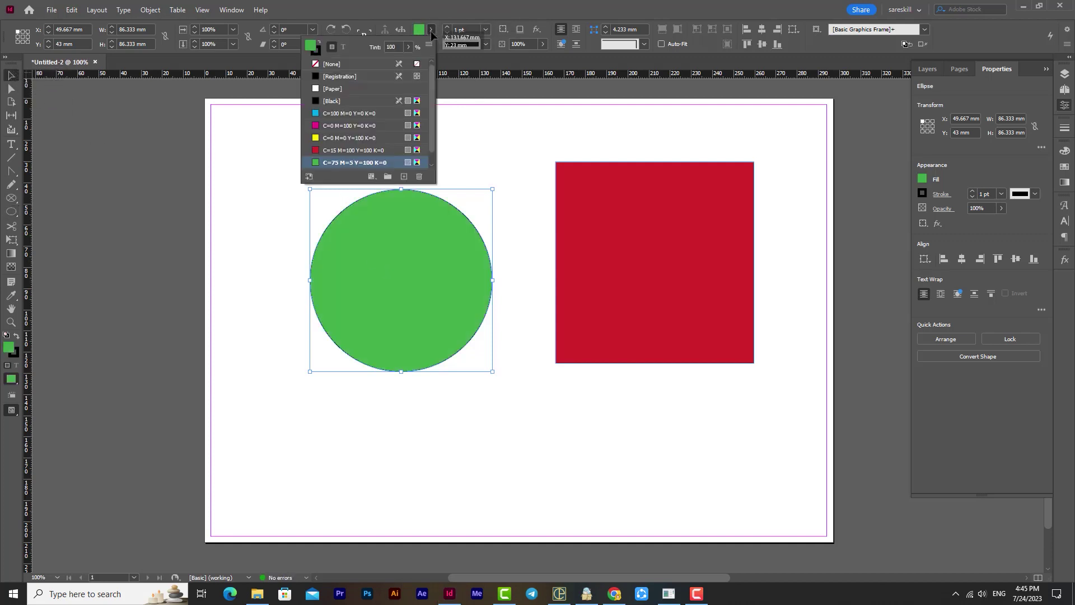
pyautogui.click(359, 114)
pyautogui.moveTo(422, 319); pyautogui.dragTo(466, 357)
pyautogui.moveTo(801, 196); pyautogui.dragTo(542, 338)
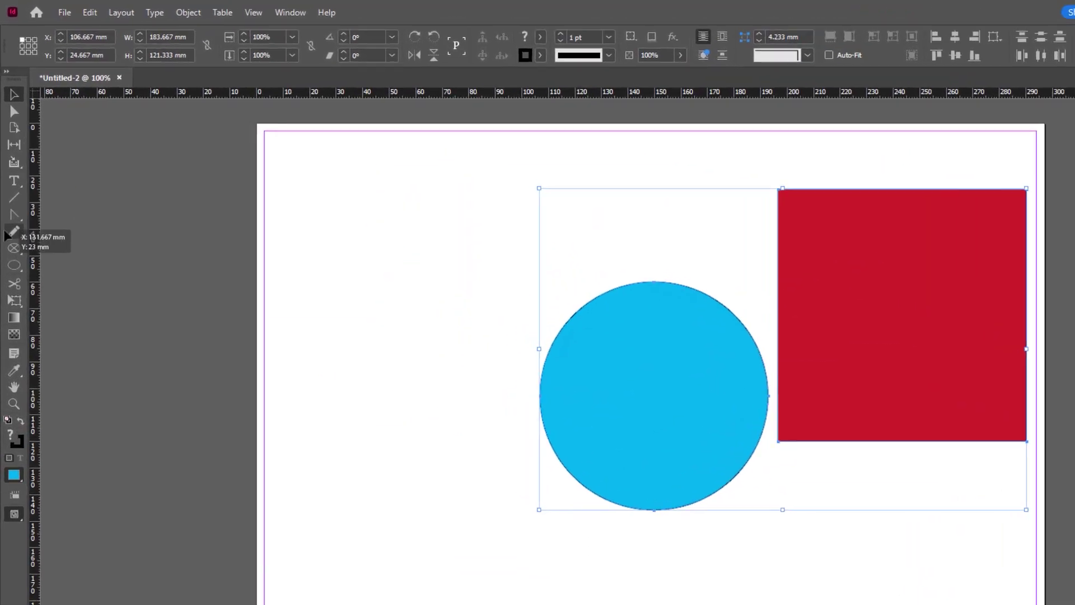
# Draw a rectangle frame about 77 by 72 mm in the page's upper-left area and move it to about X 16 mm, Y 20 mm
pyautogui.click(11, 198)
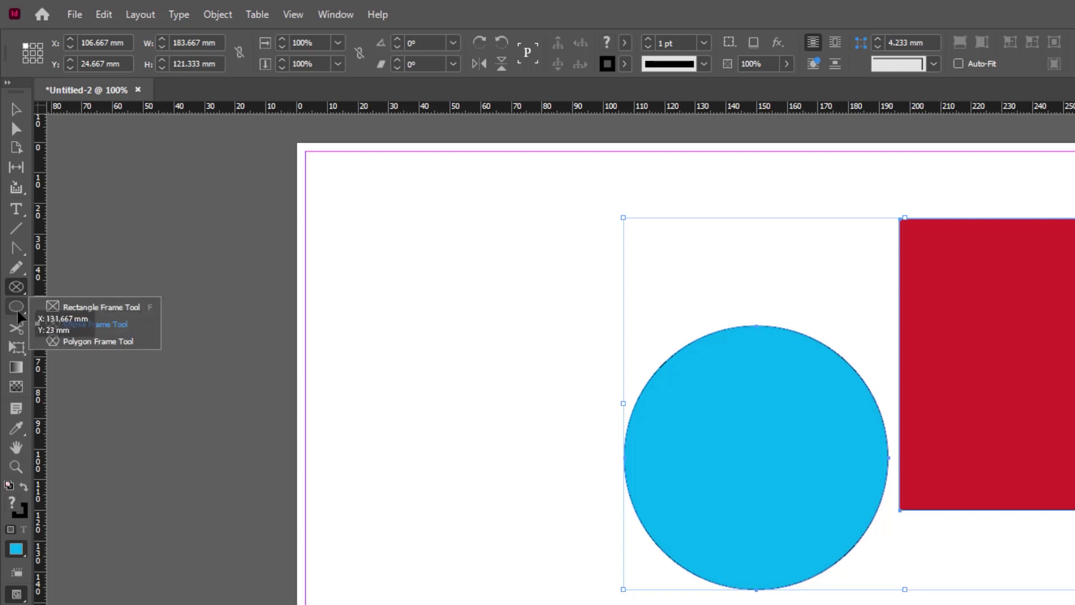
pyautogui.moveTo(35, 318)
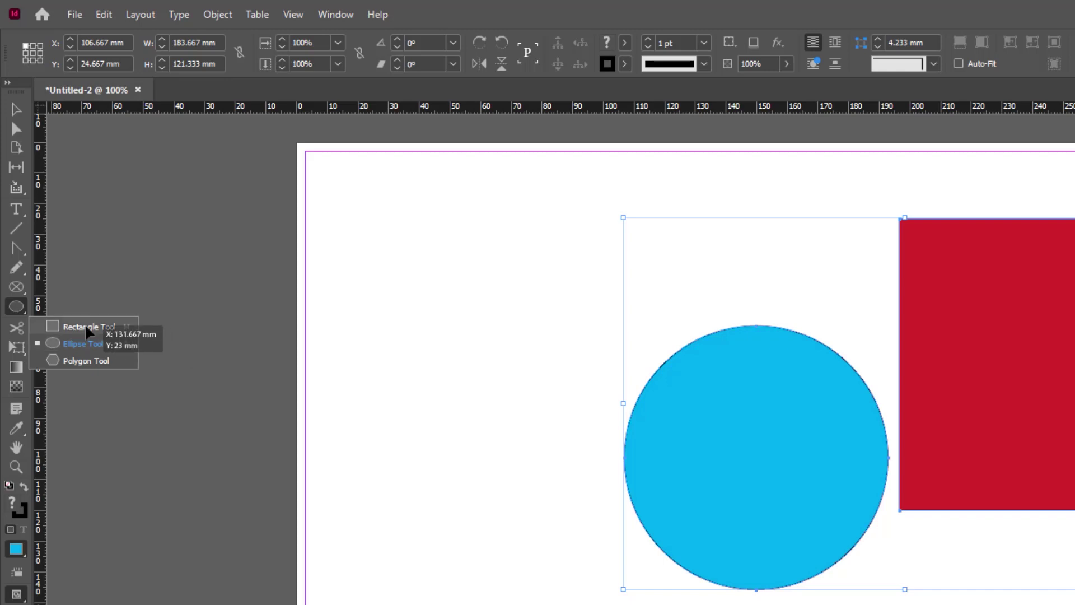
pyautogui.moveTo(16, 287)
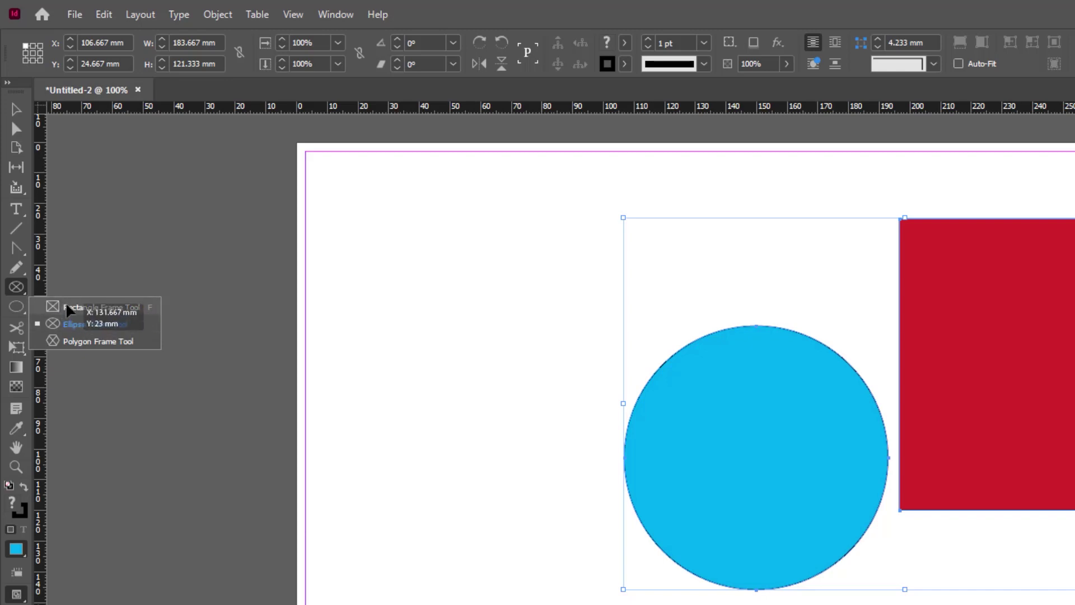
pyautogui.click(64, 308)
pyautogui.moveTo(331, 218); pyautogui.dragTo(568, 440)
pyautogui.click(16, 110)
pyautogui.moveTo(444, 346); pyautogui.dragTo(447, 315)
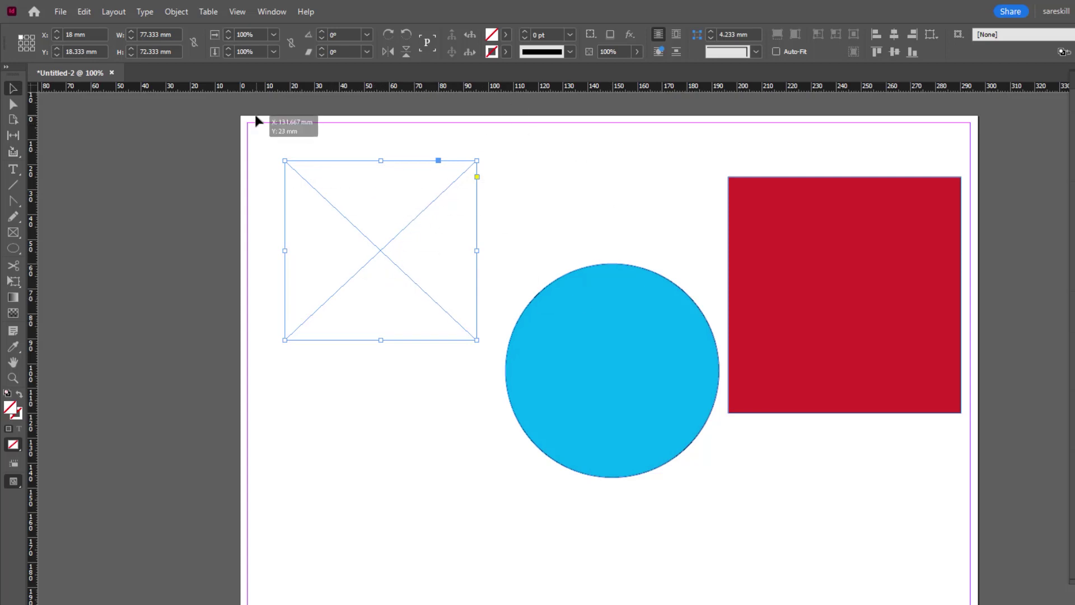
pyautogui.click(591, 168)
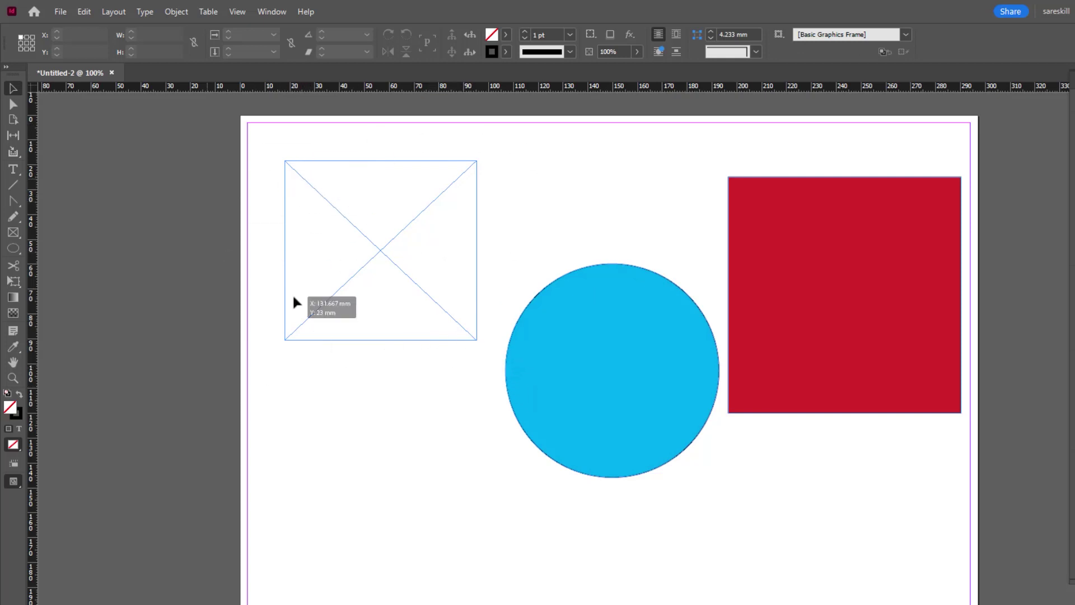
pyautogui.click(423, 290)
pyautogui.moveTo(397, 257)
pyautogui.mouseDown()
pyautogui.moveTo(368, 259)
pyautogui.moveTo(379, 260)
pyautogui.mouseUp()
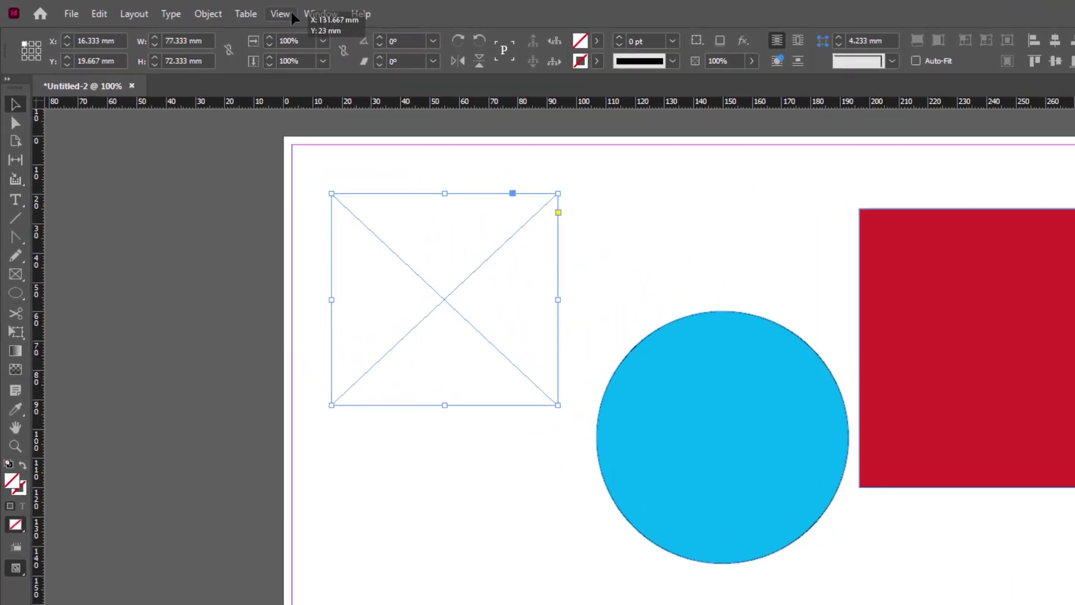
# Hide the frame edges in the document
pyautogui.click(291, 15)
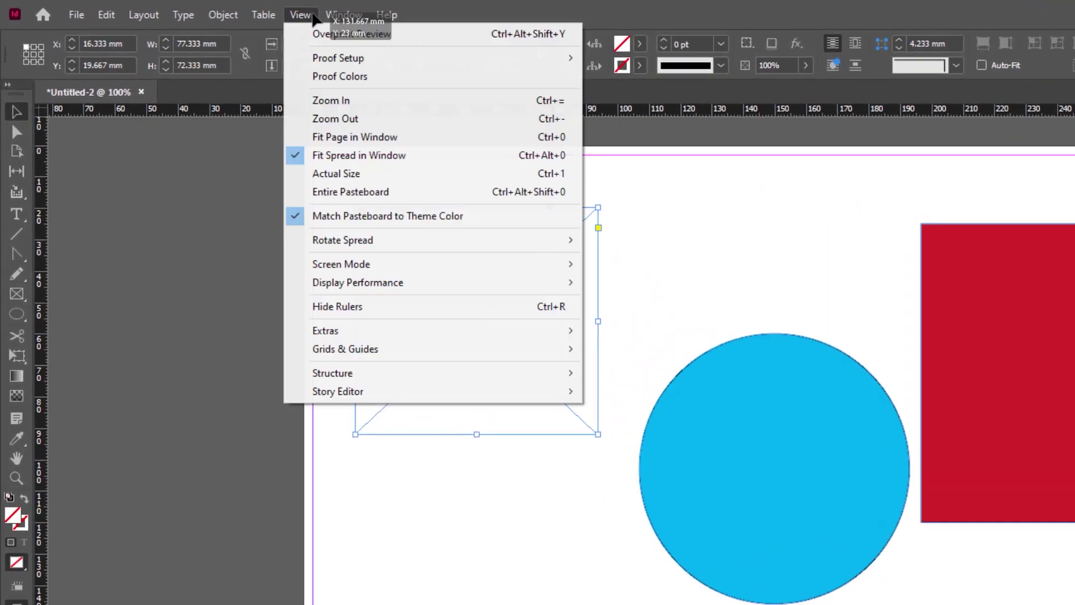
pyautogui.moveTo(314, 332)
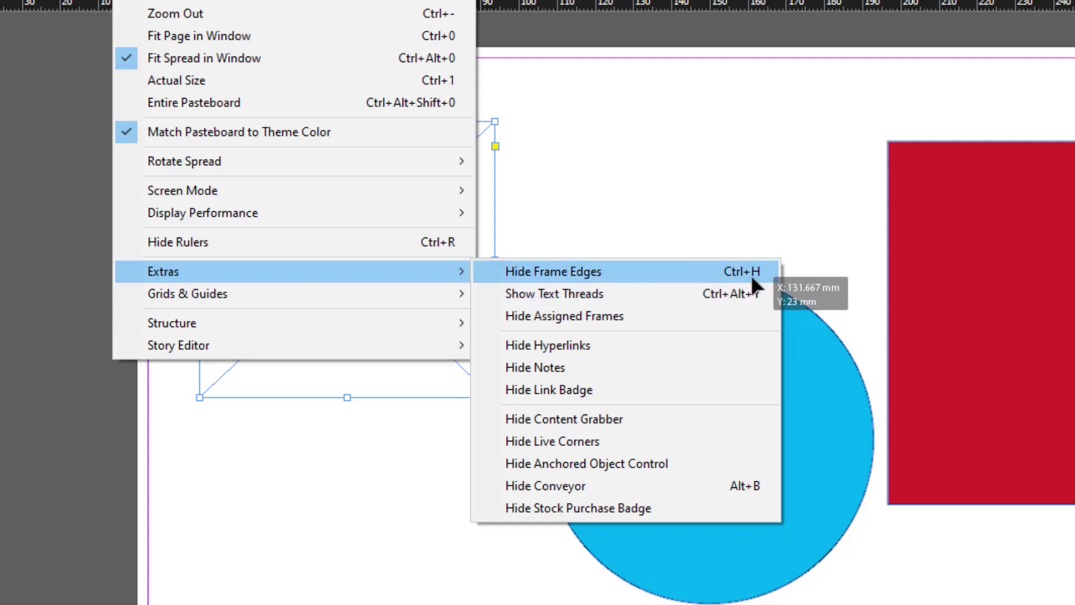
pyautogui.click(518, 275)
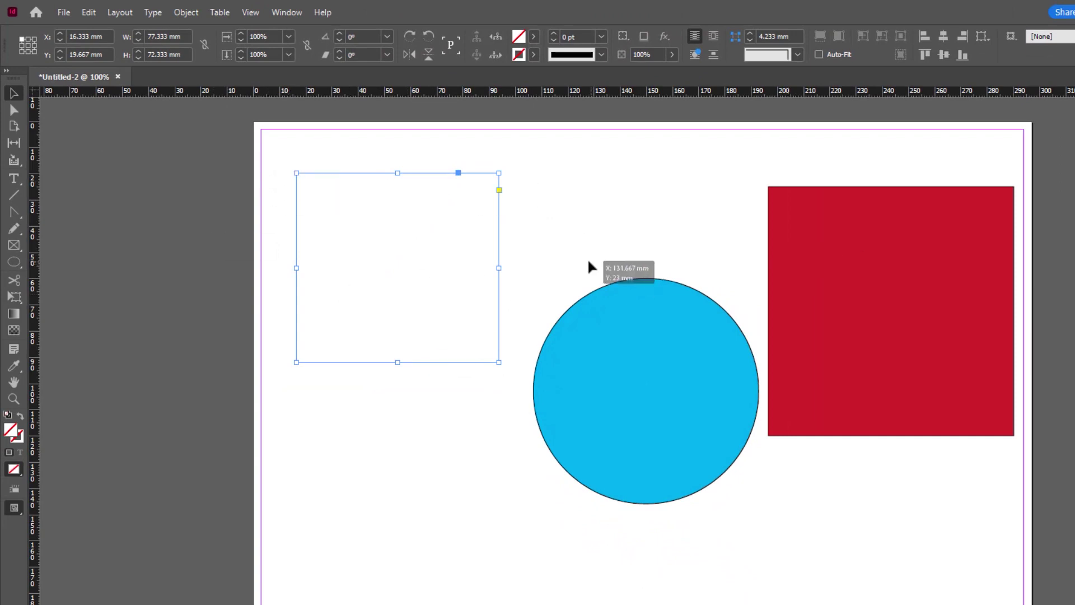
# Deselect the rectangle frame, find its object entry under Layer 1 and reselect it from there
pyautogui.press('Delete')
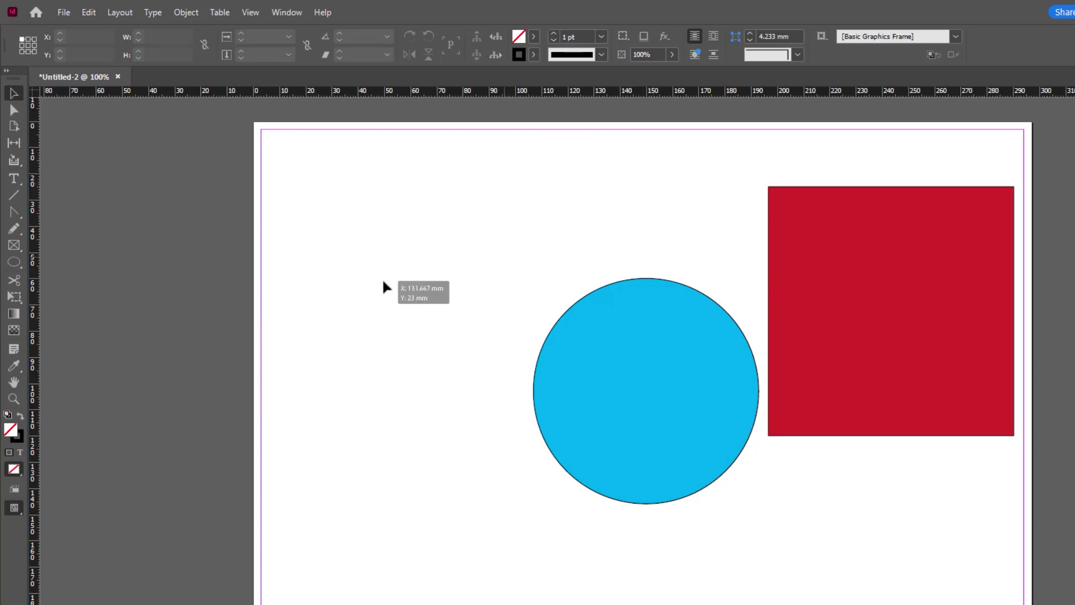
pyautogui.hotkey('ctrl', 'z')
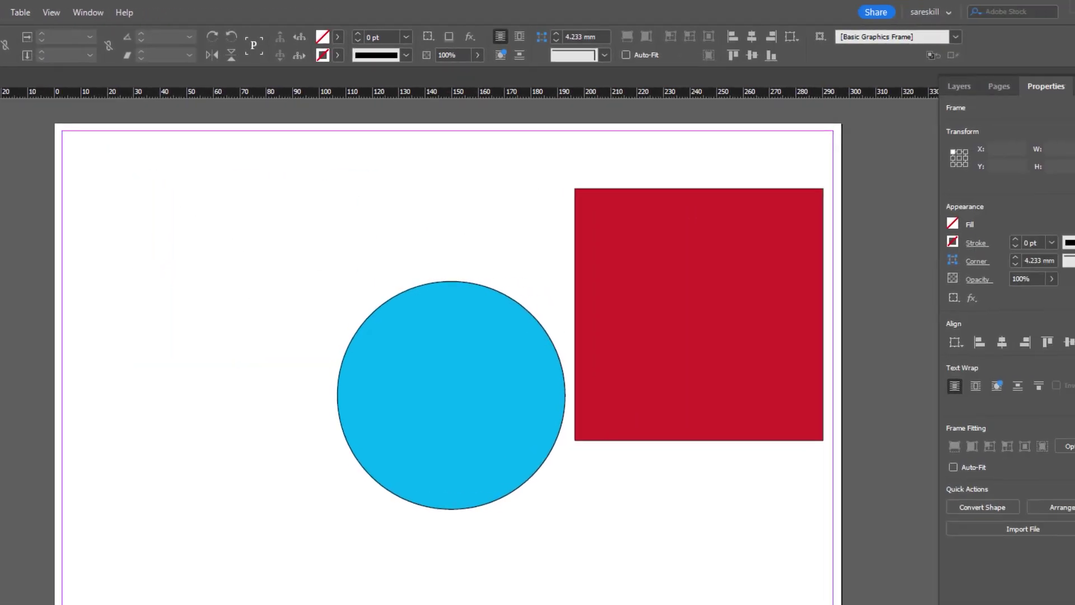
pyautogui.hotkey('ctrl', 'shift', 'a')
pyautogui.click(1060, 98)
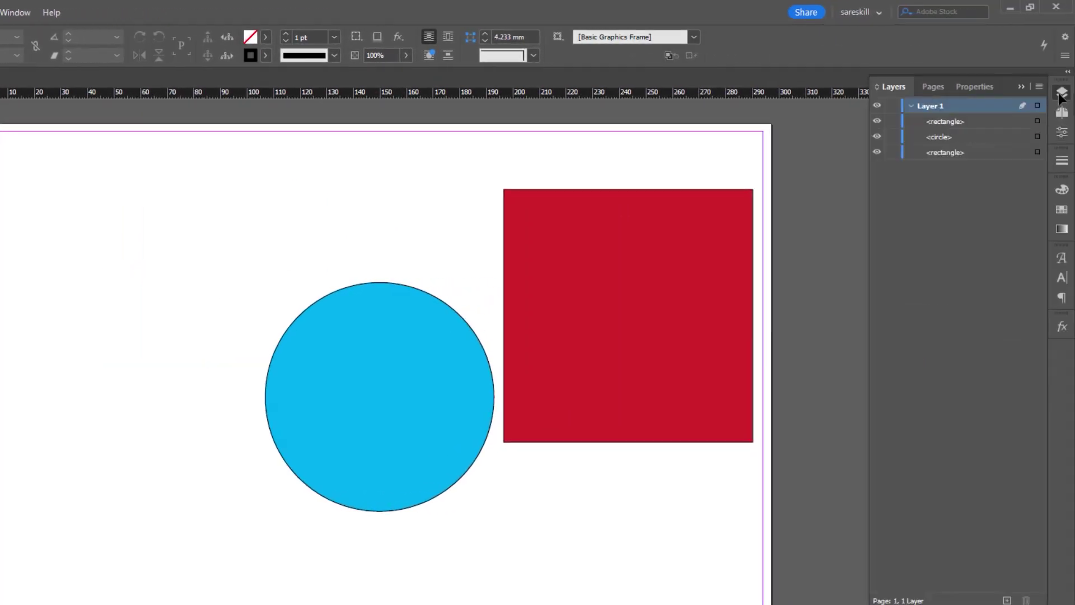
pyautogui.click(1037, 121)
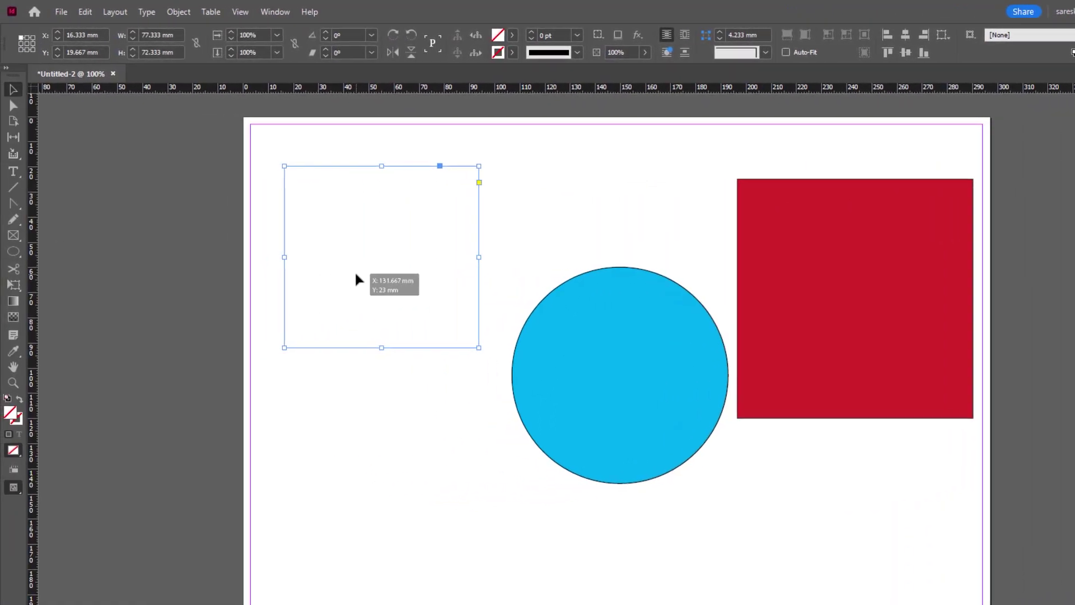
# Draw an ellipse frame about 80 by 75 mm below the rectangle frame
pyautogui.click(12, 238)
pyautogui.click(67, 264)
pyautogui.moveTo(296, 392); pyautogui.dragTo(497, 580)
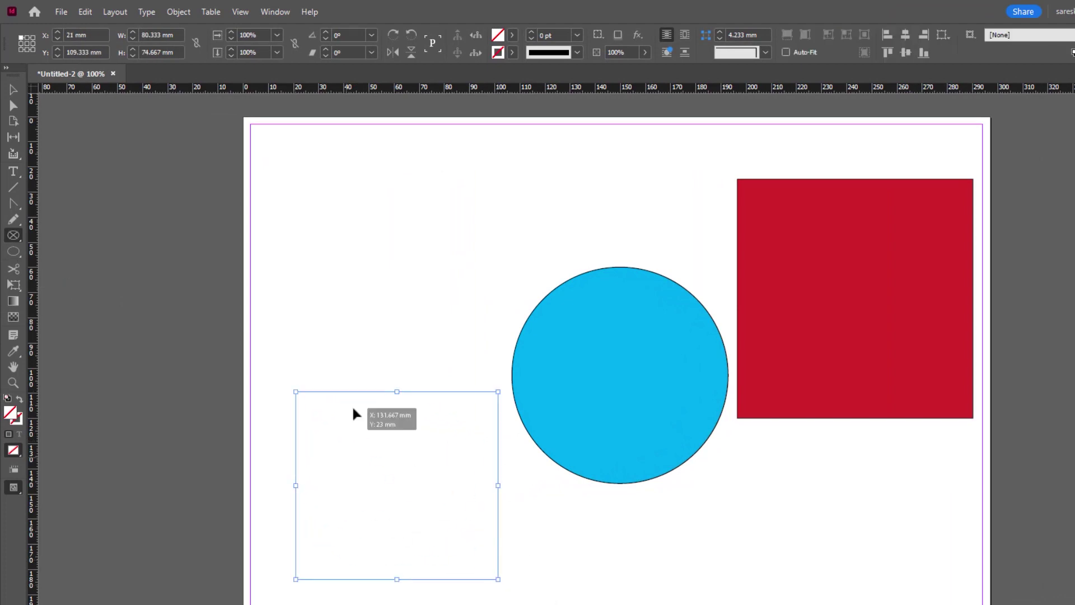
# Show the frame edges in the document again
pyautogui.click(240, 12)
pyautogui.moveTo(284, 268)
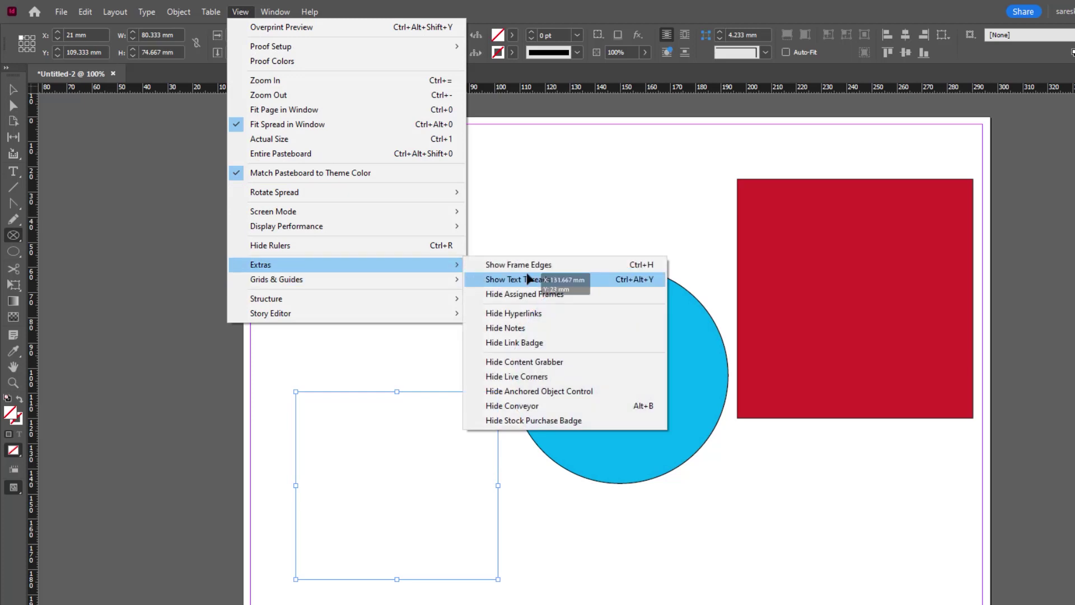
pyautogui.click(632, 265)
# Move the ellipse frame to about X 13 mm, Y 105 mm and shift the rectangle frame slightly up
pyautogui.press('v')
pyautogui.moveTo(428, 475); pyautogui.dragTo(378, 475)
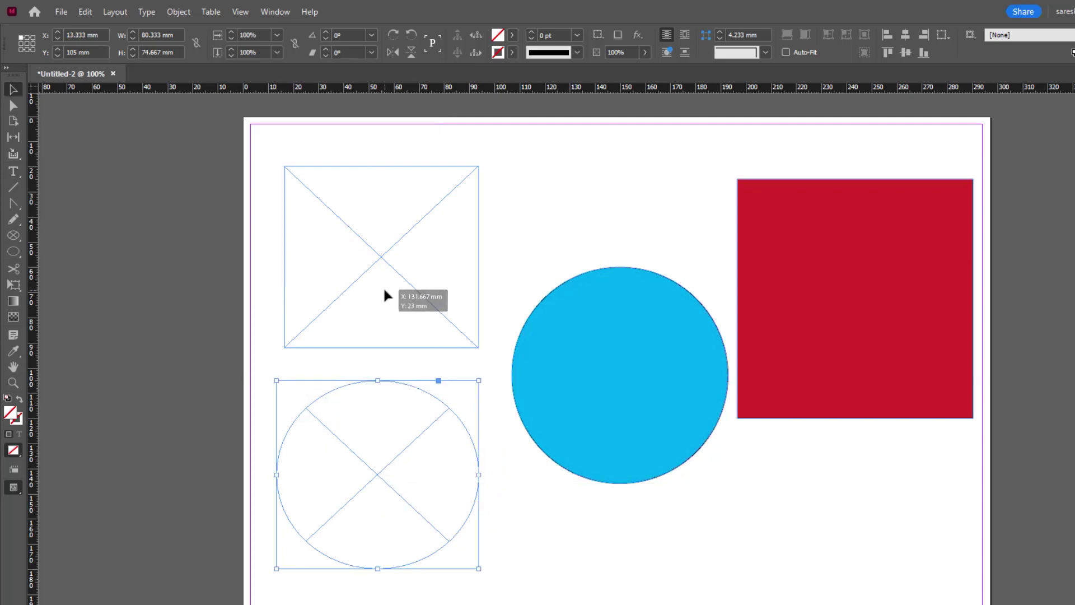
pyautogui.moveTo(385, 295); pyautogui.dragTo(383, 268)
# Select the frames and shapes in turn, and move the cyan circle up to about X 105 mm, Y 53 mm
pyautogui.hotkey('ctrl', '-')
pyautogui.click(595, 338)
pyautogui.click(774, 321)
pyautogui.click(443, 287)
pyautogui.click(638, 336)
pyautogui.moveTo(626, 384); pyautogui.dragTo(616, 361)
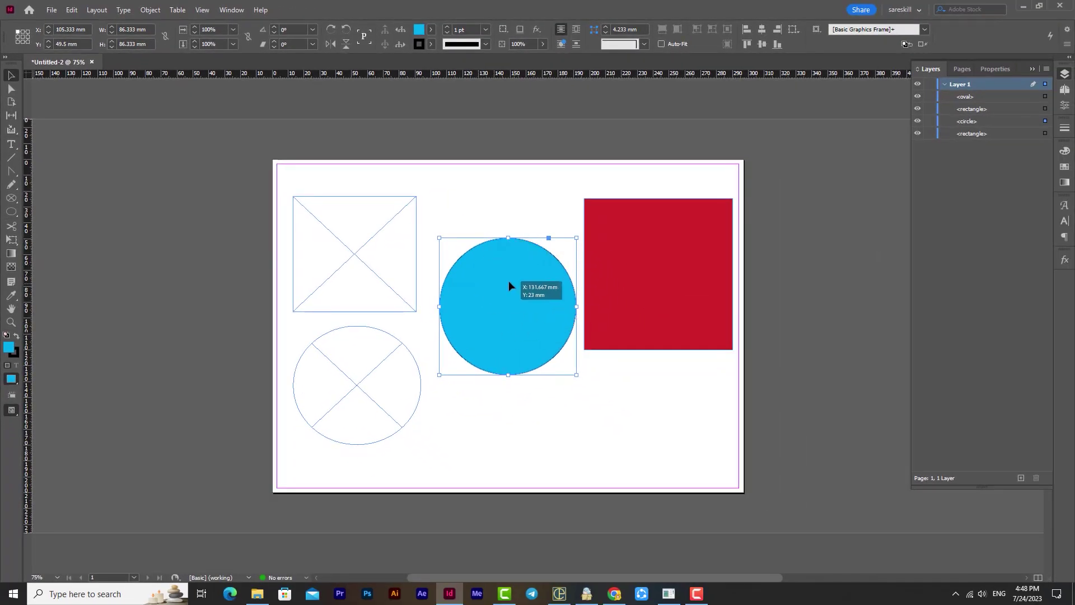
pyautogui.moveTo(510, 311); pyautogui.dragTo(515, 315)
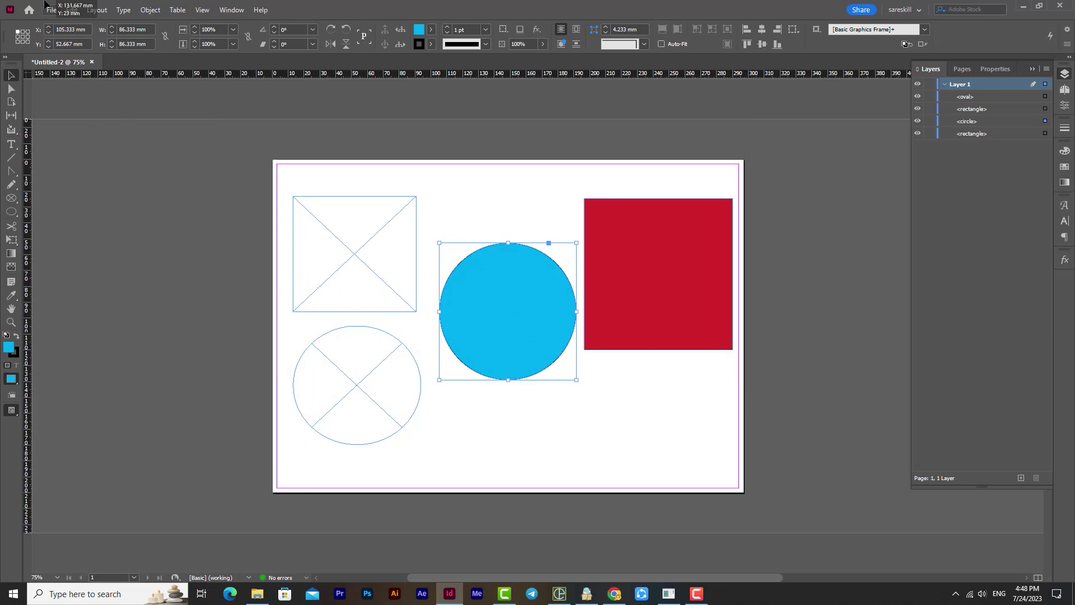
# Place the Unsplash portrait photo inside the selected cyan circle
pyautogui.click(51, 9)
pyautogui.click(71, 166)
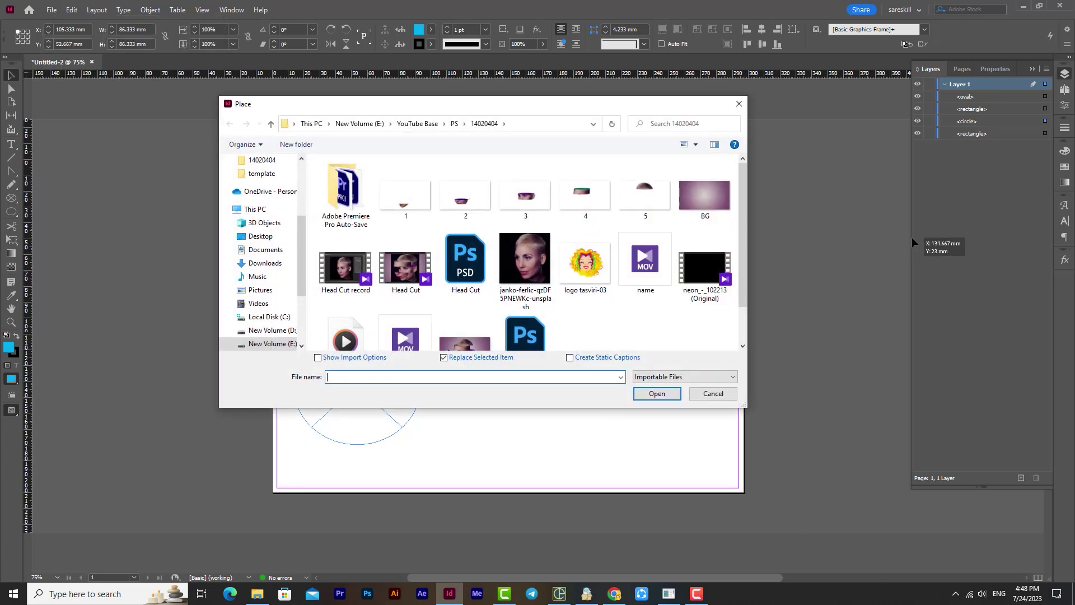
pyautogui.doubleClick(506, 264)
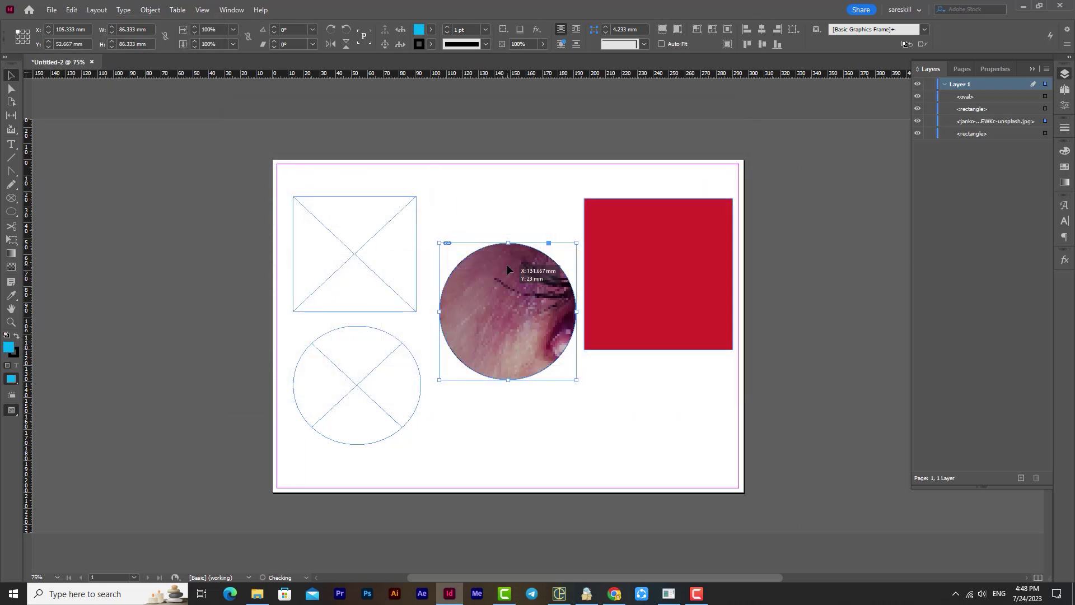
# Scale the photo inside the circle down to about 96 mm square, with the face upright
pyautogui.scroll(-5, 505, 339)
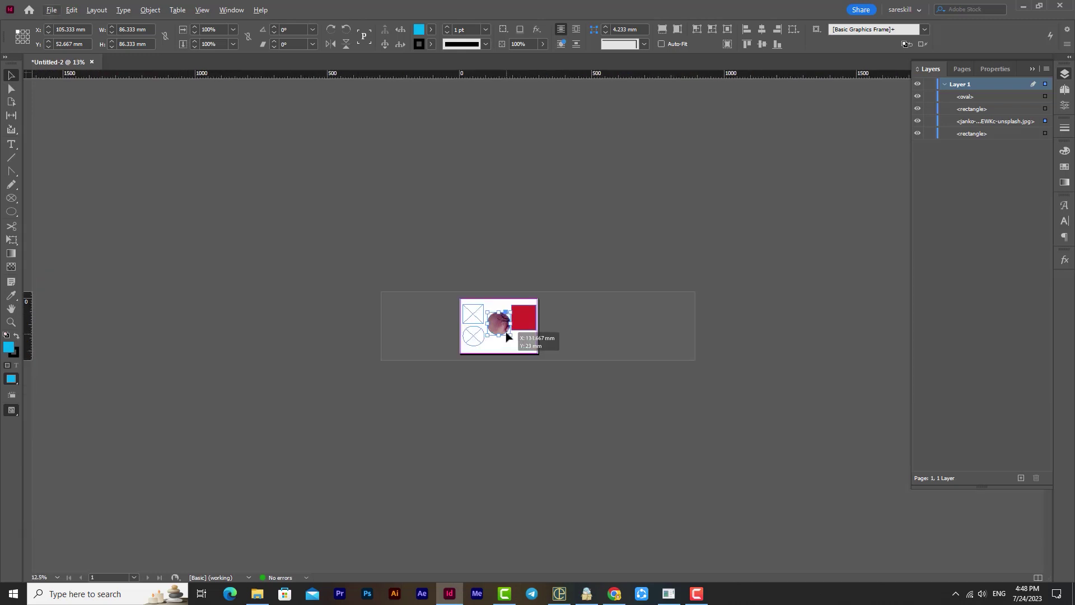
pyautogui.click(503, 331)
pyautogui.moveTo(733, 553); pyautogui.dragTo(520, 308)
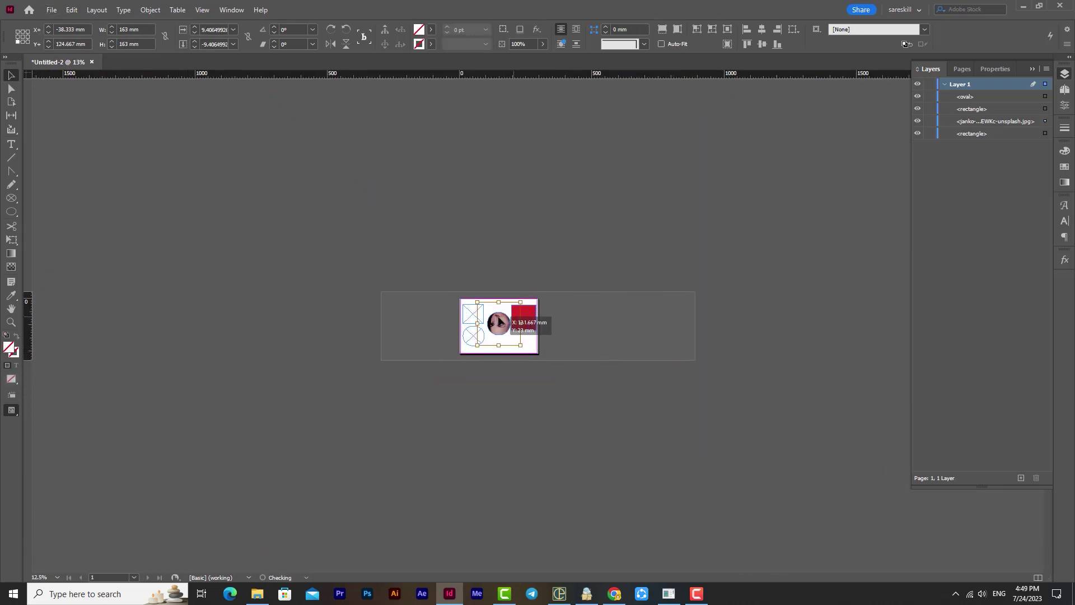
pyautogui.scroll(3, 520, 308)
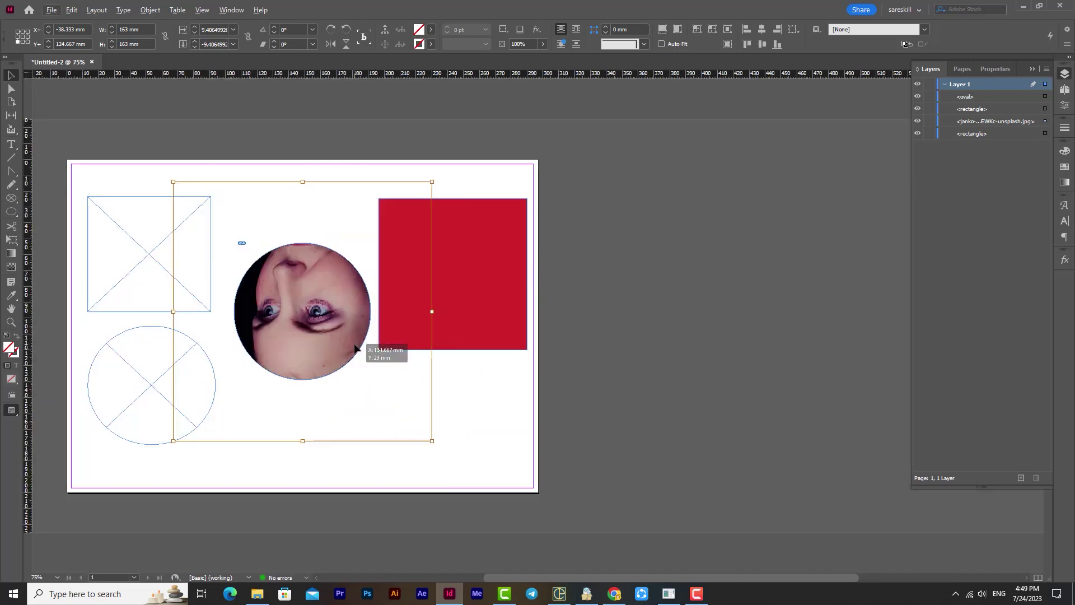
pyautogui.hscroll(-5, 604, 294)
pyautogui.moveTo(715, 442); pyautogui.dragTo(479, 269)
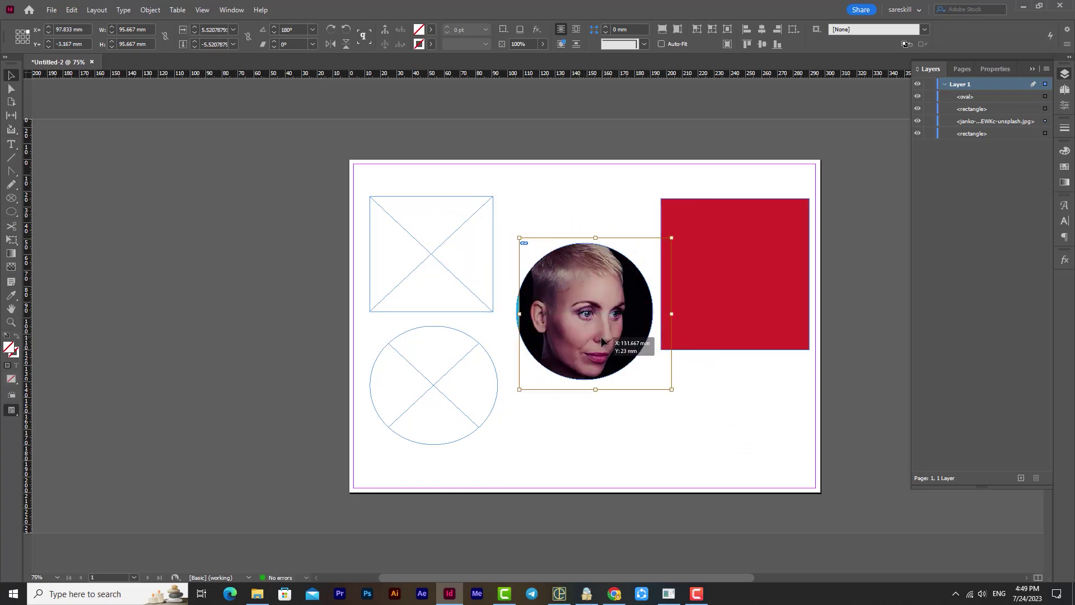
# Shift the photo to the right within the circle to uncover part of the cyan fill, and deselect it
pyautogui.moveTo(596, 313); pyautogui.dragTo(626, 315)
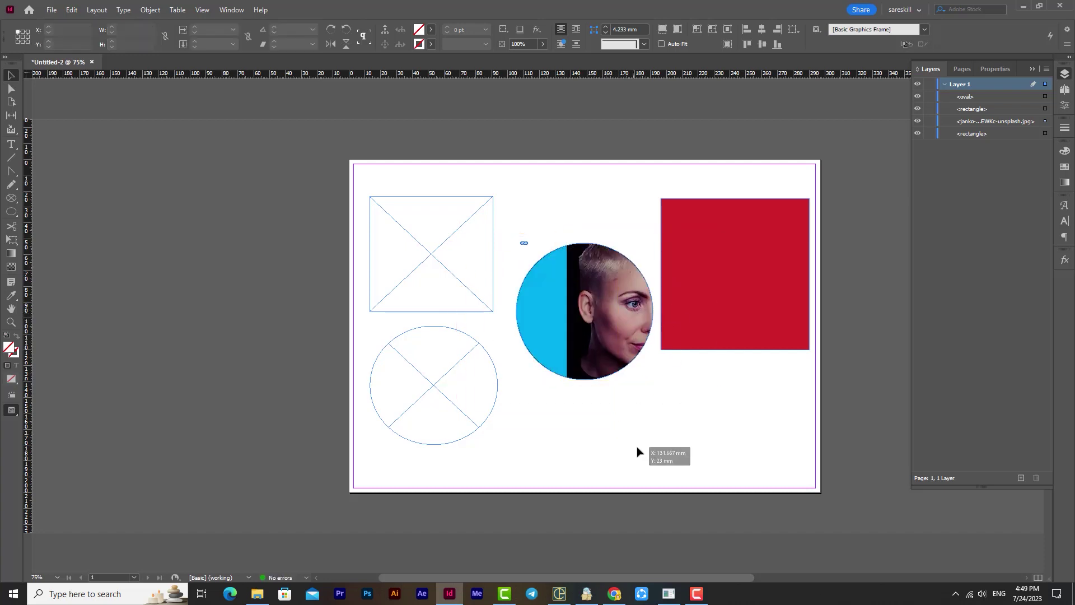
pyautogui.click(711, 446)
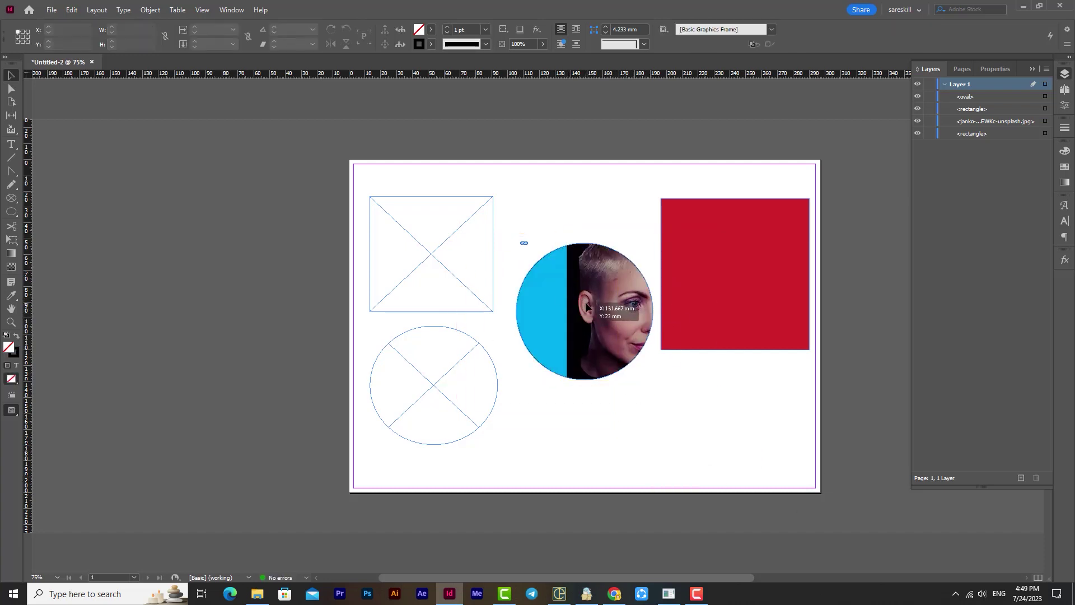
# Place the same Unsplash portrait photo inside the ellipse frame
pyautogui.click(432, 374)
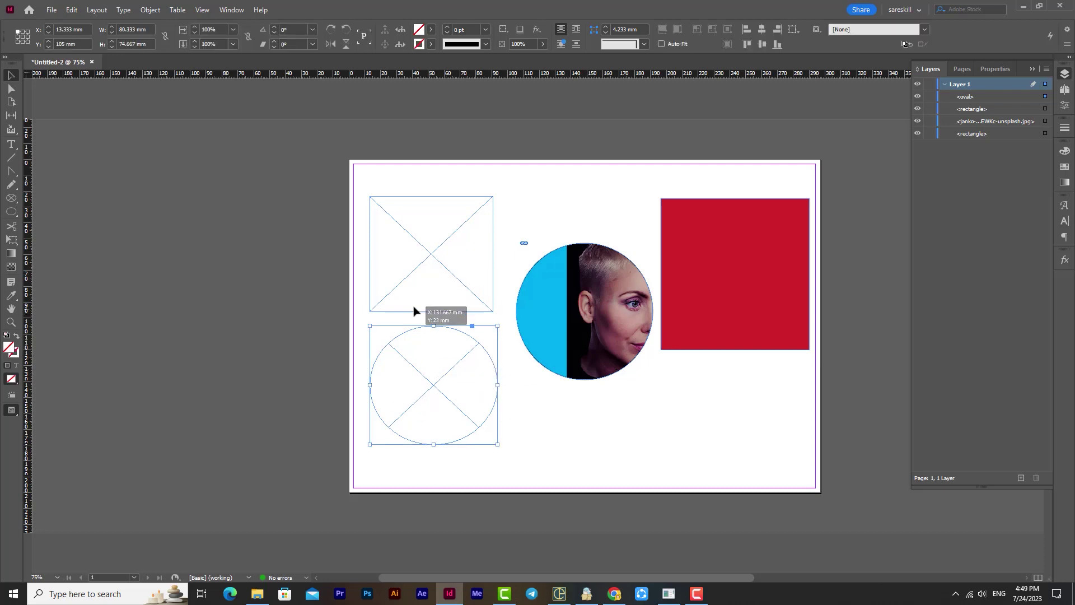
pyautogui.click(51, 10)
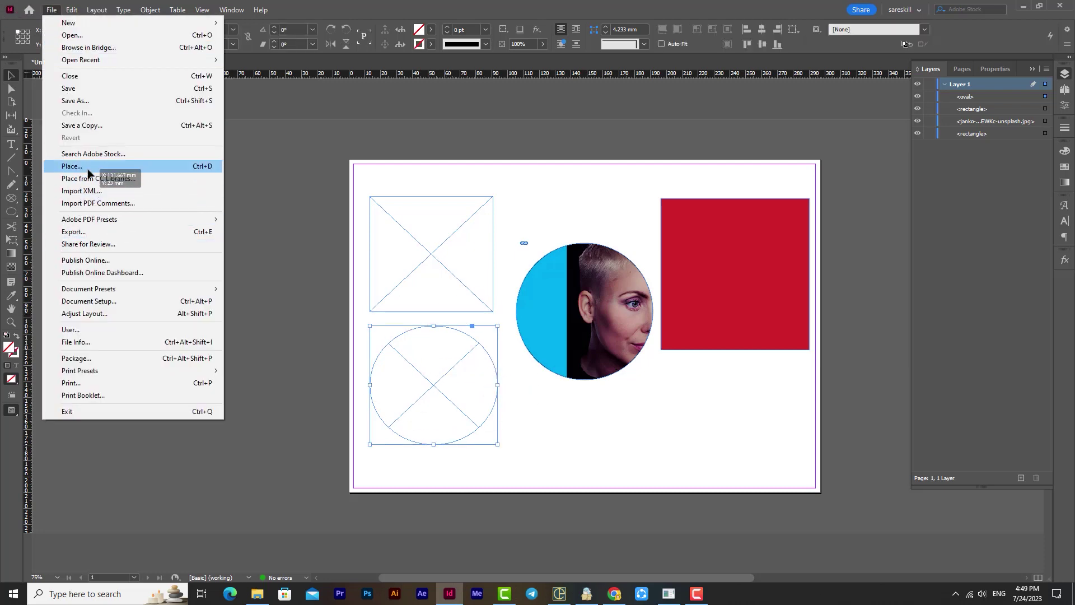
pyautogui.click(84, 163)
pyautogui.doubleClick(502, 302)
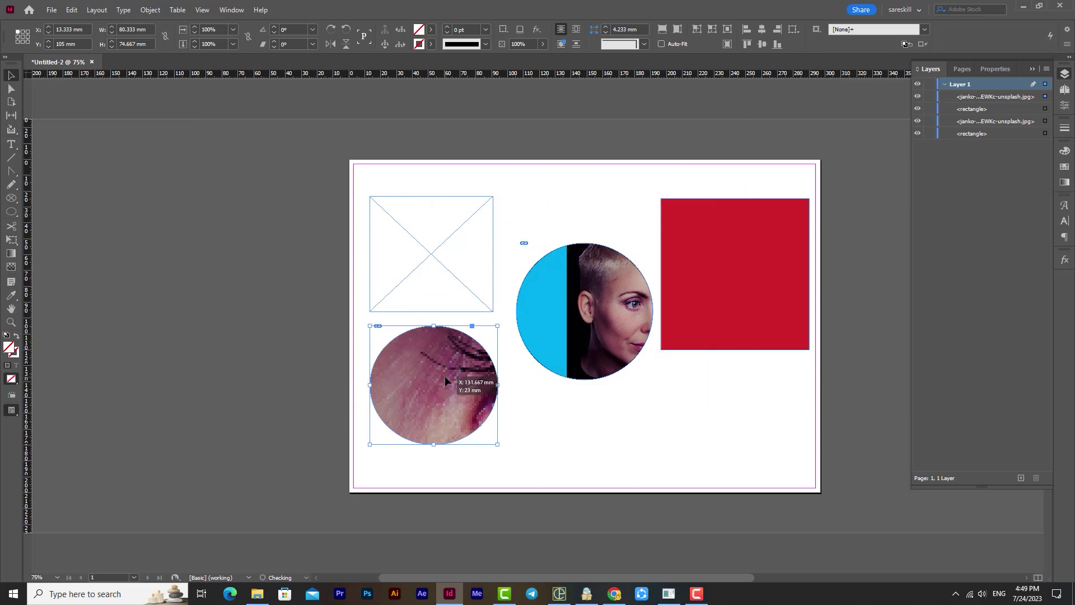
# Scale the photo inside the ellipse frame down to about 104 mm square, with the face upright
pyautogui.hotkey('ctrl', '-')
pyautogui.hotkey('ctrl', '-')
pyautogui.hotkey('ctrl', '-')
pyautogui.hotkey('ctrl', '-')
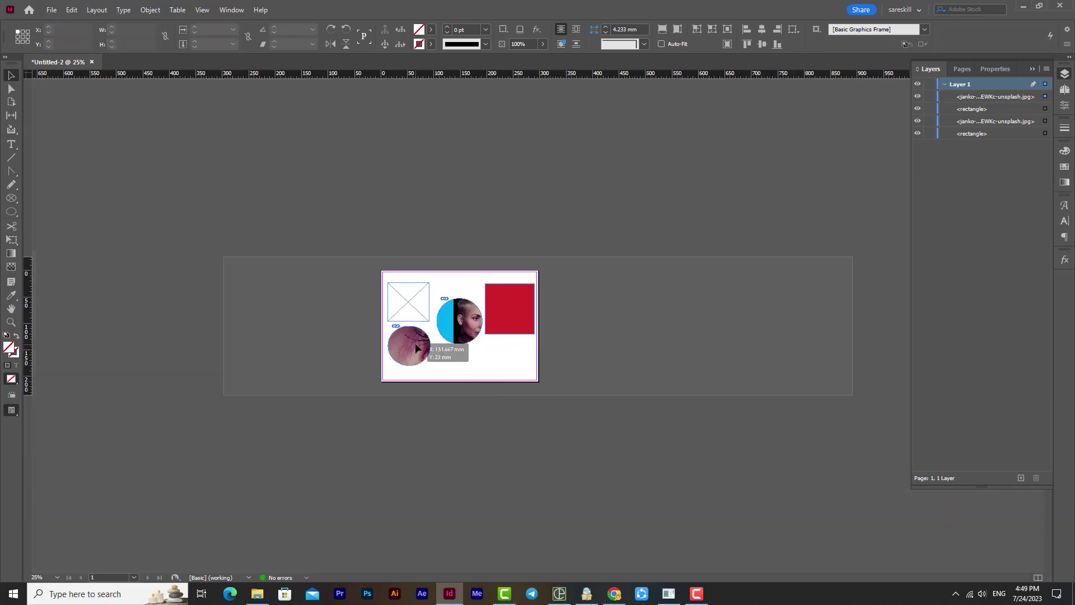
pyautogui.click(415, 343)
pyautogui.hotkey('ctrl', '-')
pyautogui.moveTo(703, 565); pyautogui.dragTo(504, 343)
pyautogui.hotkey('ctrl', '=')
pyautogui.hotkey('ctrl', '=')
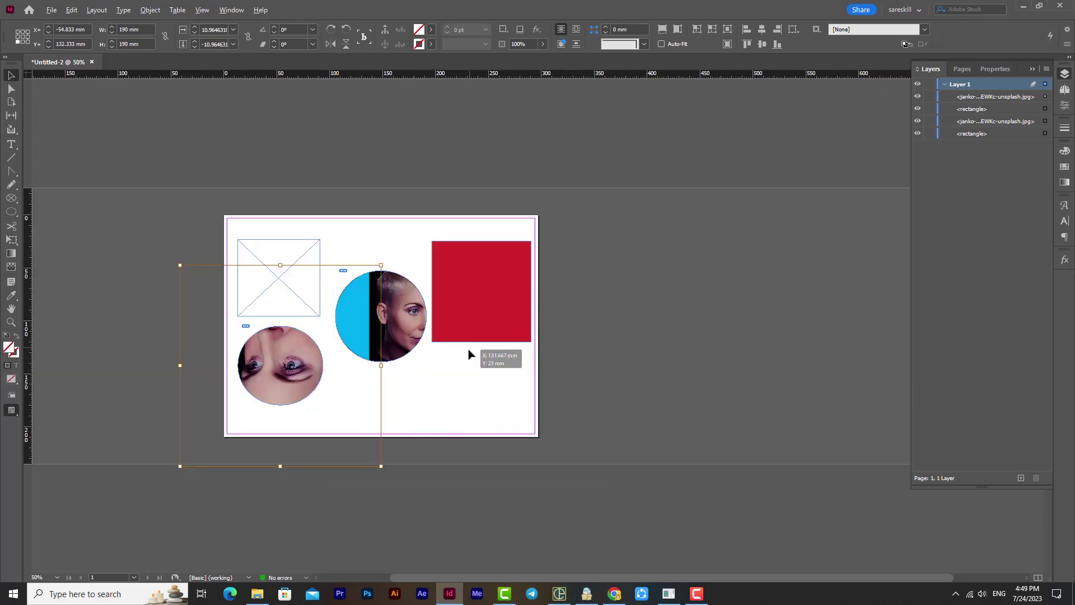
pyautogui.hotkey('ctrl', '=')
pyautogui.hscroll(-5, 264, 374)
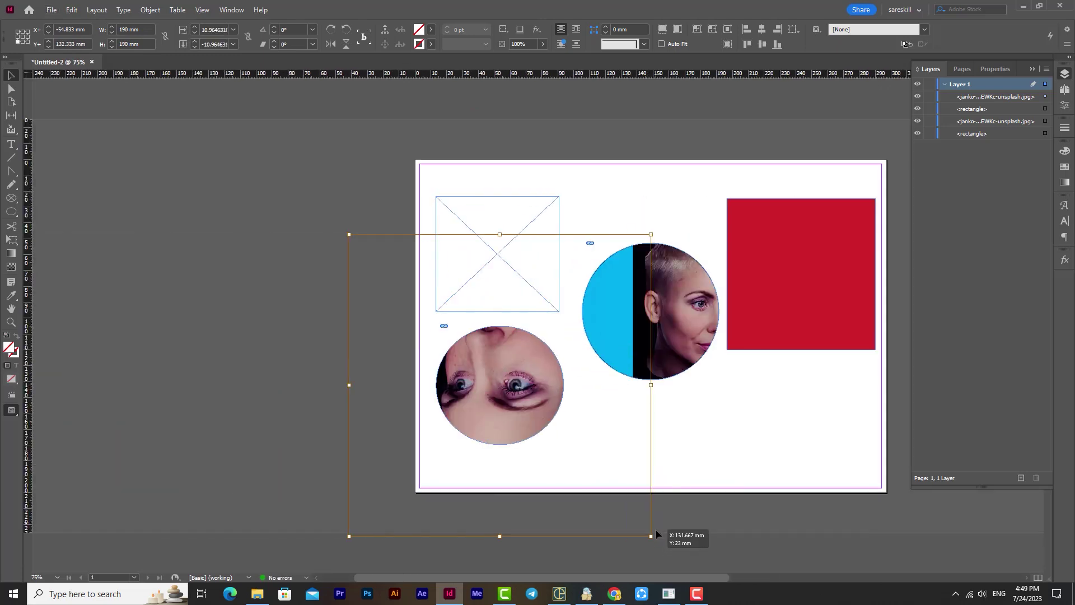
pyautogui.moveTo(651, 536); pyautogui.dragTo(439, 448)
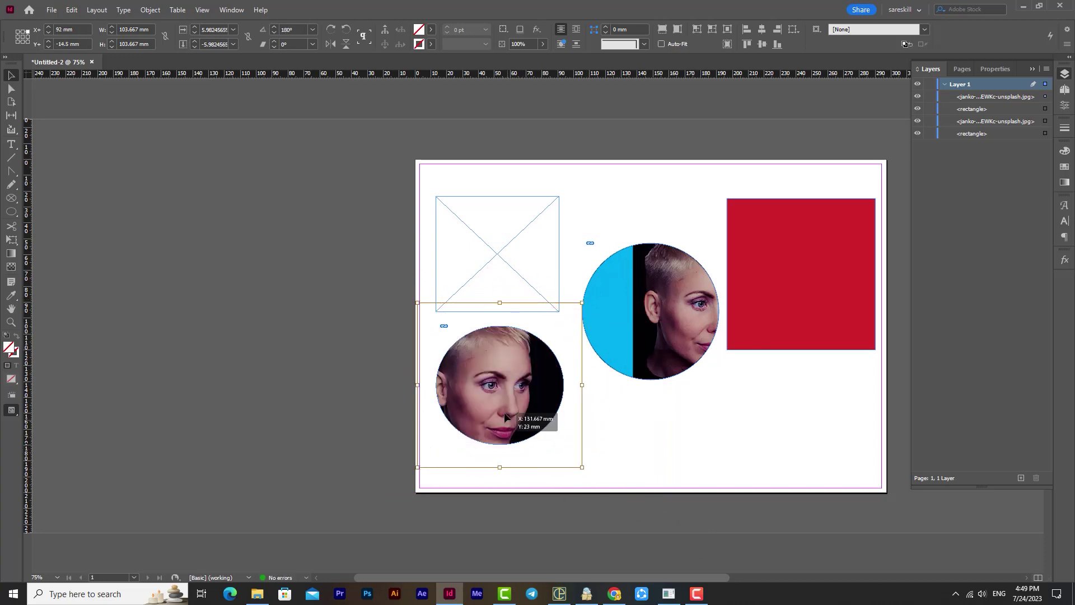
# Shift the photo to the left within the ellipse frame to uncover the empty frame, and nudge the frame slightly down and right
pyautogui.moveTo(502, 415); pyautogui.dragTo(652, 456)
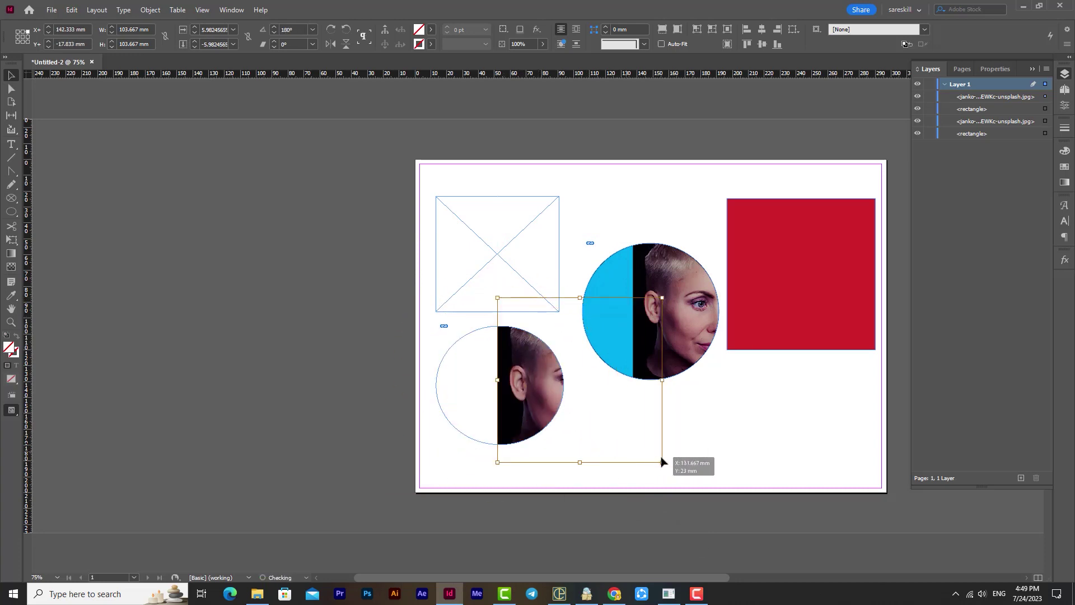
pyautogui.click(447, 397)
pyautogui.moveTo(495, 411); pyautogui.dragTo(432, 390)
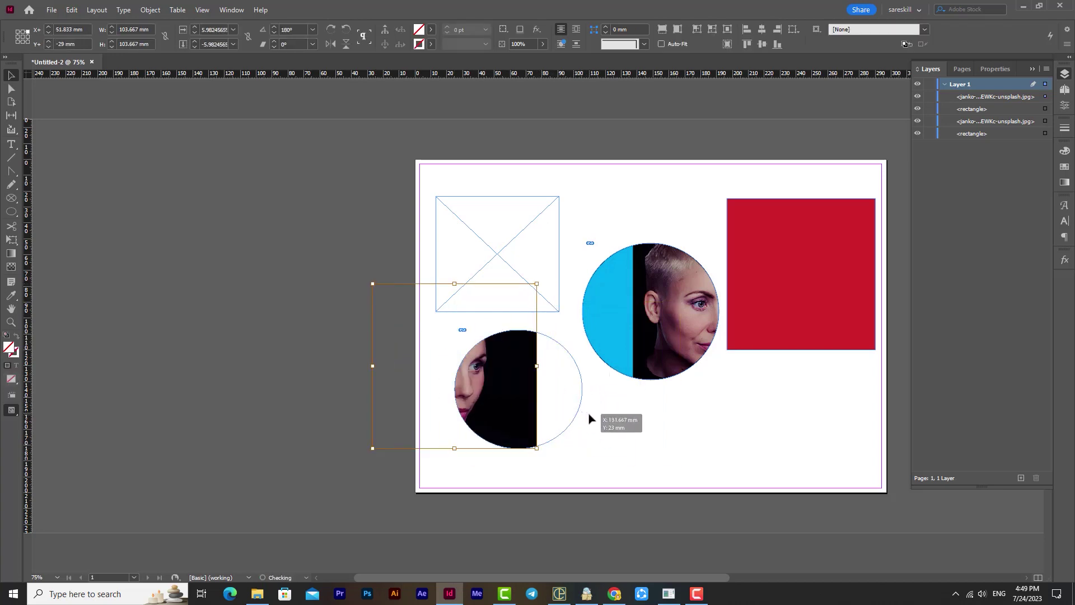
pyautogui.click(590, 414)
pyautogui.hscroll(4, 600, 407)
pyautogui.hscroll(1, 458, 373)
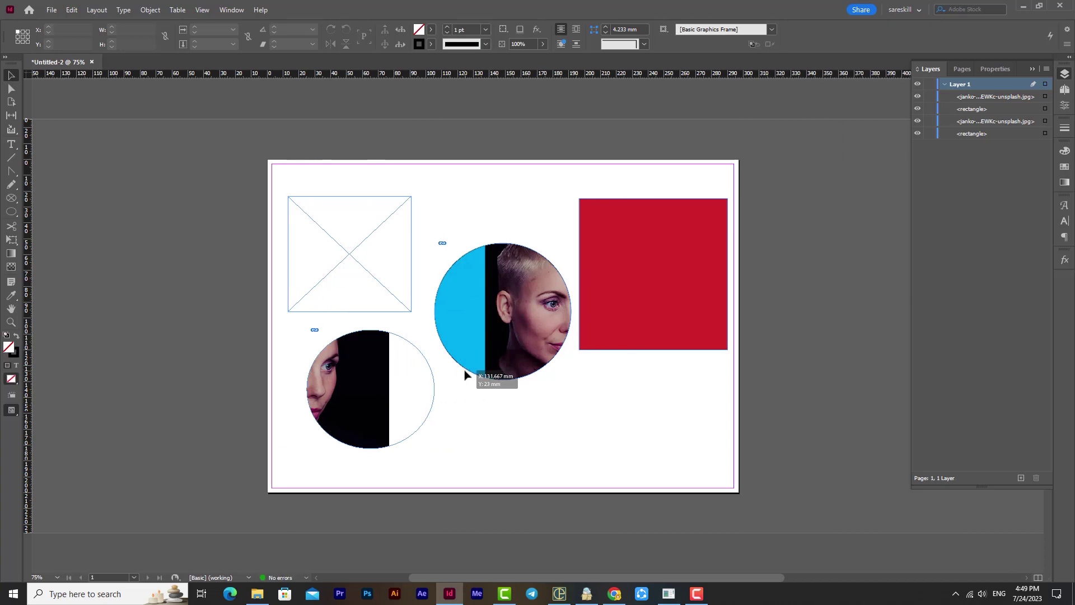
# Delete the rectangle frame, the ellipse frame with its photo, and the photo inside the cyan circle
pyautogui.moveTo(286, 180); pyautogui.dragTo(419, 467)
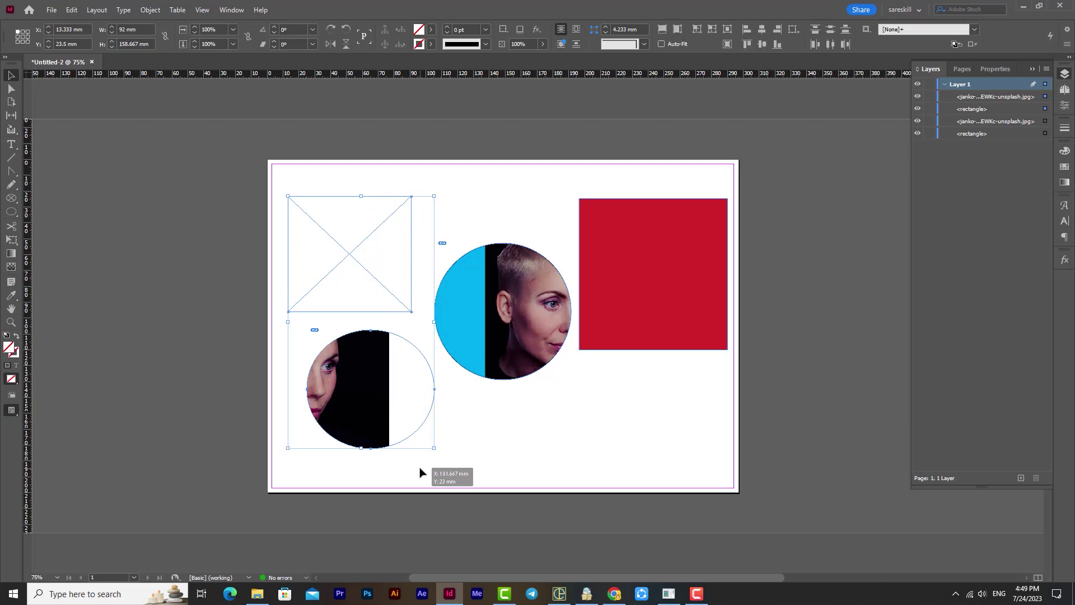
pyautogui.press('Delete')
pyautogui.doubleClick(530, 317)
pyautogui.press('Delete')
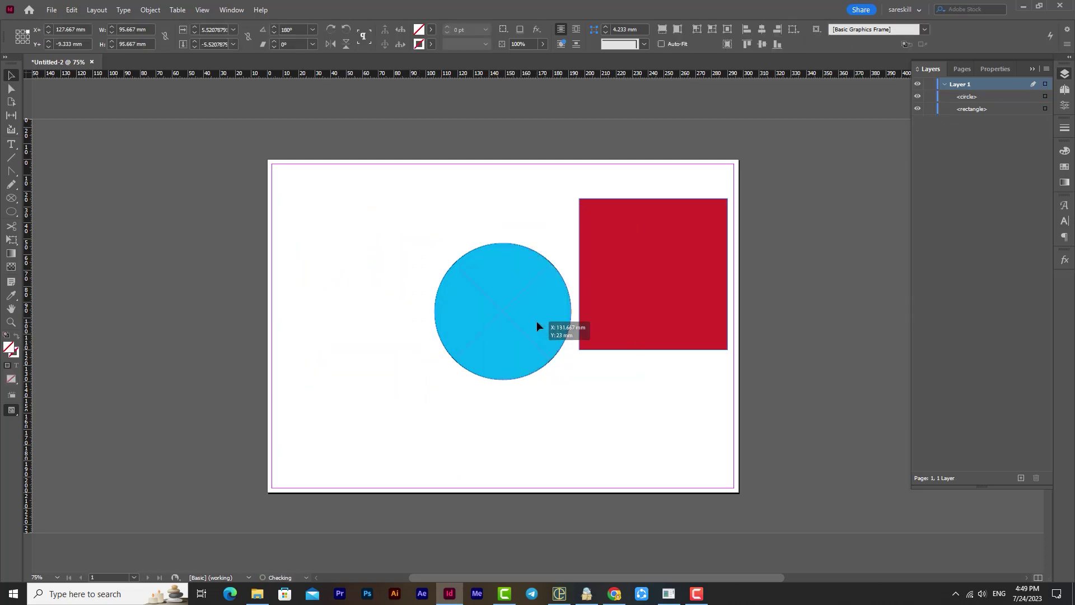
# Move the cyan circle and red square together toward the page centre, to X 42 mm and Y 36 mm
pyautogui.moveTo(526, 329); pyautogui.dragTo(449, 360)
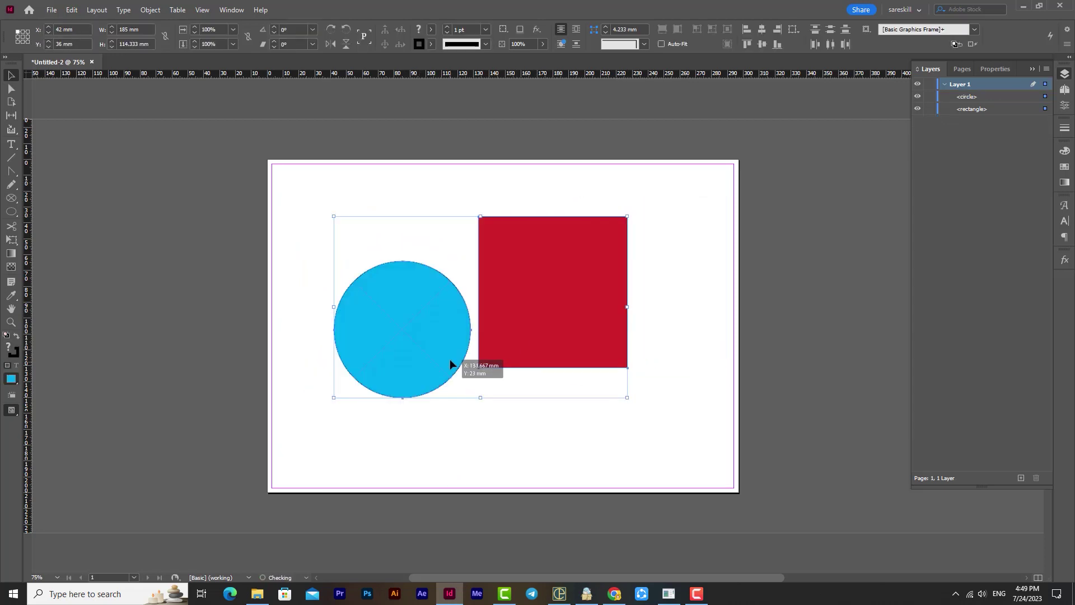
pyautogui.hscroll(-1, 476, 345)
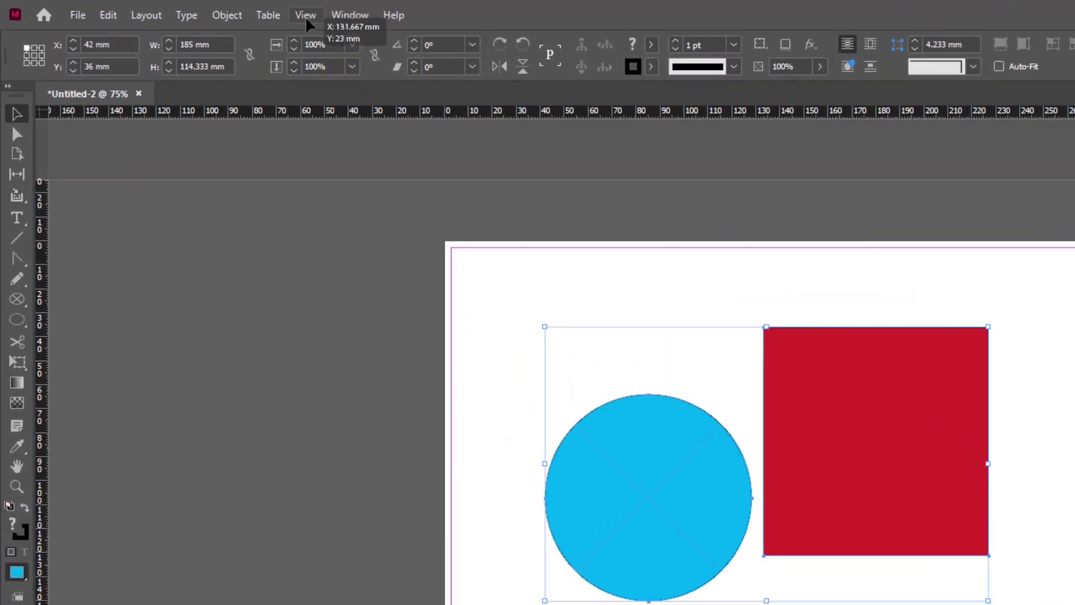
pyautogui.click(210, 10)
pyautogui.moveTo(408, 372)
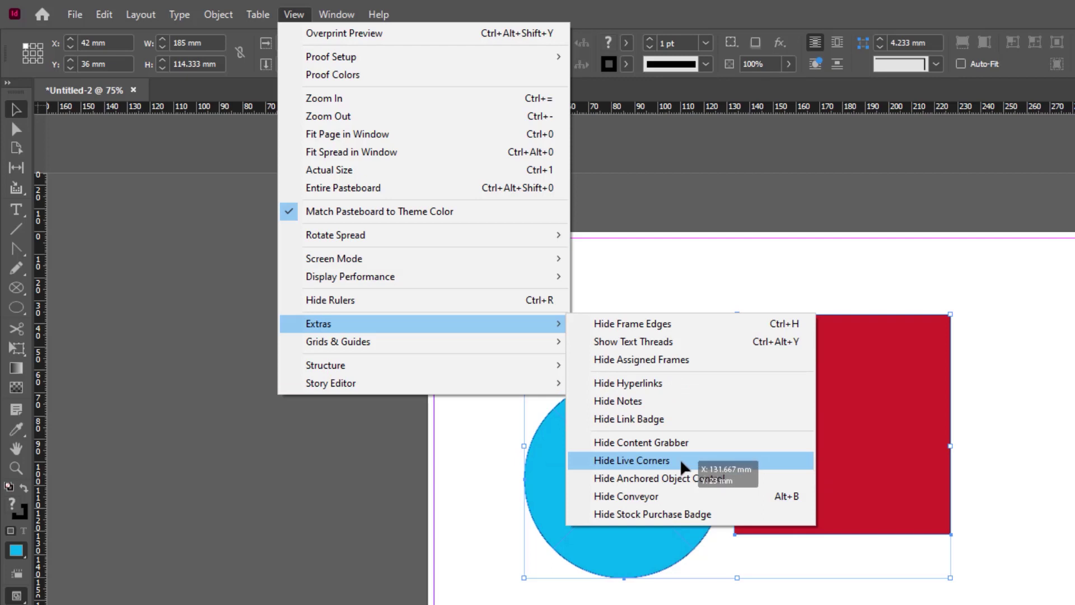
pyautogui.moveTo(333, 346)
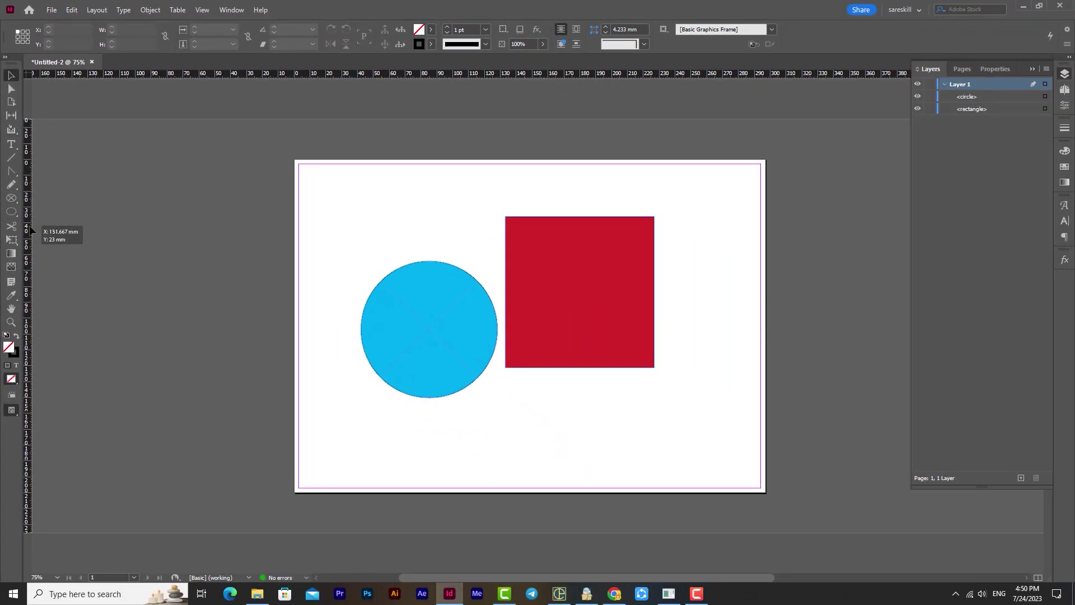
# Place three vertical and two horizontal ruler guides around the circle and square, with the upper horizontal guide at about 22.5 mm
pyautogui.moveTo(31, 230); pyautogui.dragTo(261, 278)
pyautogui.moveTo(23, 251); pyautogui.dragTo(501, 269)
pyautogui.moveTo(33, 259); pyautogui.dragTo(664, 406)
pyautogui.moveTo(644, 74); pyautogui.dragTo(649, 192)
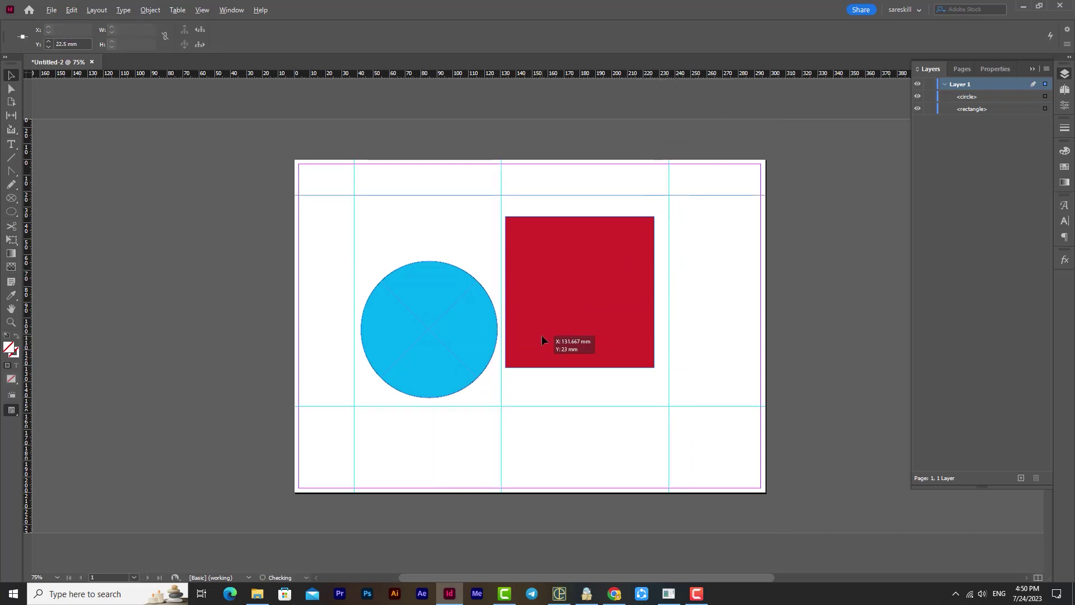
pyautogui.hotkey('ctrl', '=')
pyautogui.hotkey('ctrl', '-')
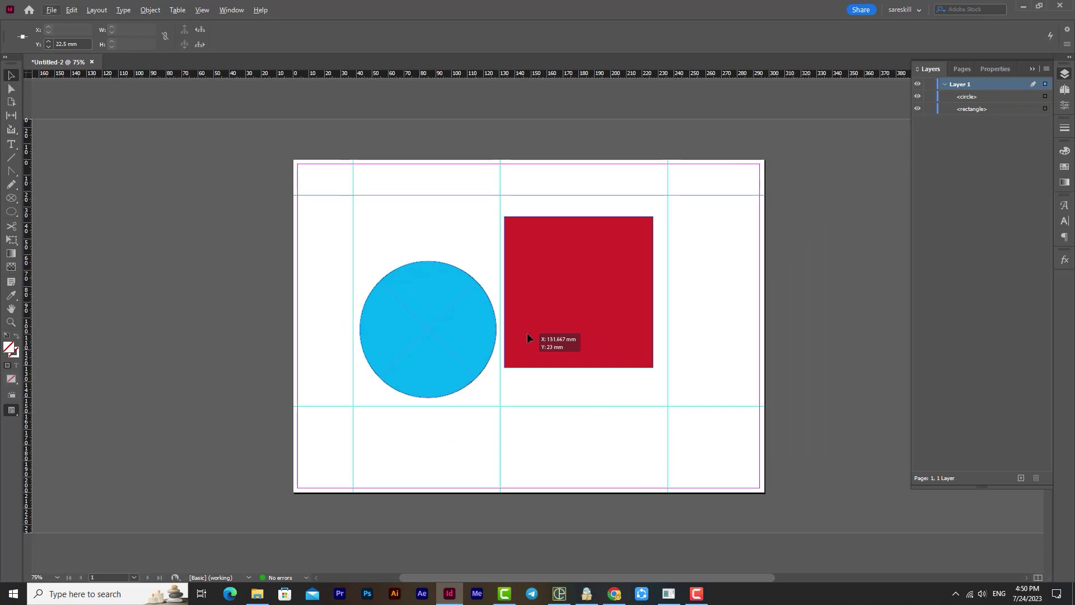
pyautogui.click(815, 287)
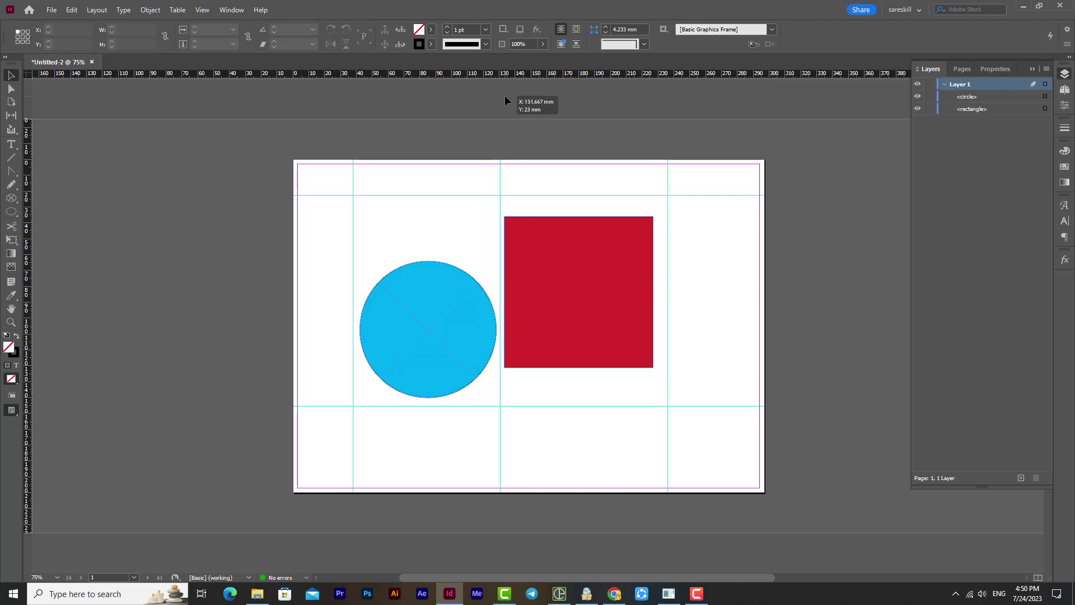
# Hide the rulers and show them again
pyautogui.hotkey('ctrl', 'r')
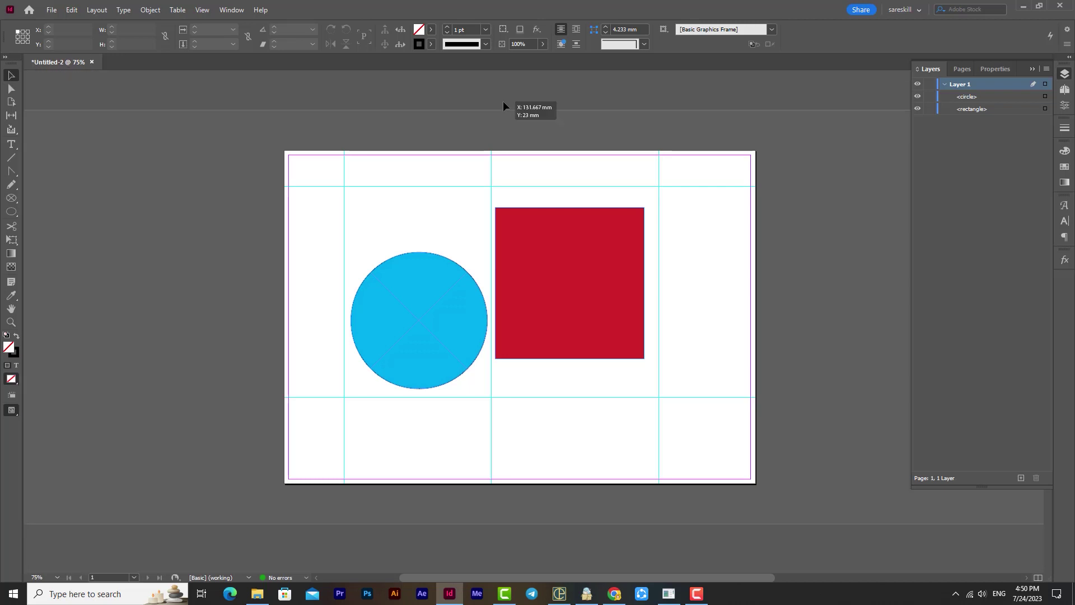
pyautogui.hotkey('ctrl', 'r')
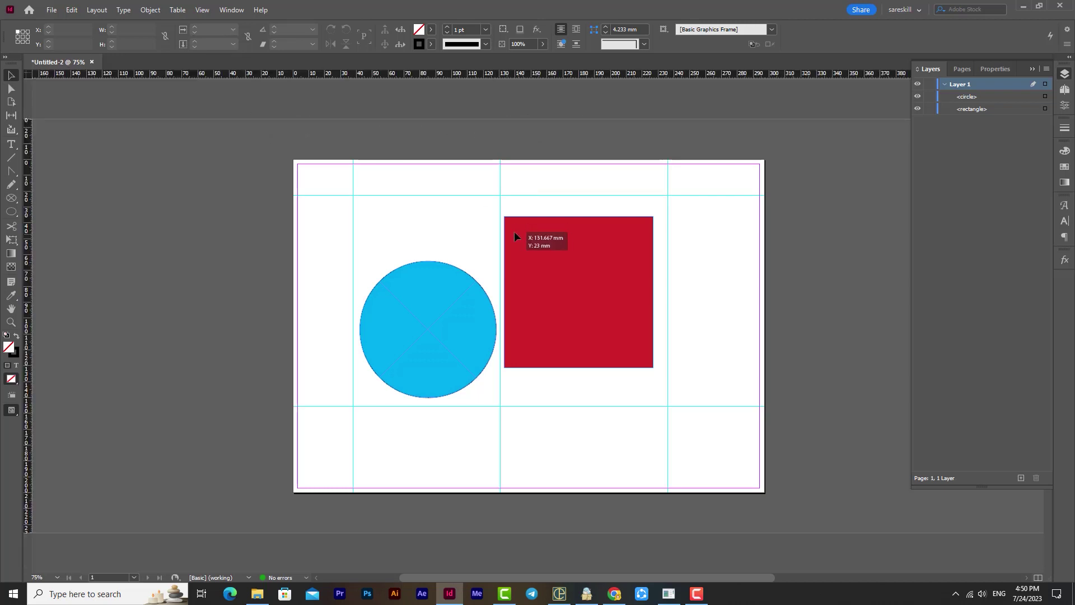
# Hide the guides, and place a new vertical guide along the circle's right edge at about 128 mm
pyautogui.click(202, 10)
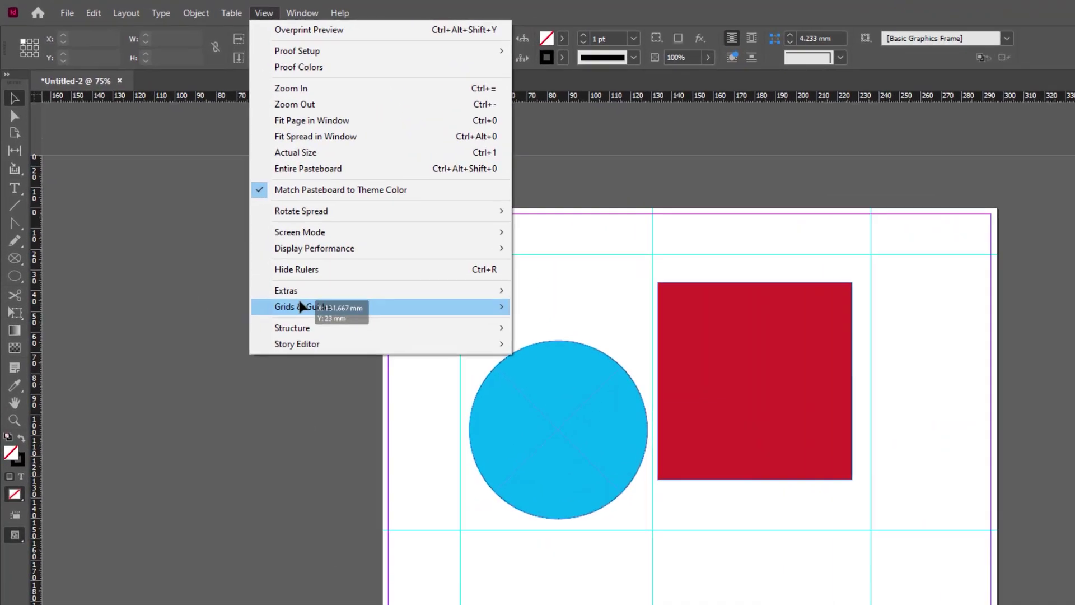
pyautogui.moveTo(231, 235)
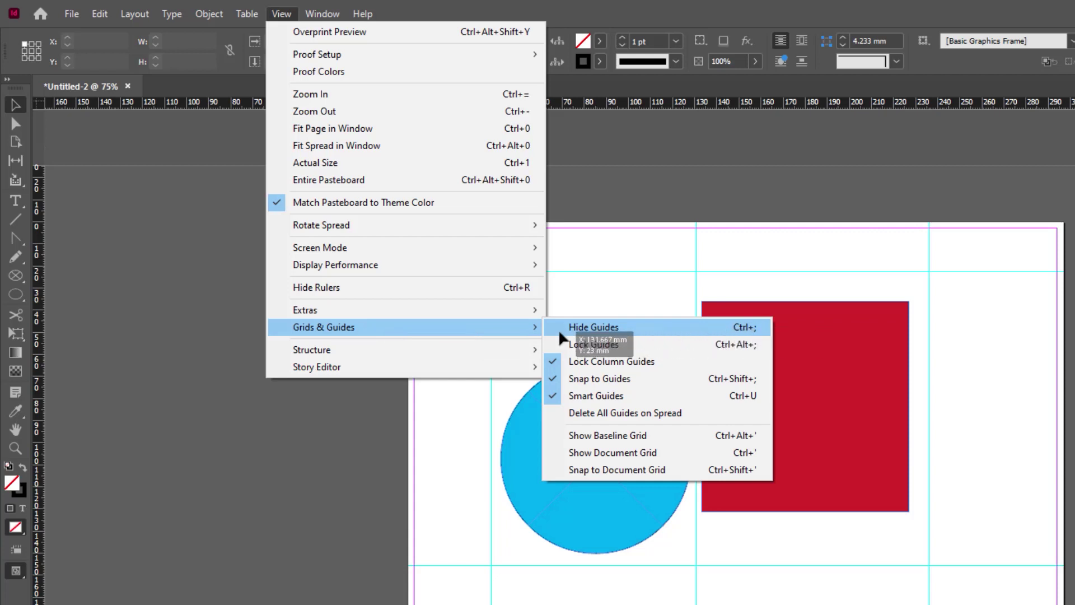
pyautogui.click(644, 334)
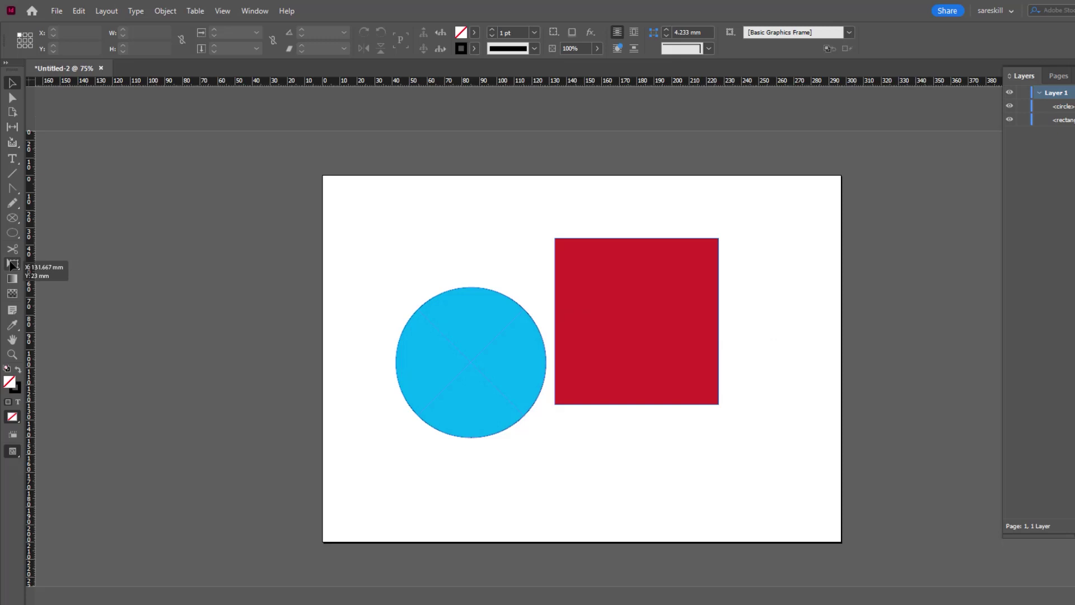
pyautogui.moveTo(31, 260); pyautogui.dragTo(554, 329)
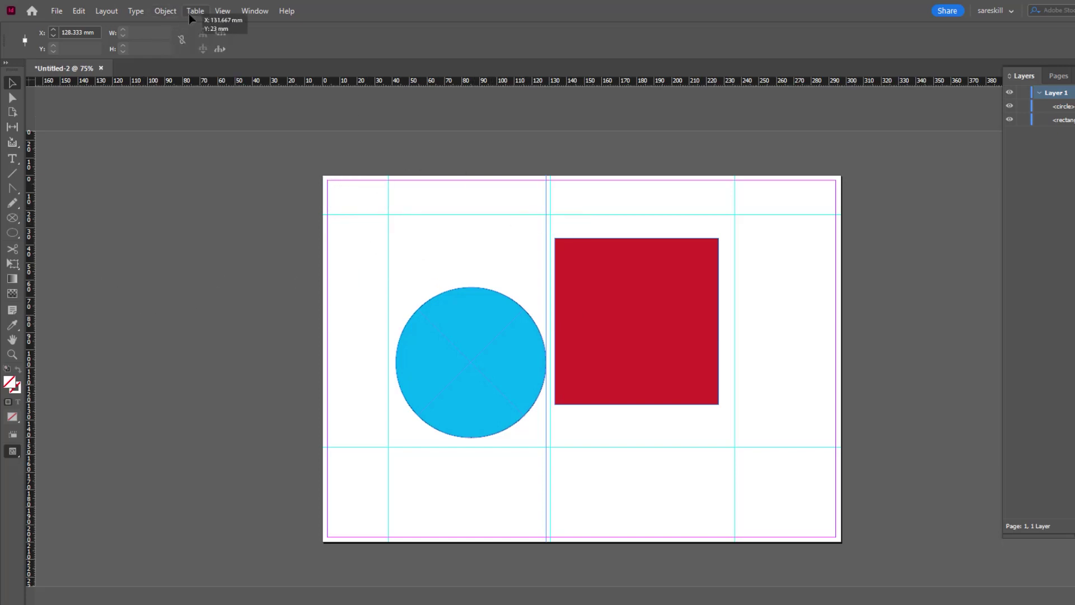
# Hide all guides on the page and show them again
pyautogui.click(219, 11)
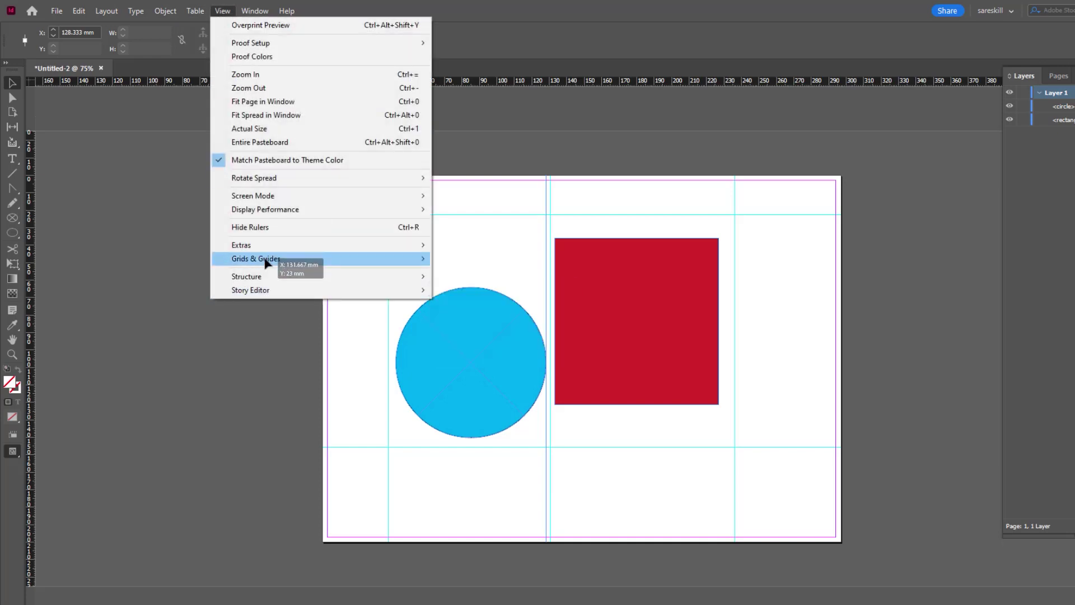
pyautogui.moveTo(276, 259)
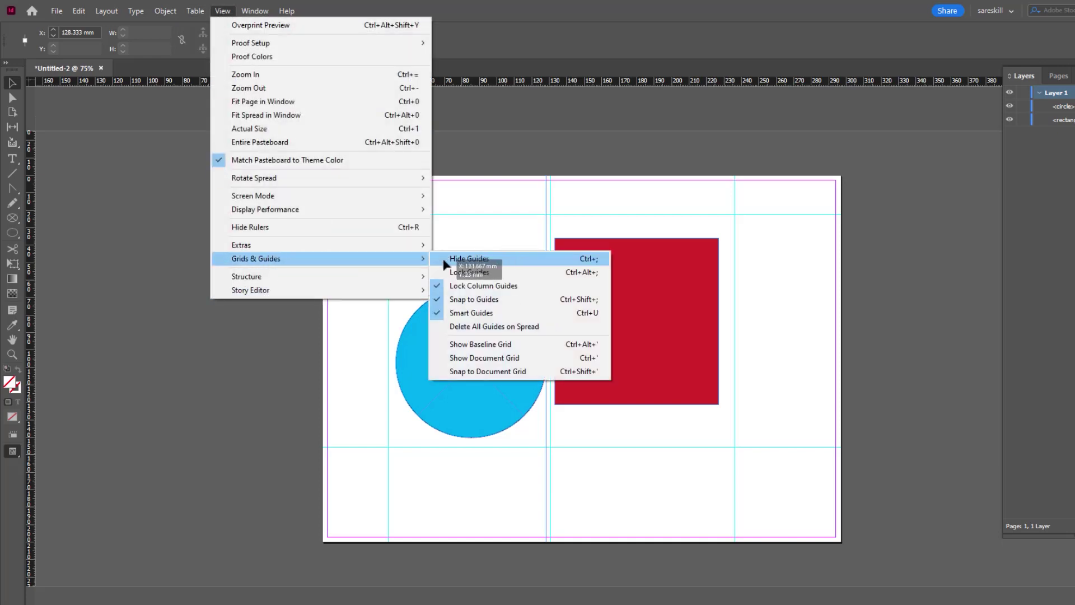
pyautogui.click(482, 262)
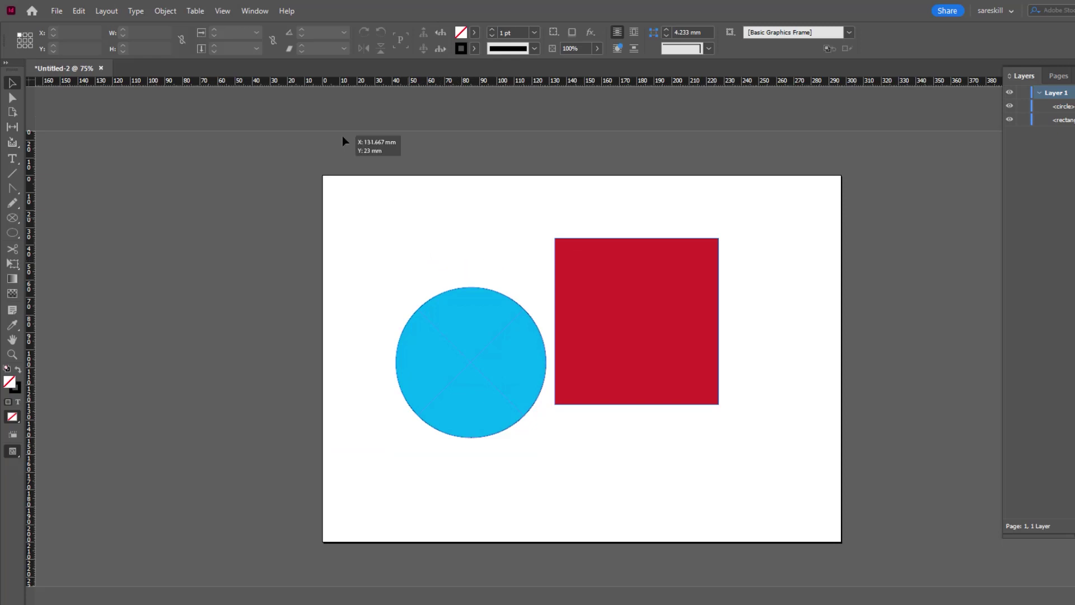
pyautogui.click(222, 11)
pyautogui.moveTo(274, 250)
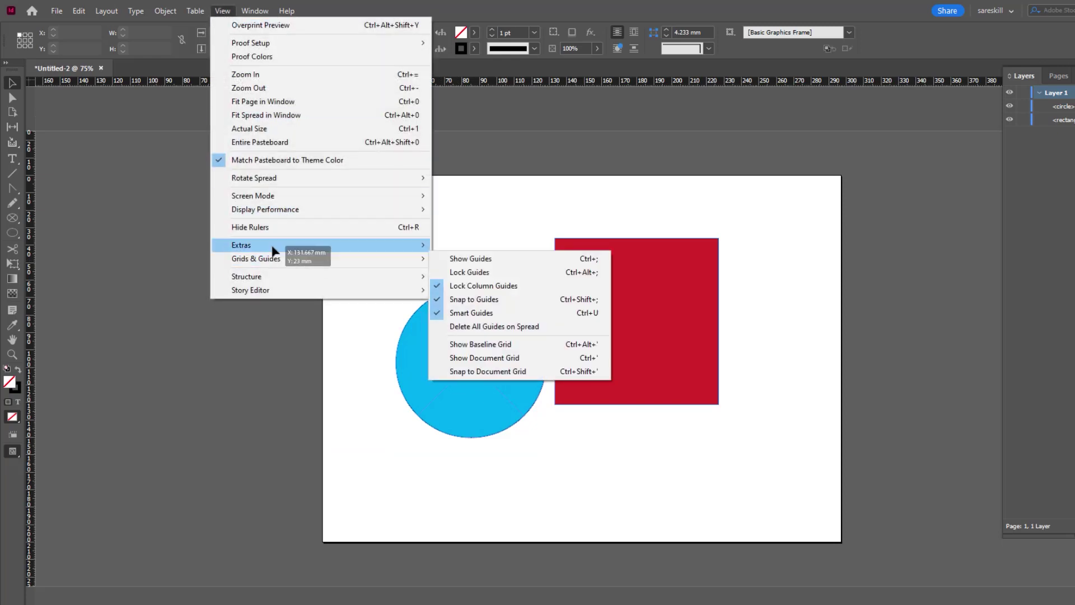
pyautogui.click(458, 262)
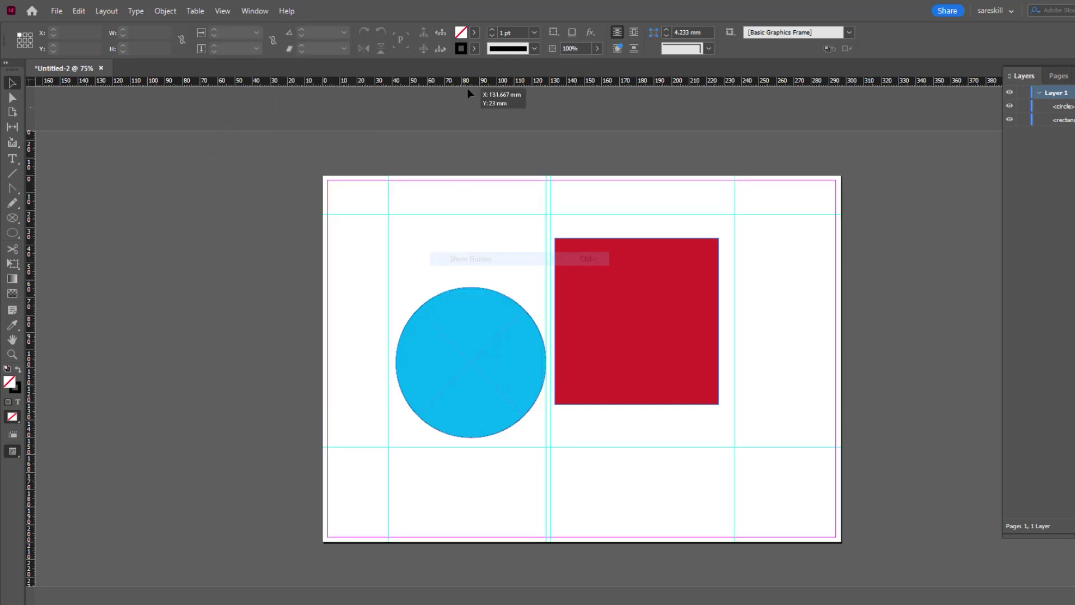
# Place a horizontal guide just above the circle at about 50.5 mm
pyautogui.moveTo(468, 89); pyautogui.dragTo(494, 268)
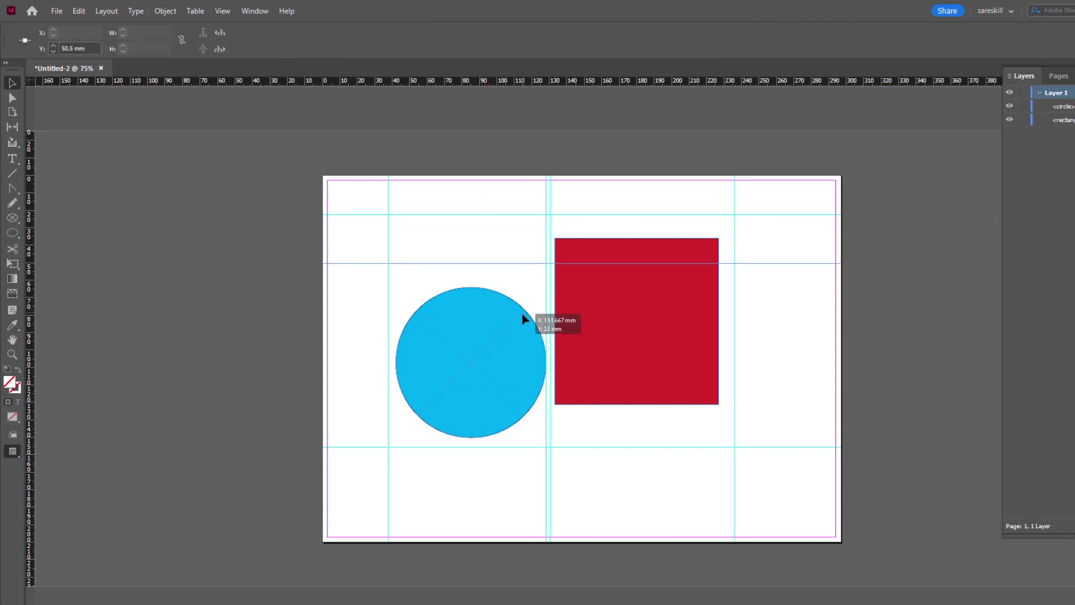
pyautogui.click(223, 10)
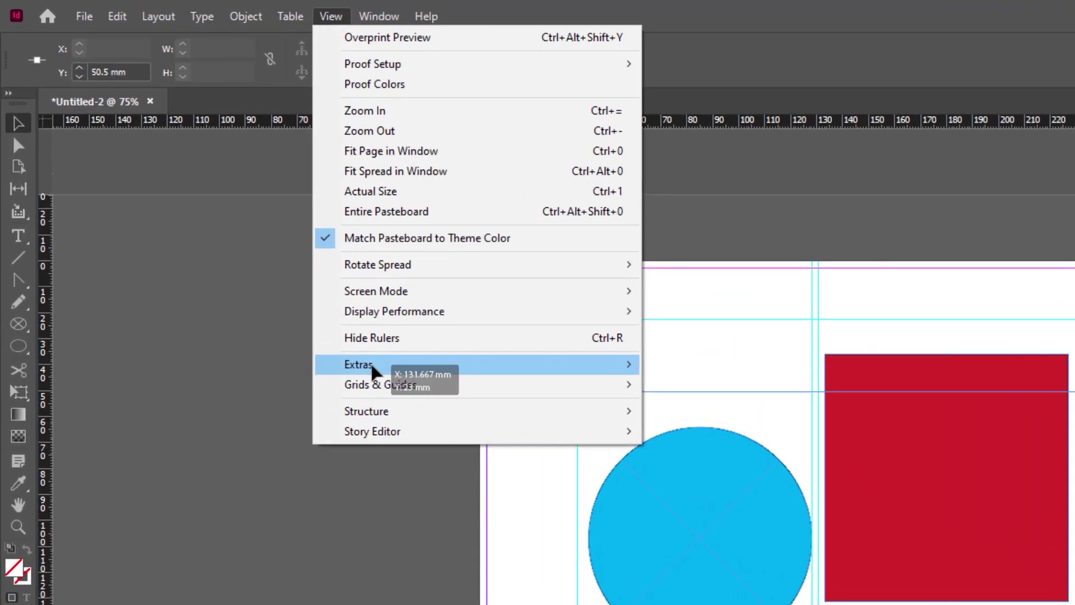
pyautogui.moveTo(253, 261)
pyautogui.moveTo(392, 404)
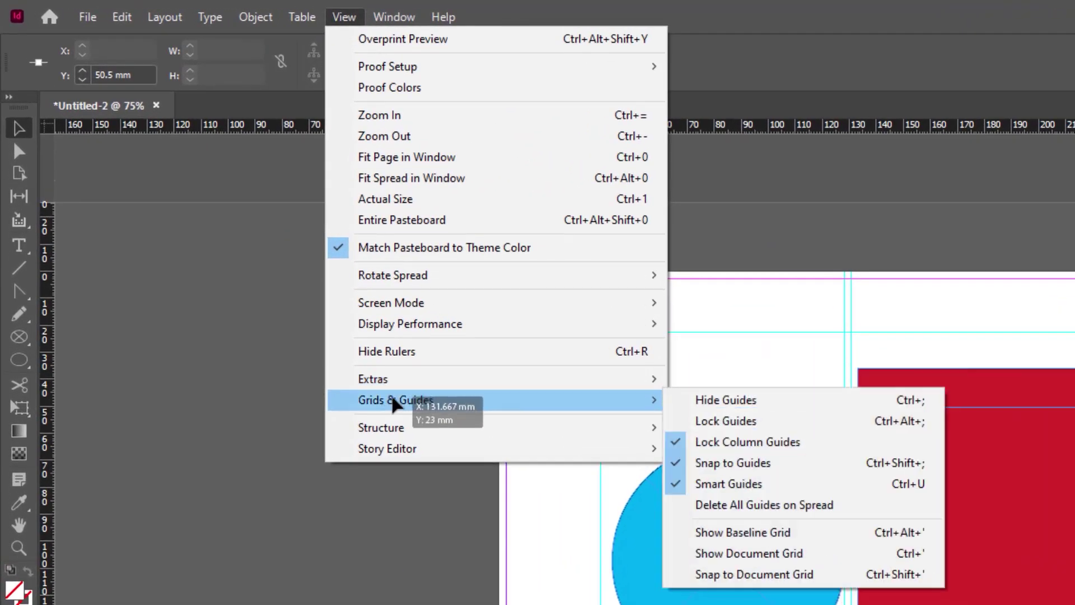
pyautogui.click(910, 363)
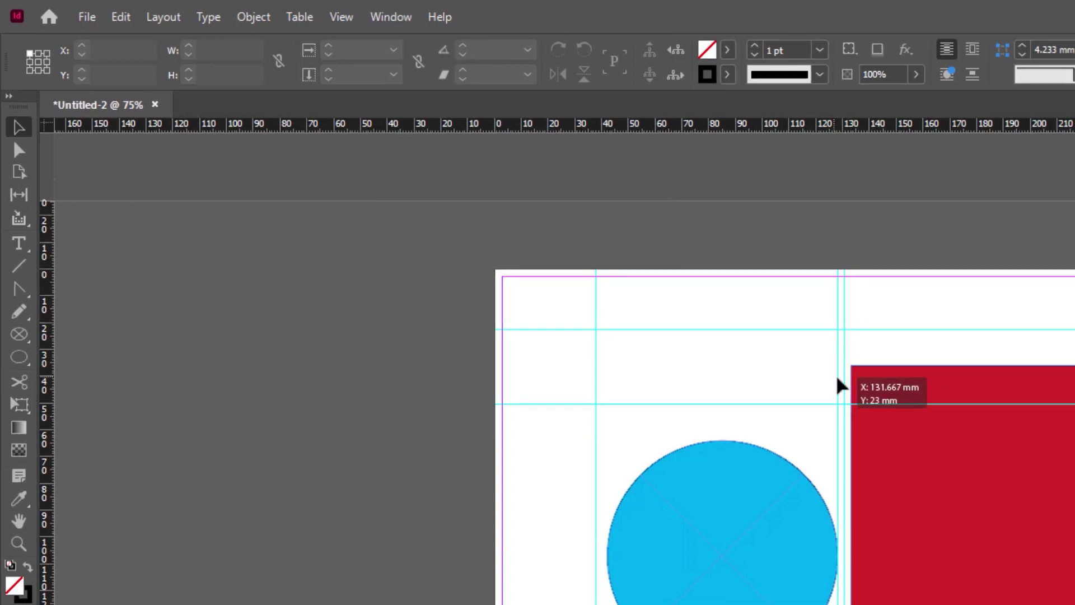
# Snap the red square to the upper horizontal guide between two vertical guides, and place two copies of it lower on the page
pyautogui.hotkey('ctrl', '=')
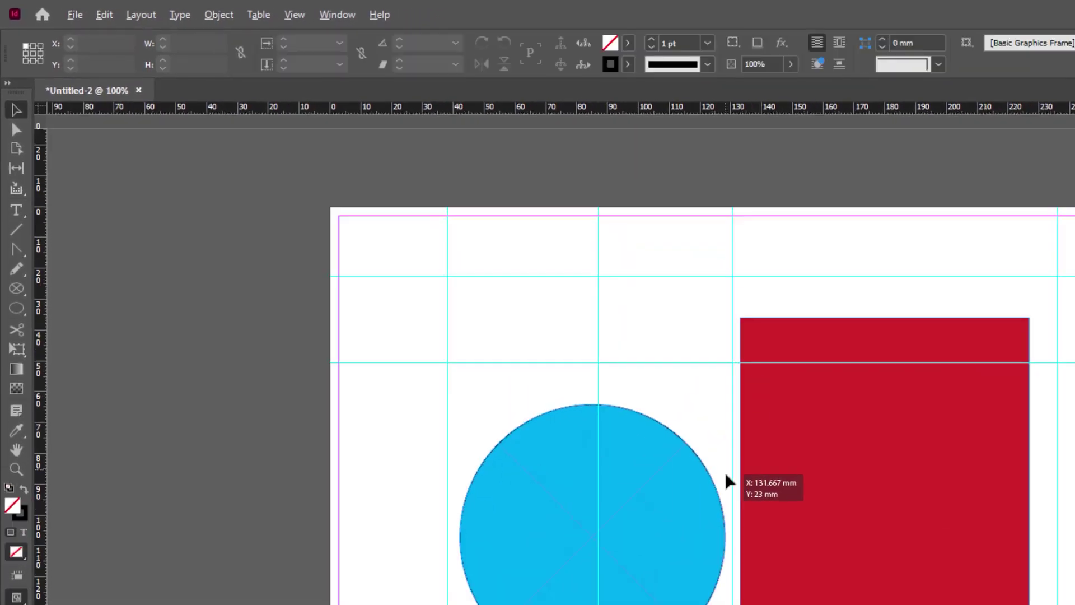
pyautogui.scroll(-4, 728, 482)
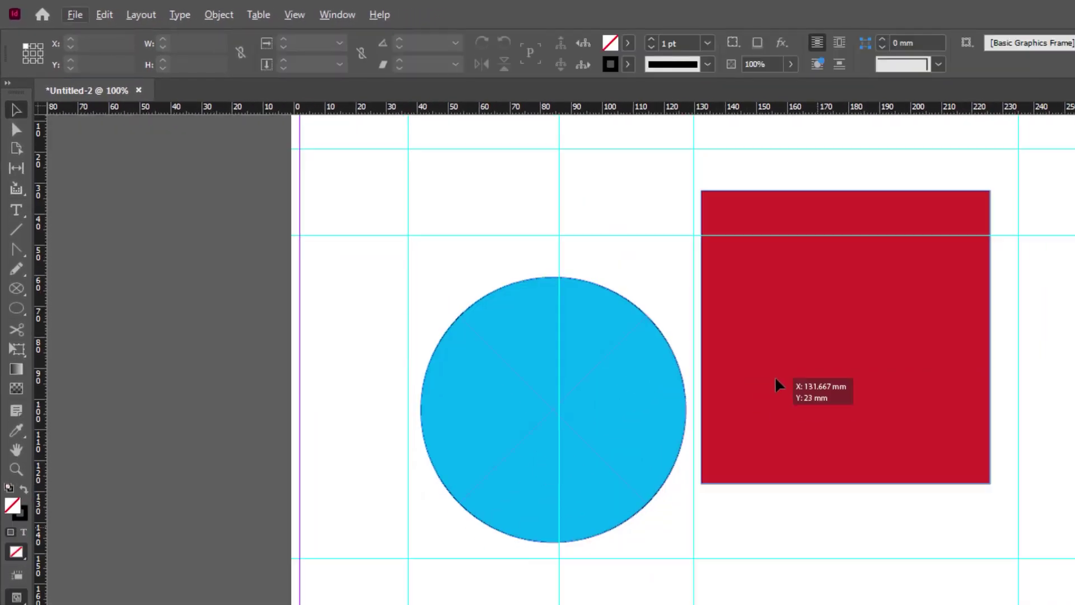
pyautogui.moveTo(905, 220); pyautogui.dragTo(1070, 316)
pyautogui.moveTo(924, 578); pyautogui.dragTo(959, 225)
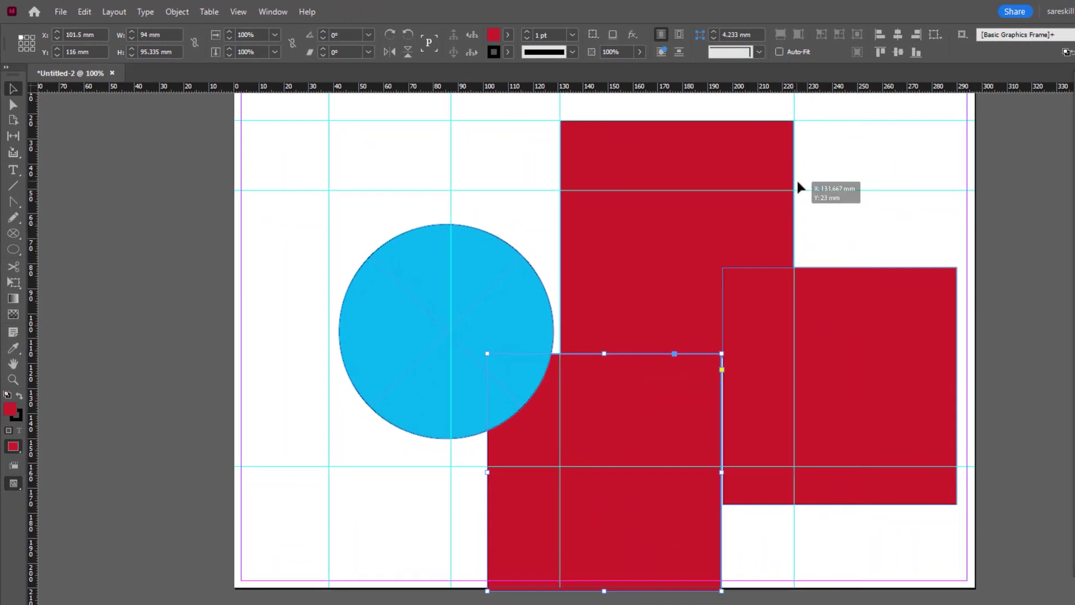
# Move the lower square copy past the page's left edge, and place a horizontal guide along the bottom edge of the upper red square
pyautogui.moveTo(800, 187); pyautogui.dragTo(349, 336)
pyautogui.moveTo(749, 92); pyautogui.dragTo(583, 363)
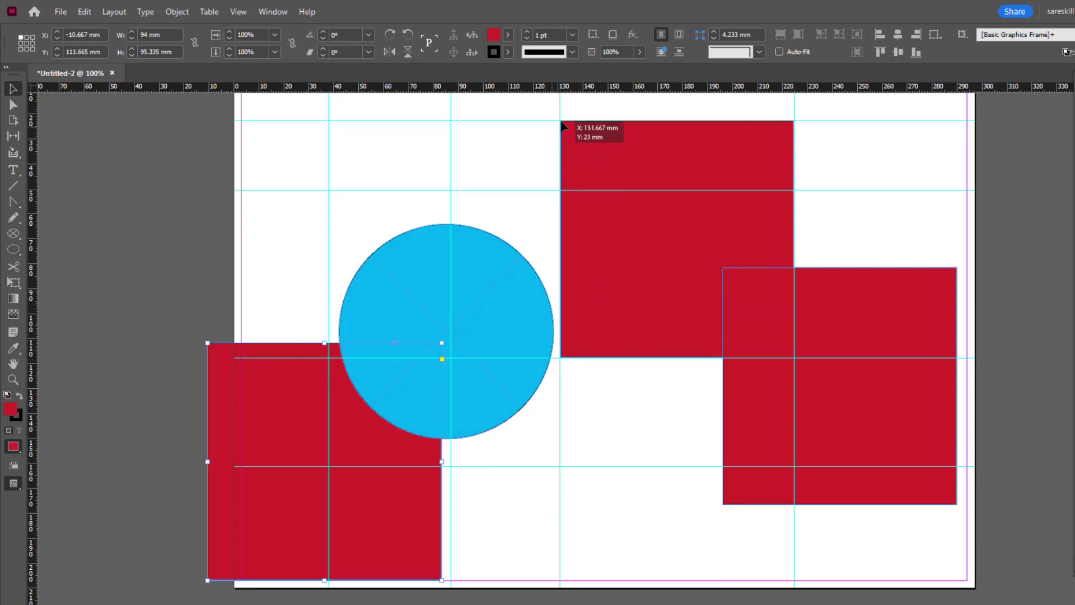
# Move the upper red square between the guides, undo the move and redo it back to the guide intersection
pyautogui.moveTo(629, 141); pyautogui.dragTo(653, 152)
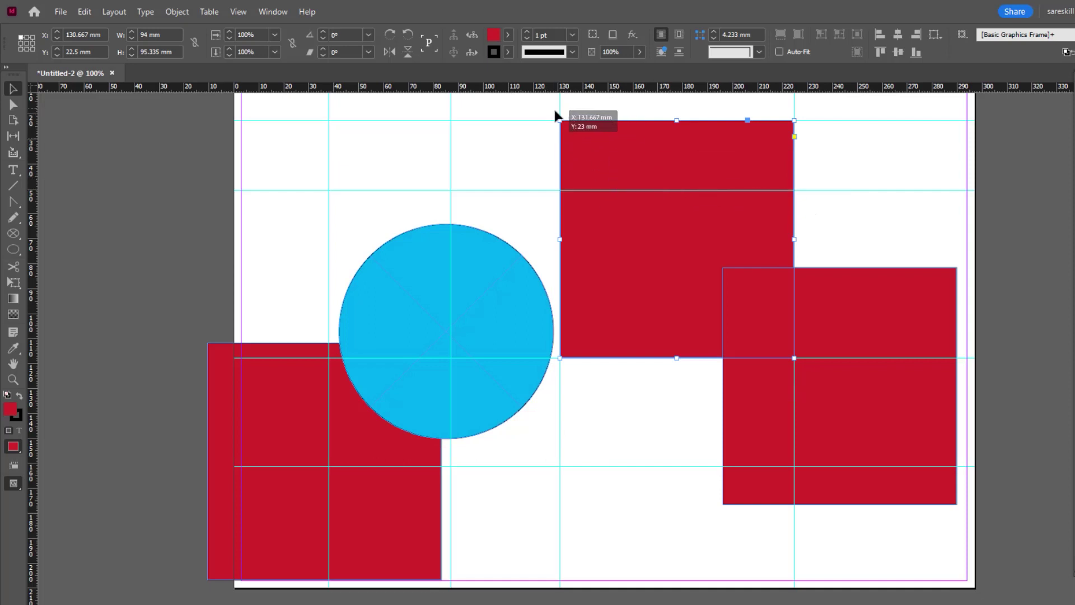
pyautogui.hotkey('ctrl', 'z')
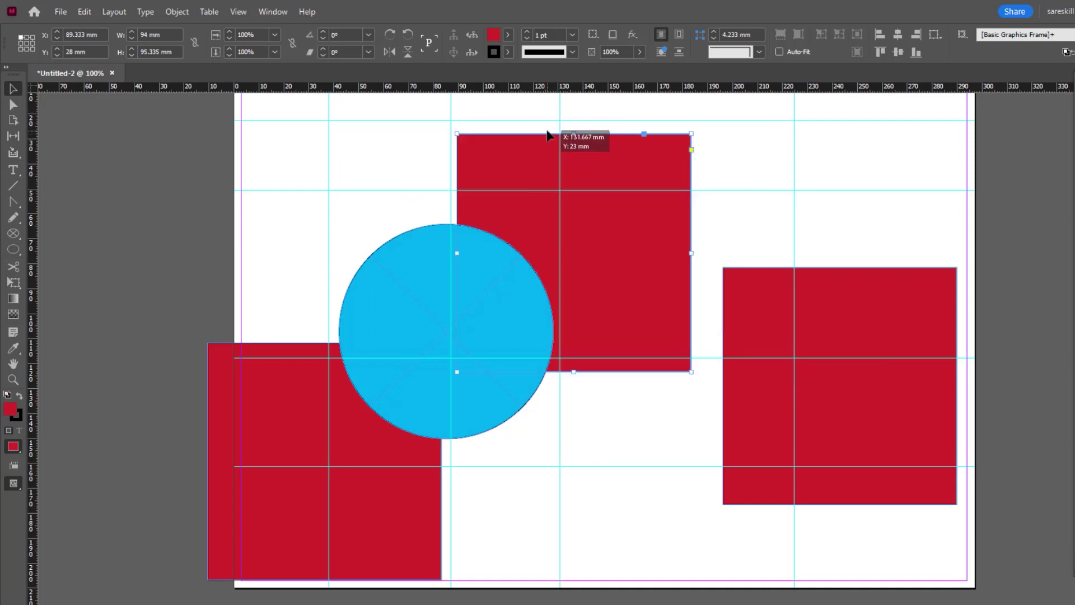
pyautogui.hotkey('ctrl', 'shift', 'z')
pyautogui.hotkey('ctrl', 'shift', 'z')
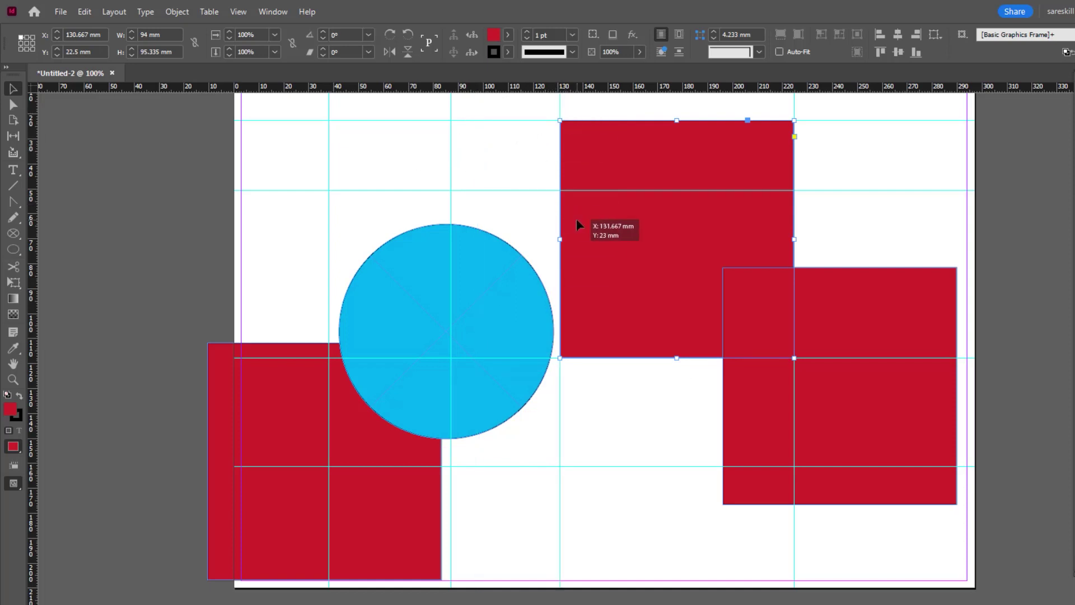
# Lock all guides on the page and try to select one beside the upper red square
pyautogui.click(240, 12)
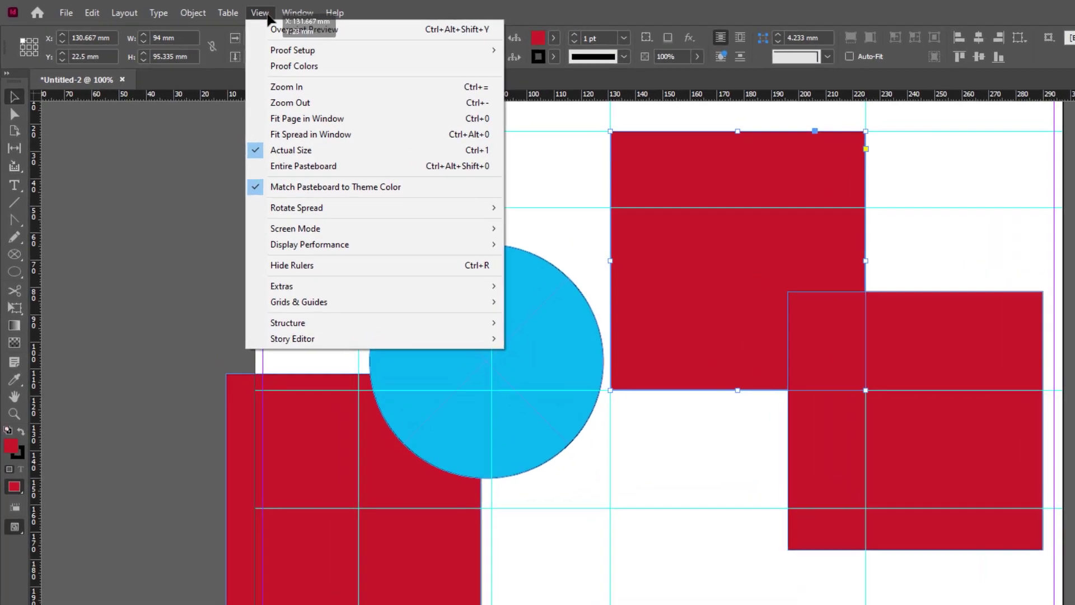
pyautogui.moveTo(459, 305)
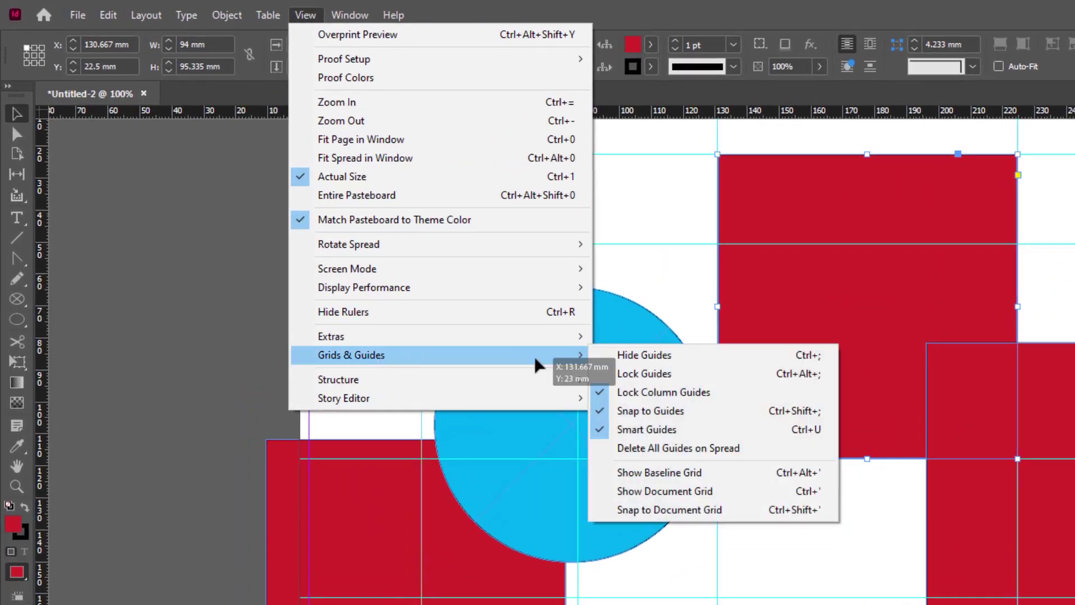
pyautogui.click(674, 381)
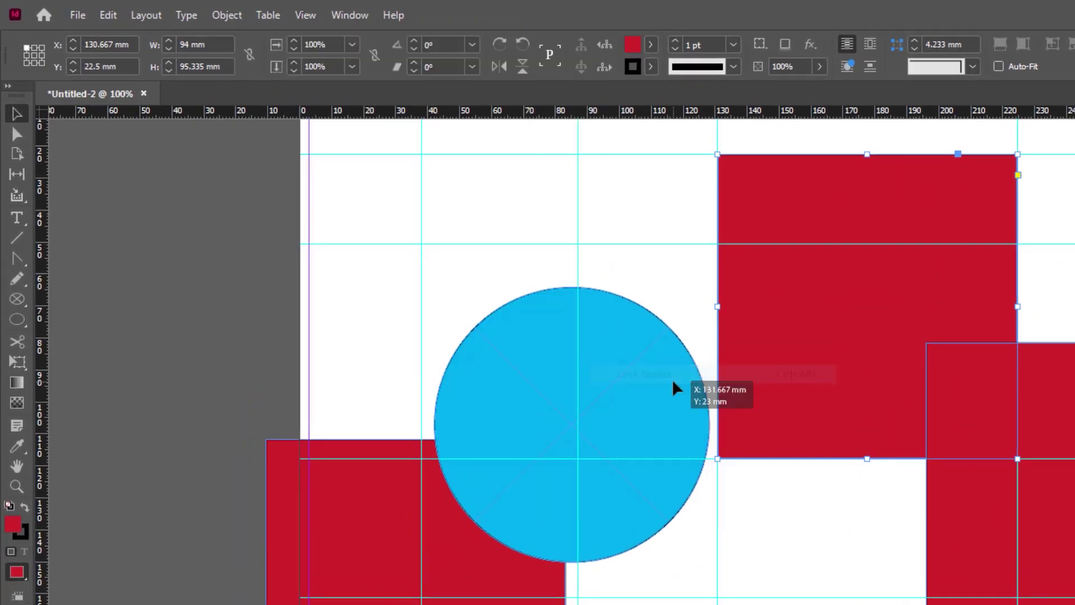
pyautogui.click(690, 164)
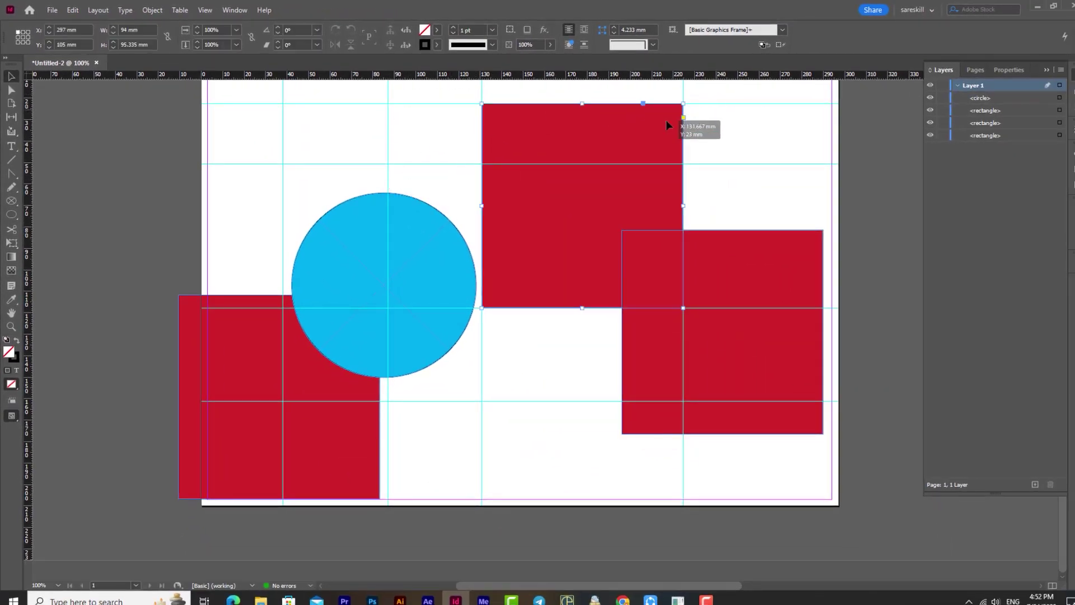
pyautogui.click(542, 176)
# Unlock the guides and shift the circle and its vertical guide slightly left, with the horizontal guide lowered across the circle's upper part
pyautogui.click(204, 10)
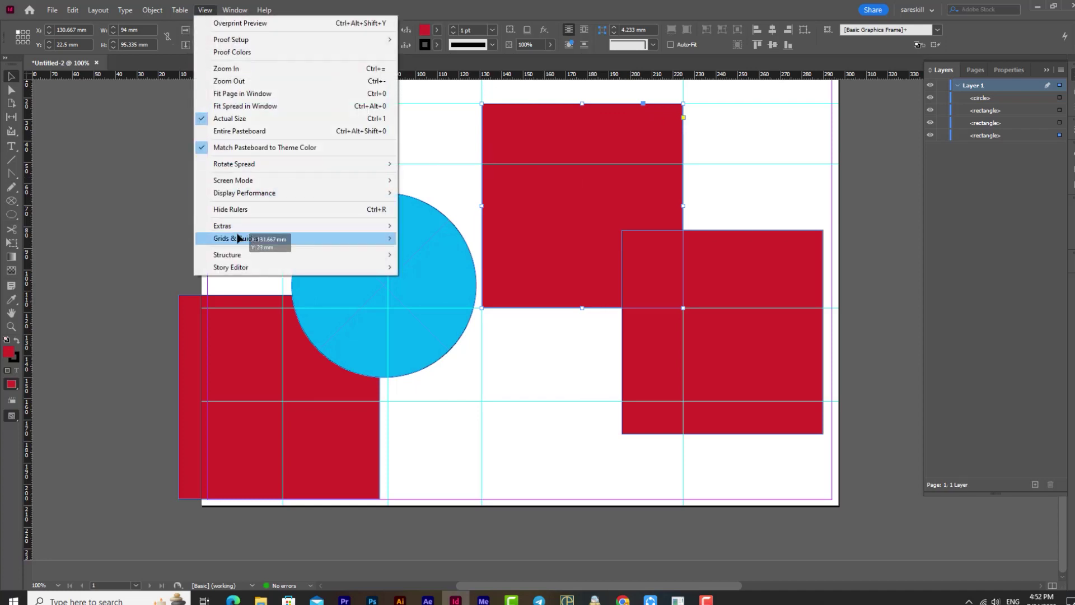
pyautogui.moveTo(246, 239)
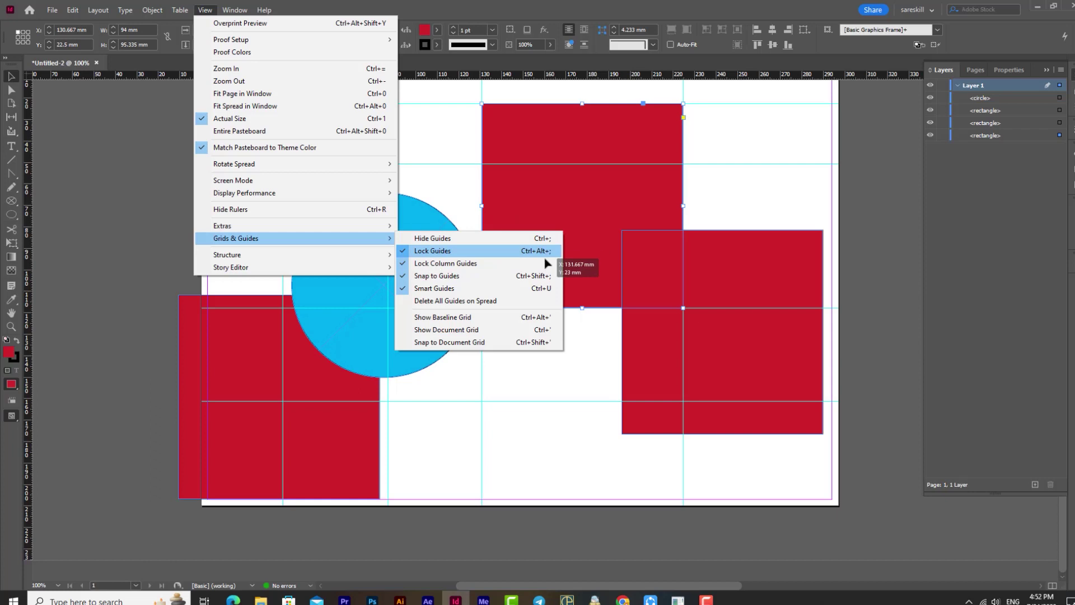
pyautogui.click(425, 251)
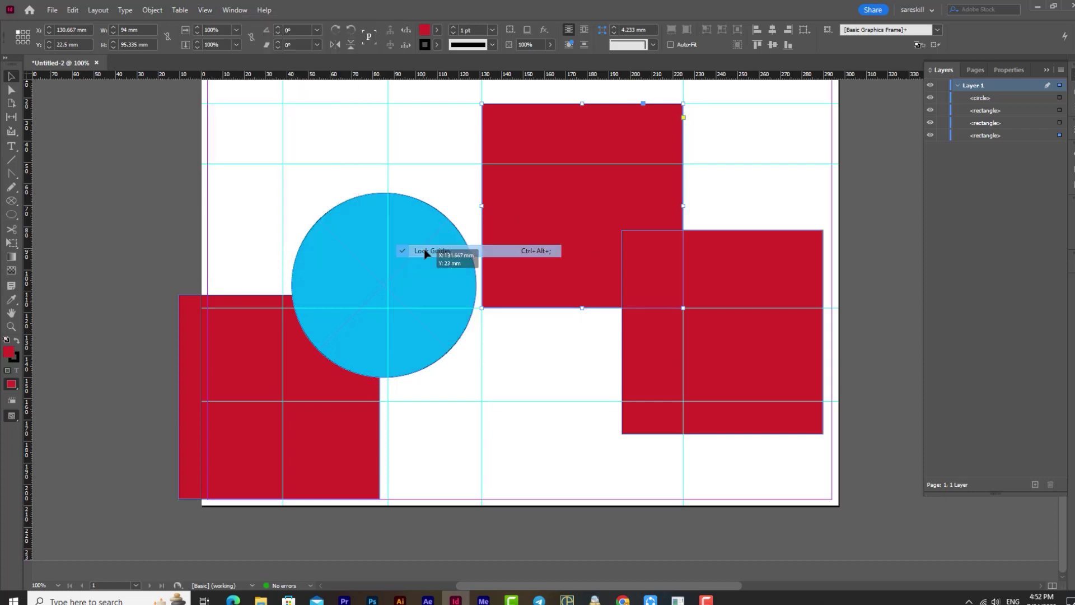
pyautogui.moveTo(389, 182); pyautogui.dragTo(420, 211)
pyautogui.moveTo(428, 300); pyautogui.dragTo(401, 298)
# Delete the two extra red square copies, leaving the circle and the upper red square
pyautogui.press('Delete')
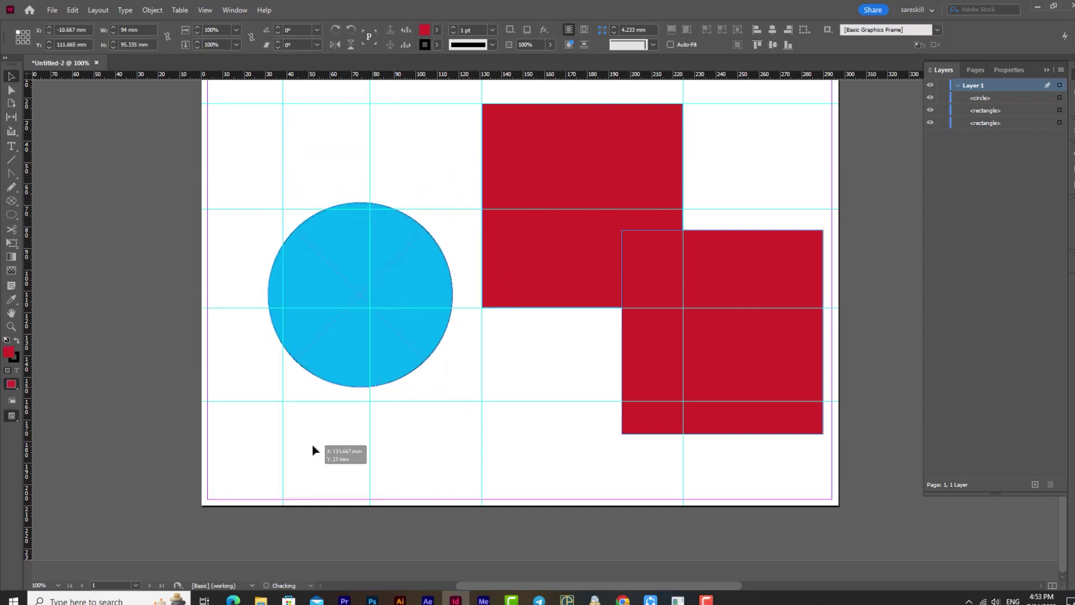
pyautogui.press('Delete')
# Select and delete all remaining horizontal and vertical guides on the page
pyautogui.moveTo(770, 369); pyautogui.dragTo(626, 452)
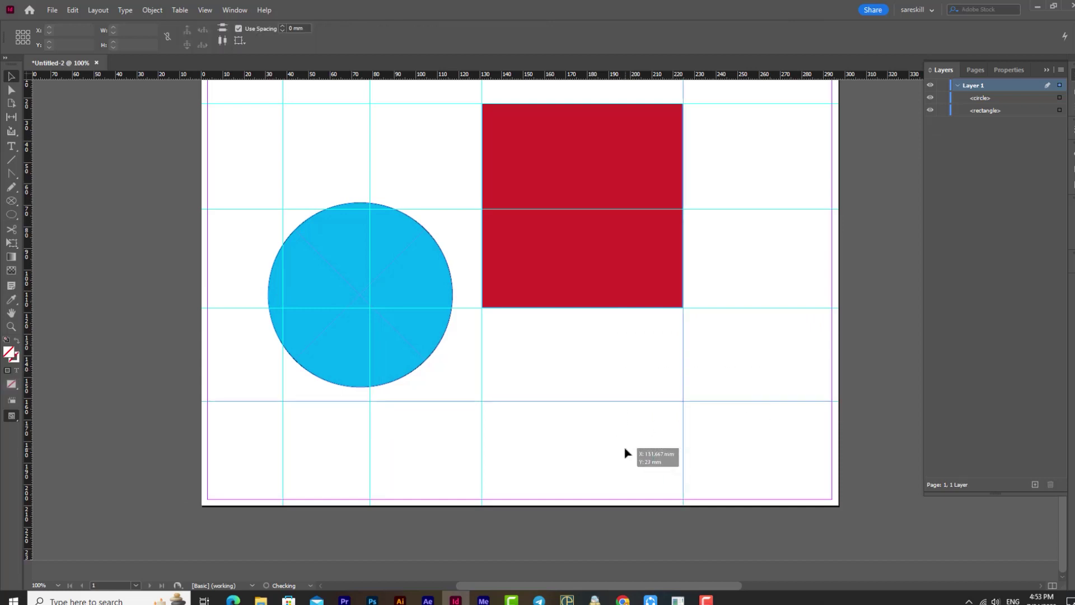
pyautogui.click(740, 357)
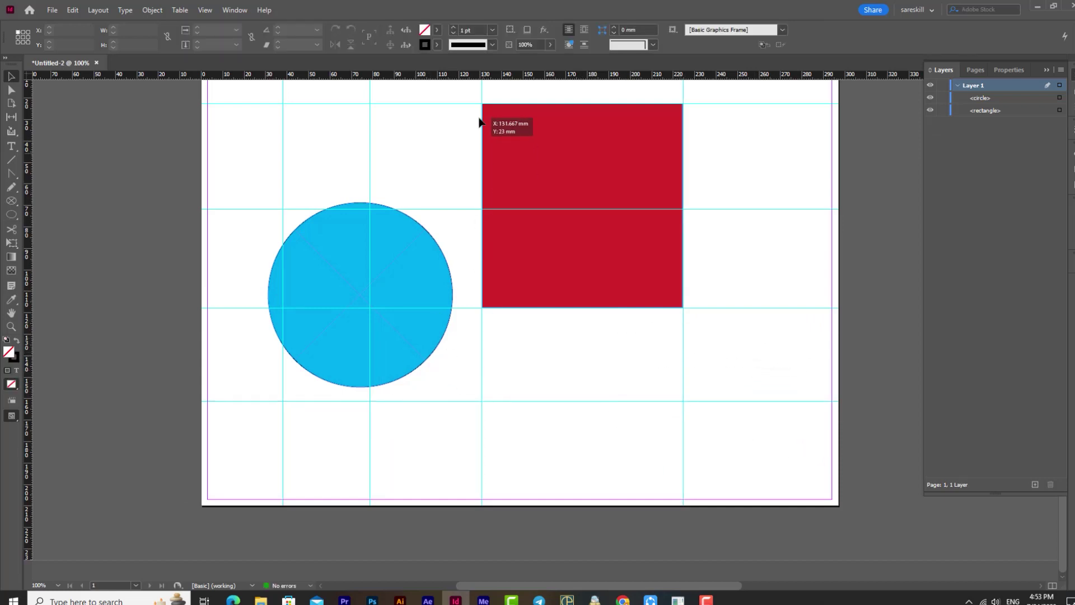
pyautogui.click(560, 401)
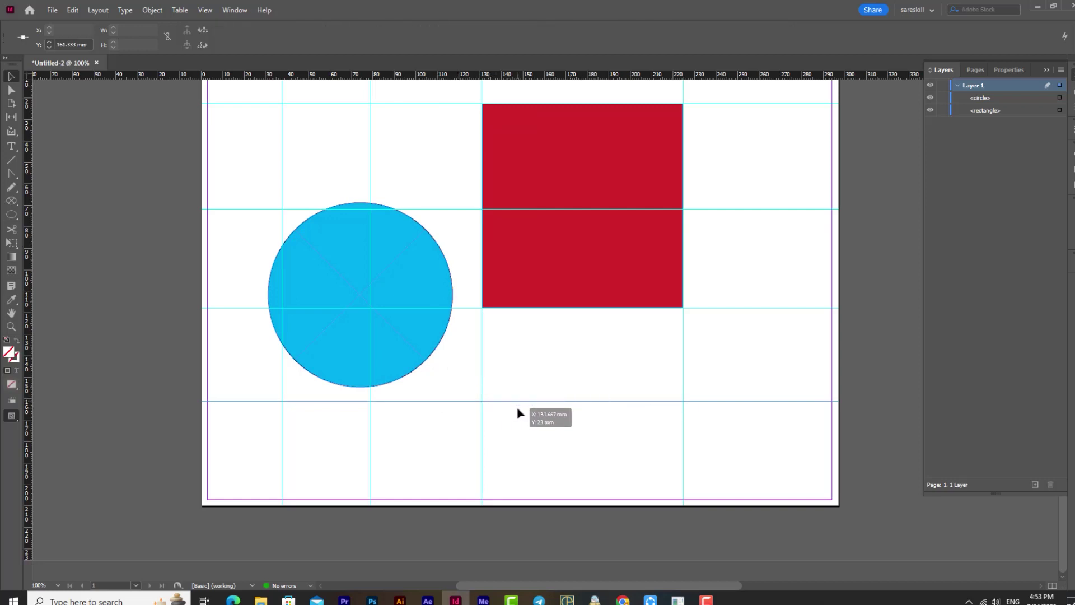
pyautogui.click(666, 404)
pyautogui.moveTo(570, 434); pyautogui.dragTo(515, 456)
pyautogui.moveTo(790, 405); pyautogui.dragTo(192, 517)
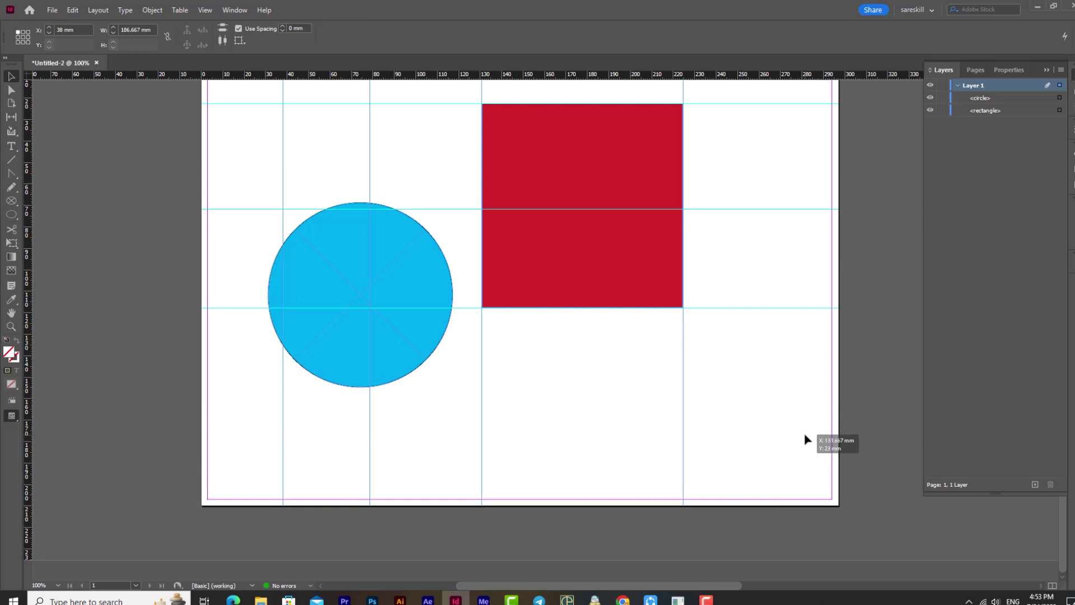
pyautogui.press('Delete')
pyautogui.scroll(3, 851, 163)
pyautogui.moveTo(811, 168); pyautogui.dragTo(763, 480)
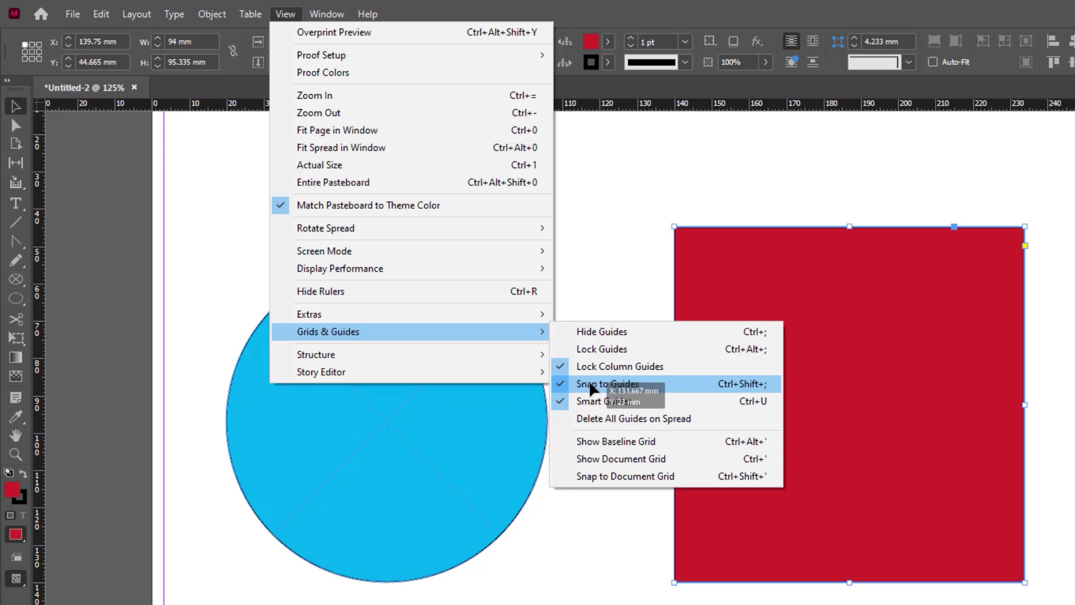
# Move the red square against the circle's right edge, at X 106 mm and Y 48.6 mm
pyautogui.click(728, 271)
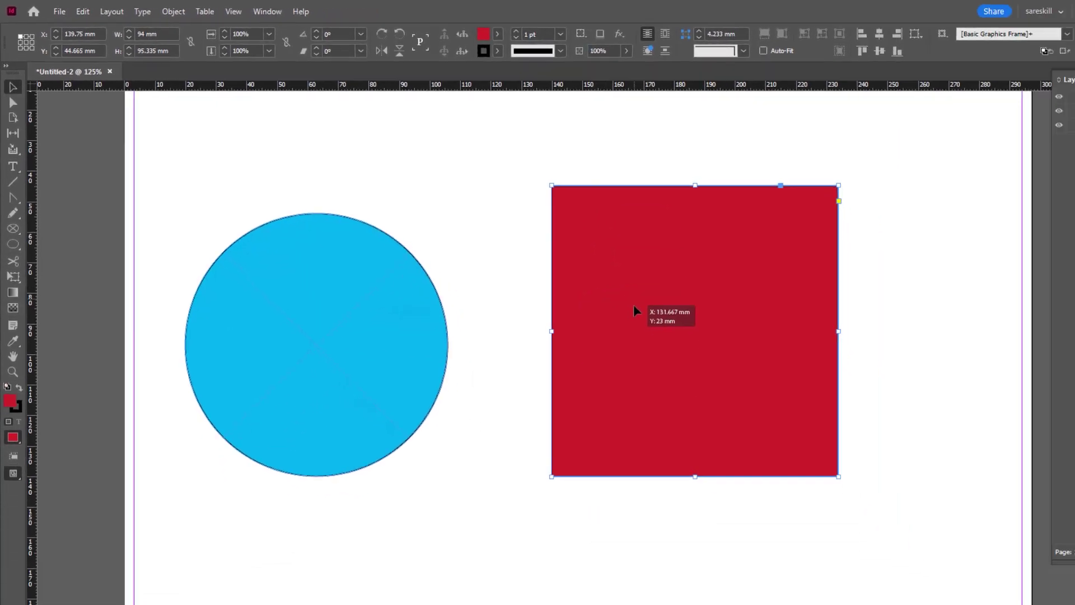
pyautogui.moveTo(772, 384); pyautogui.dragTo(675, 401)
pyautogui.moveTo(480, 286); pyautogui.dragTo(461, 280)
pyautogui.moveTo(462, 285); pyautogui.dragTo(552, 317)
pyautogui.scroll(2, 322, 329)
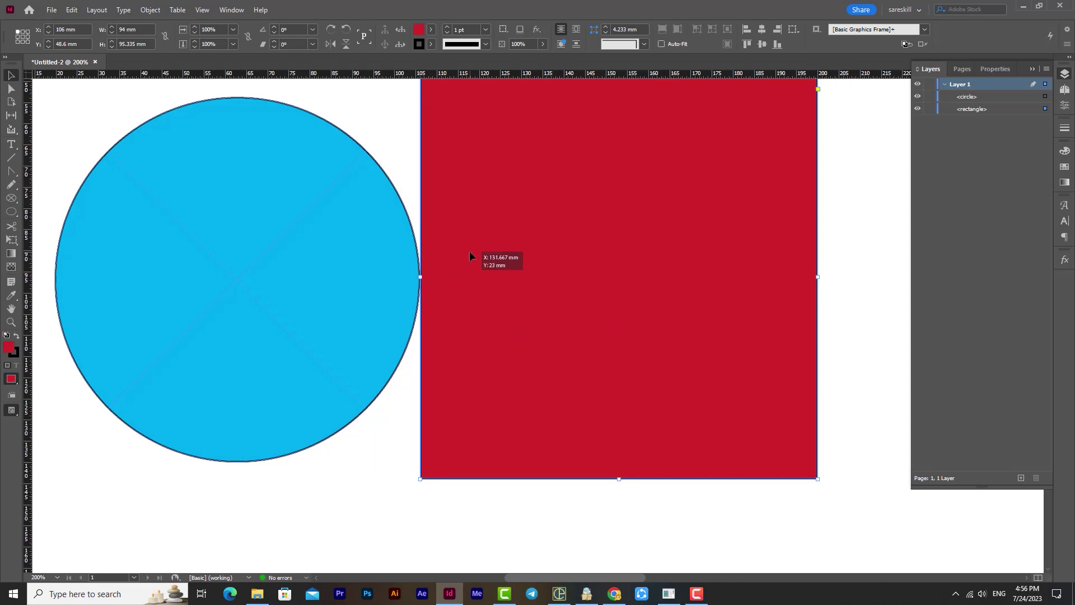
pyautogui.click(202, 10)
pyautogui.moveTo(247, 235)
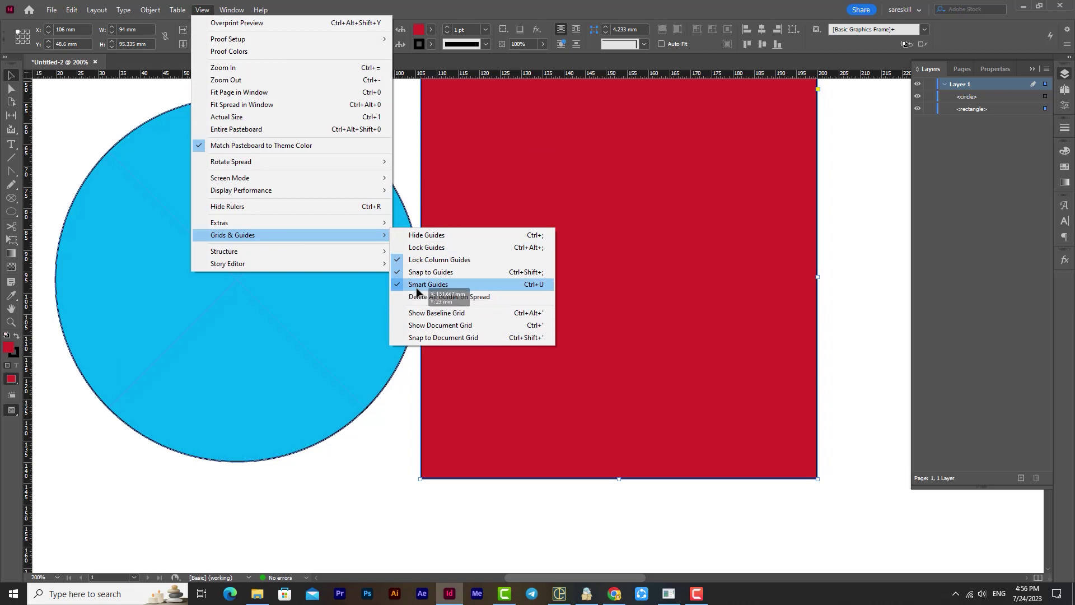
pyautogui.click(619, 321)
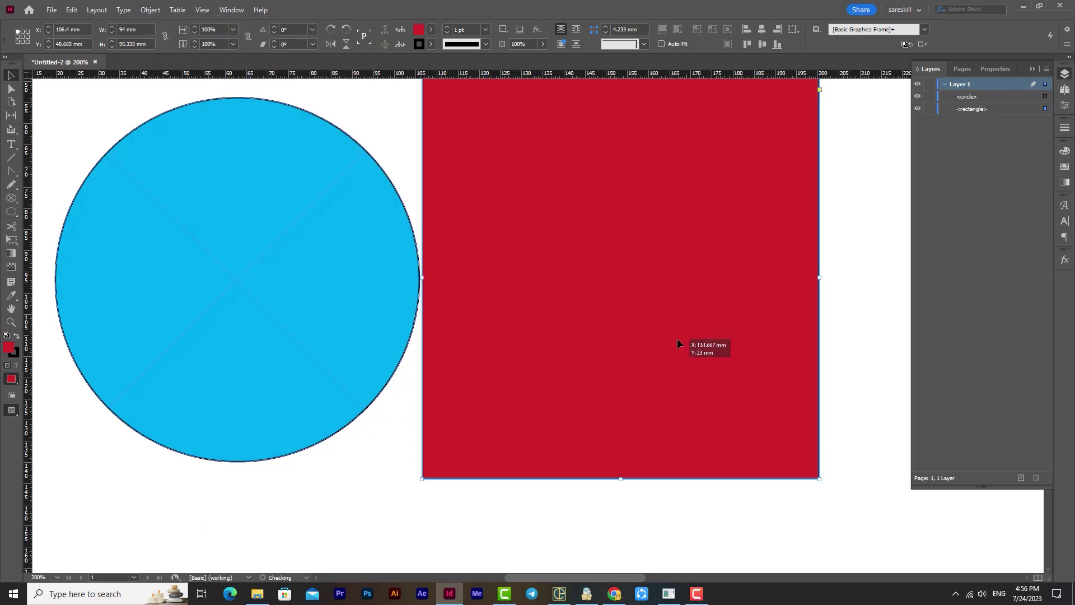
# Move the circle and red square apart, with the circle at X 40.667 mm, Y 53.75 mm and the square at X 167 mm, Y 84 mm
pyautogui.scroll(-2, 677, 338)
pyautogui.moveTo(668, 334); pyautogui.dragTo(616, 348)
pyautogui.scroll(1, 684, 329)
pyautogui.scroll(-1, 714, 339)
pyautogui.moveTo(336, 339); pyautogui.dragTo(384, 339)
pyautogui.moveTo(568, 325); pyautogui.dragTo(620, 278)
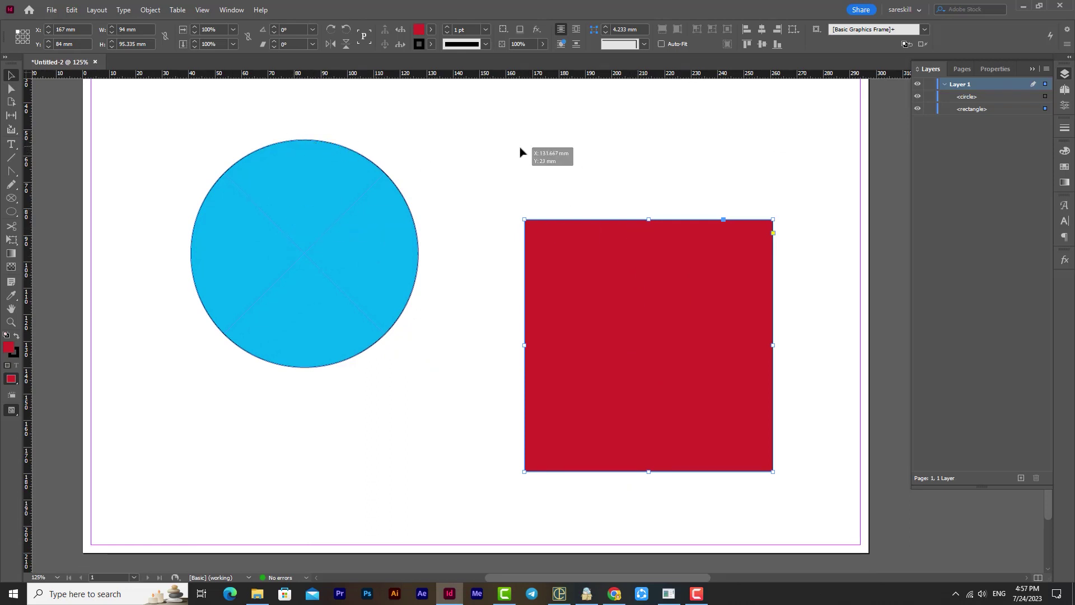
# Try a horizontal guide along the circle's top edge at 53.75 mm for aligning the red square, and delete that guide
pyautogui.moveTo(444, 76); pyautogui.dragTo(277, 139)
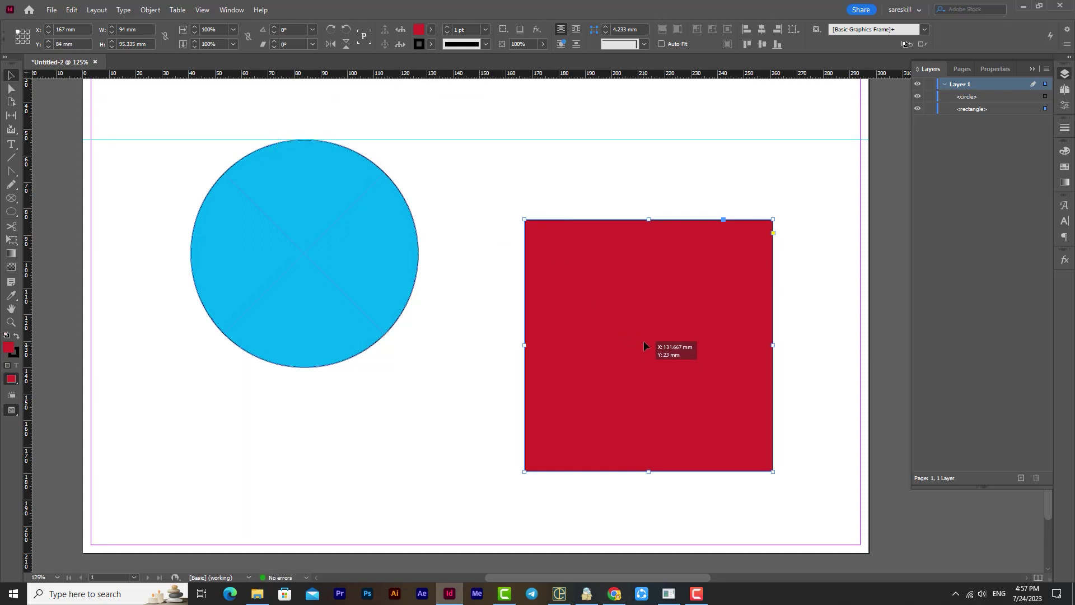
pyautogui.moveTo(658, 337); pyautogui.dragTo(652, 300)
pyautogui.moveTo(849, 117); pyautogui.dragTo(830, 164)
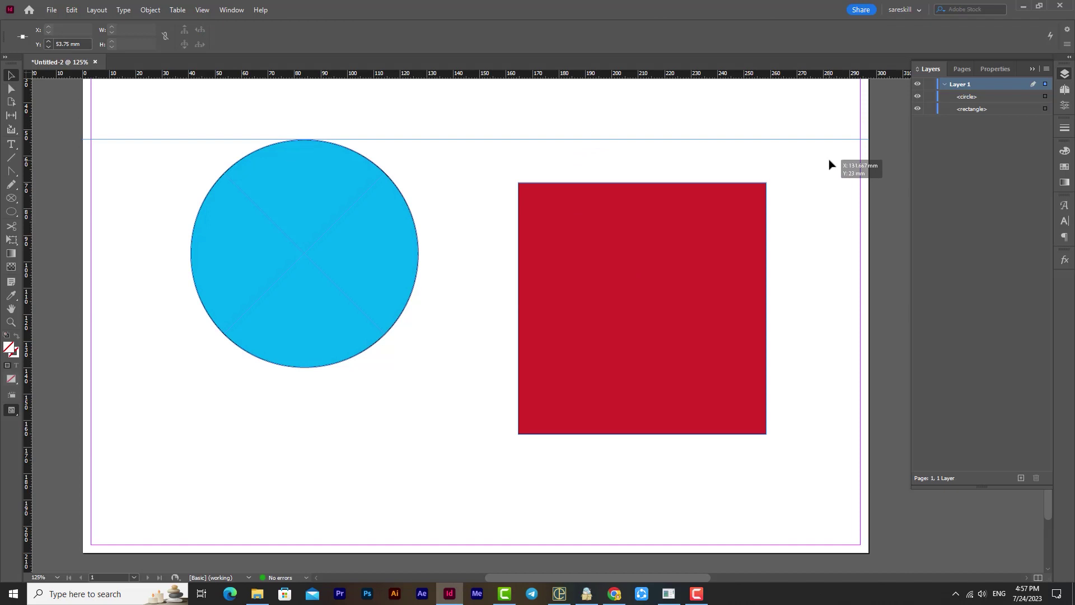
pyautogui.press('Delete')
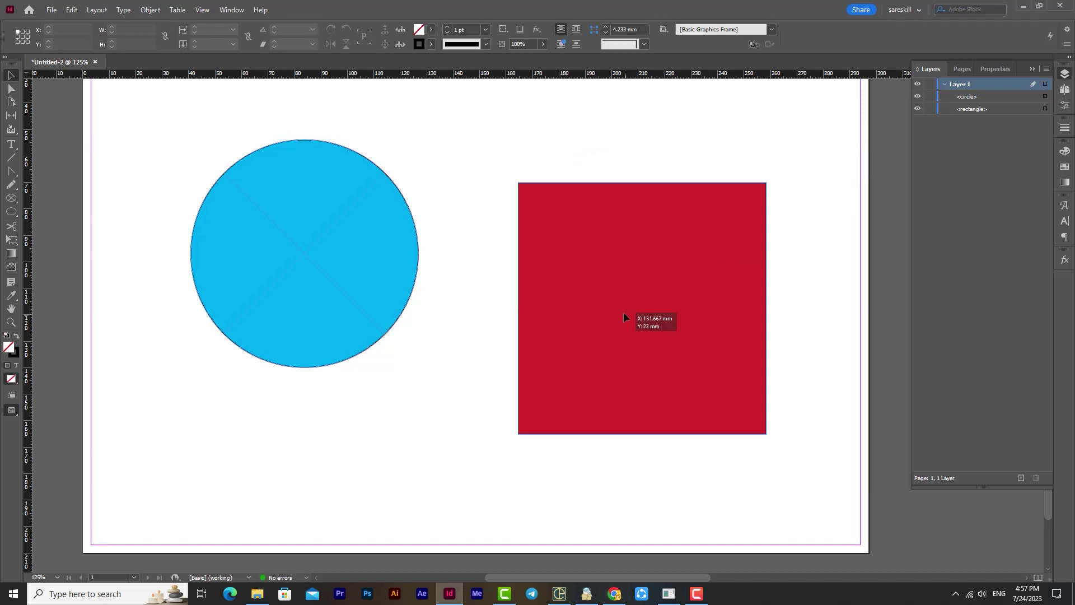
# Align the red square's top edge with the circle's top using smart guides, at X 165.25 mm and Y 53.75 mm
pyautogui.moveTo(623, 313); pyautogui.dragTo(625, 271)
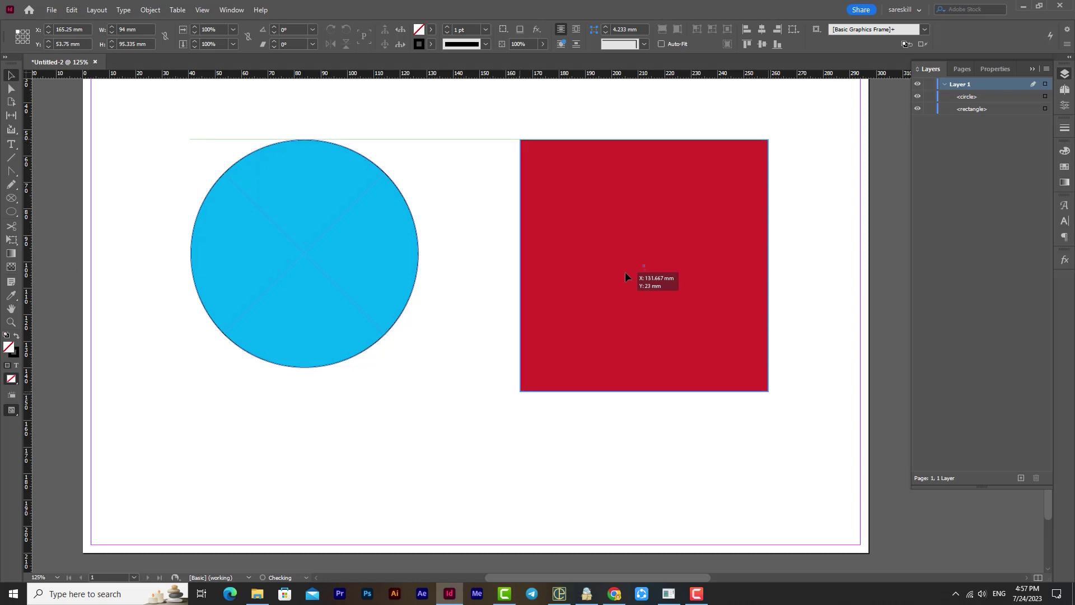
pyautogui.moveTo(625, 271); pyautogui.dragTo(625, 271)
pyautogui.moveTo(625, 271); pyautogui.dragTo(625, 272)
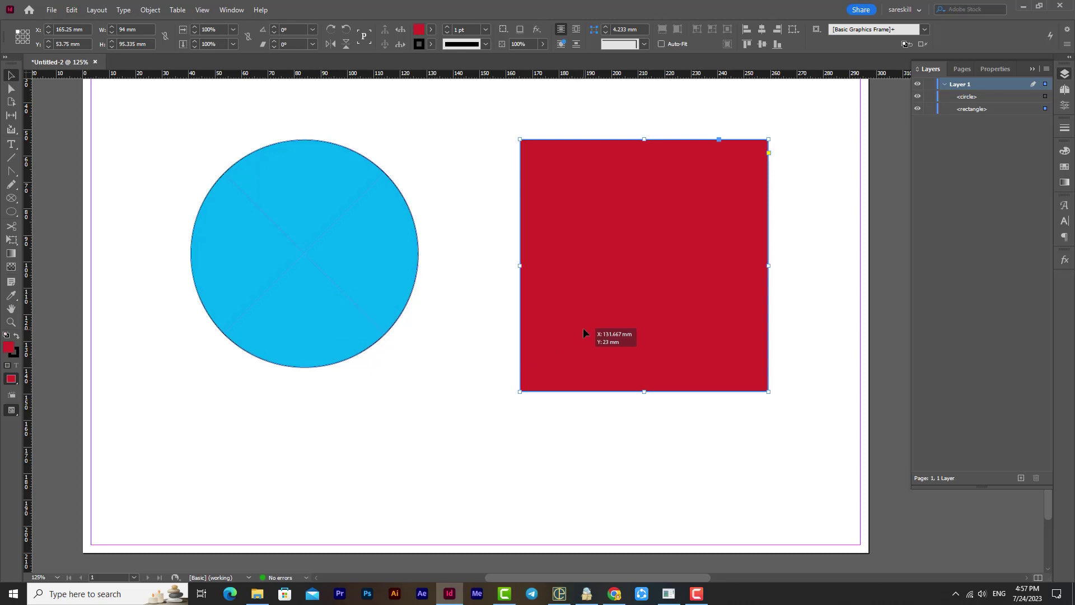
pyautogui.click(317, 356)
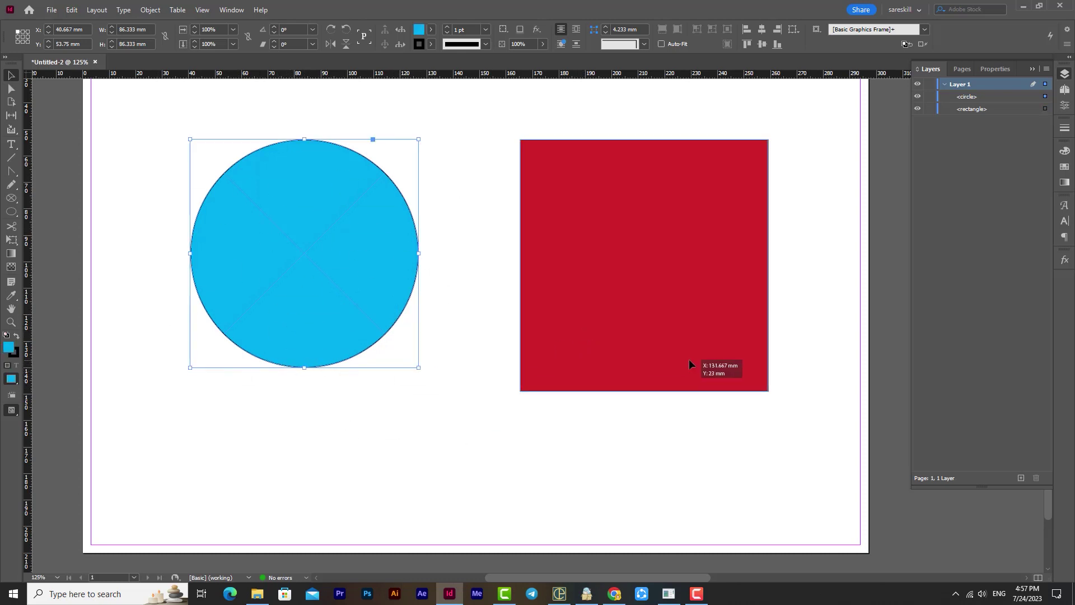
# Align the red square's bottom edge with the circle's bottom at Y 44.748 mm, and place a horizontal guide along both bottom edges
pyautogui.moveTo(601, 337)
pyautogui.mouseDown()
pyautogui.moveTo(603, 313)
pyautogui.moveTo(603, 323)
pyautogui.mouseUp()
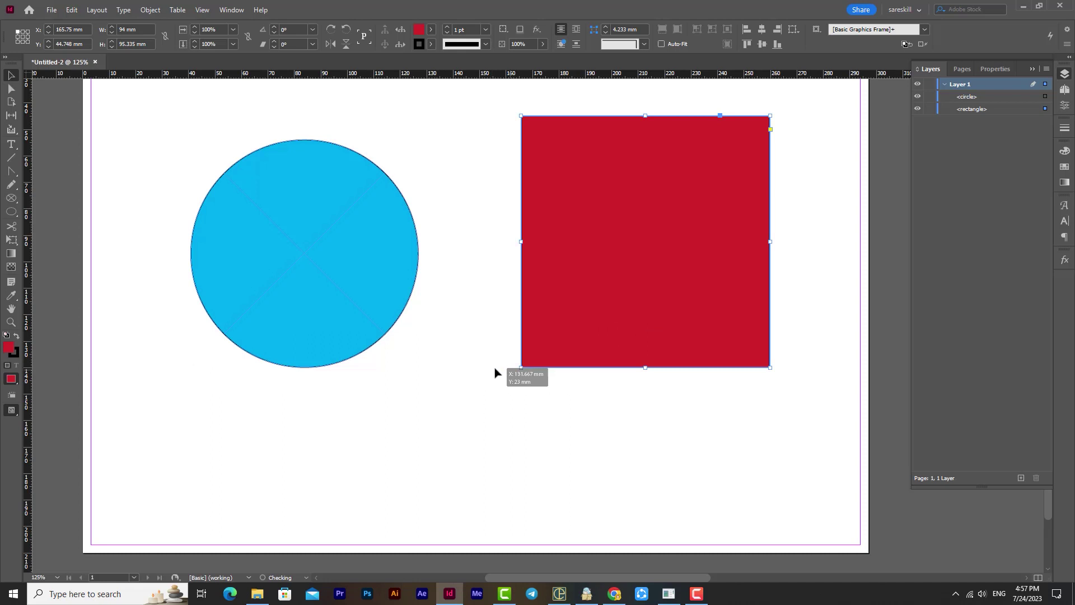
pyautogui.moveTo(426, 73); pyautogui.dragTo(284, 367)
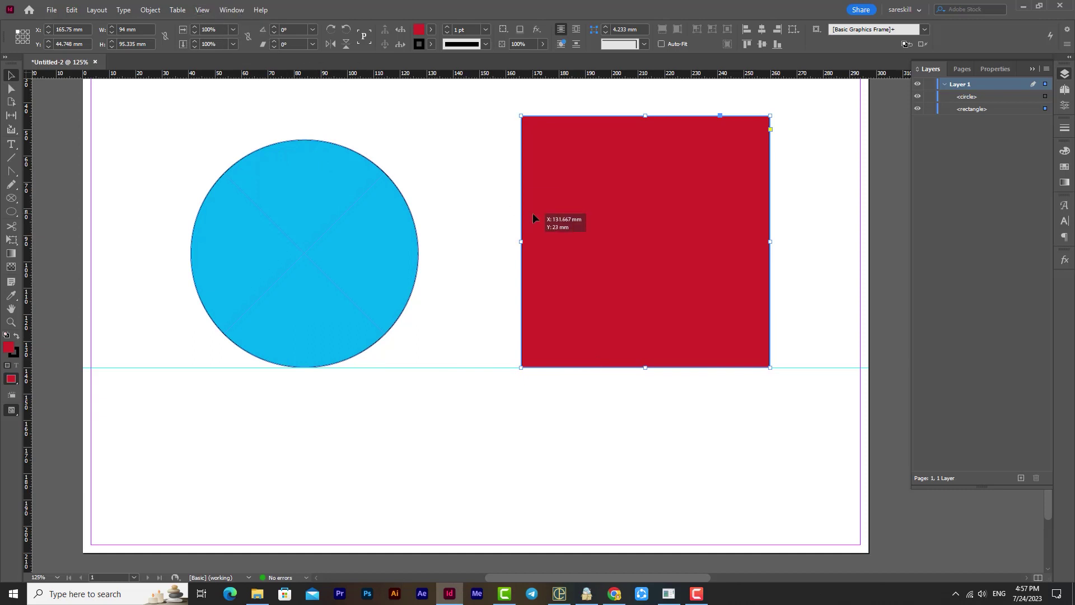
# Turn off Snap to Guides and move the red square against the circle's right edge, at X 127 mm and Y 55.6 mm
pyautogui.click(202, 10)
pyautogui.moveTo(252, 235)
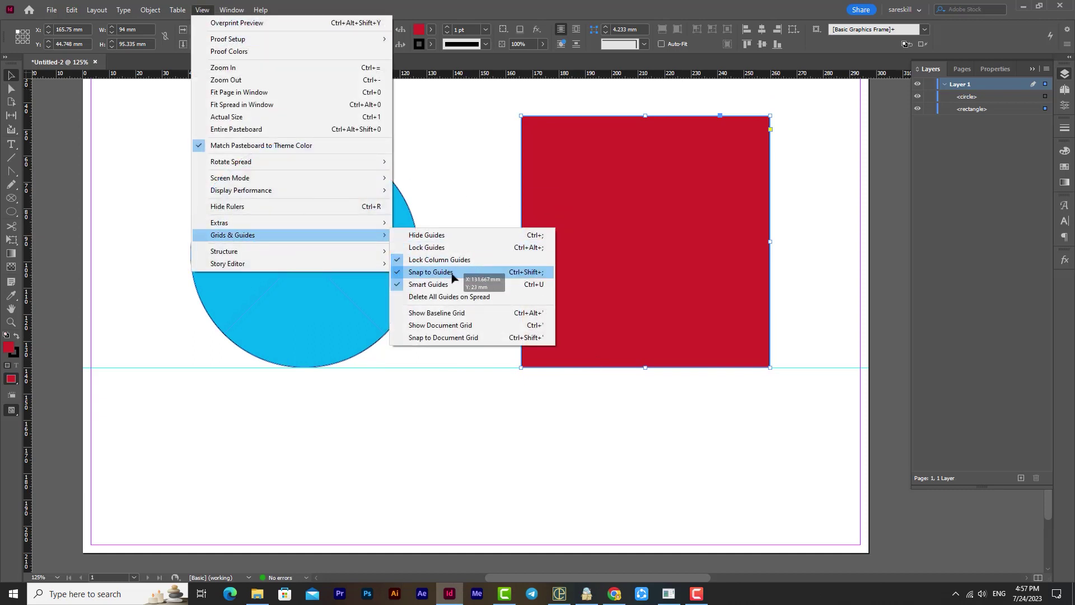
pyautogui.click(418, 274)
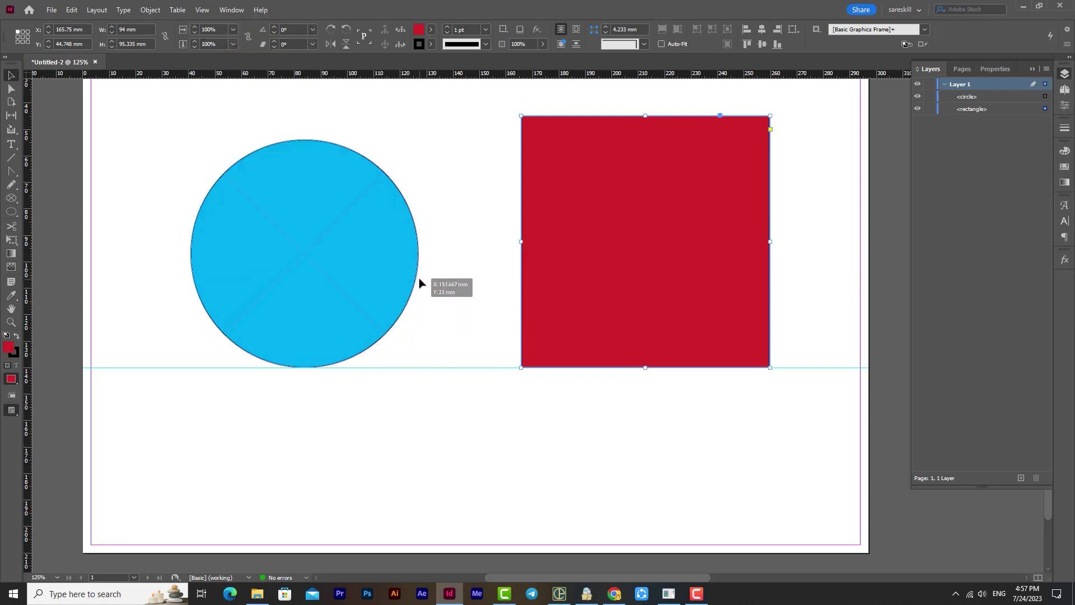
pyautogui.scroll(2, 415, 257)
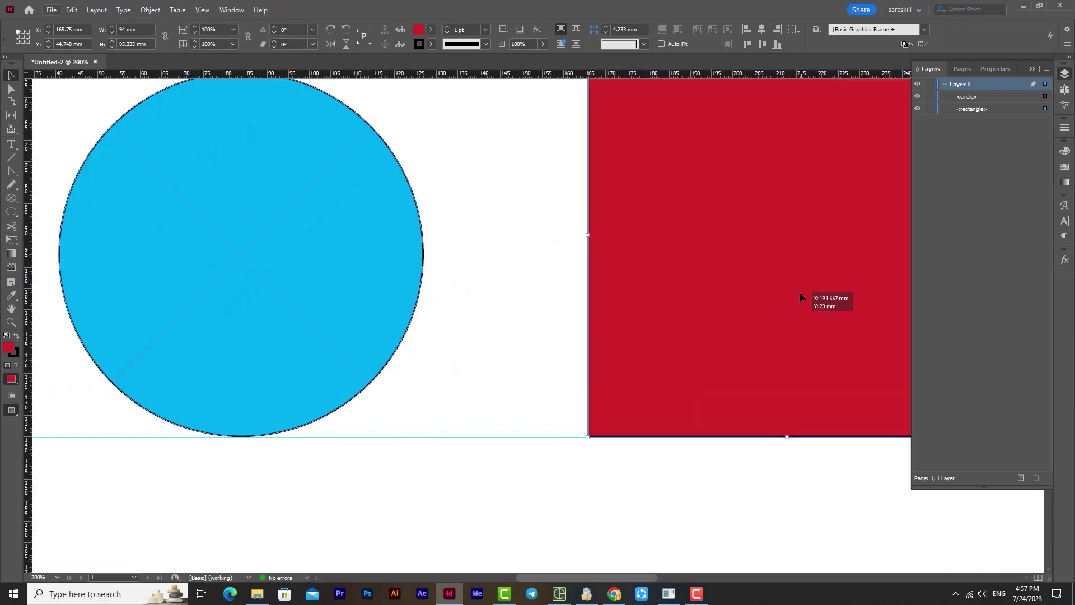
pyautogui.moveTo(778, 277); pyautogui.dragTo(606, 332)
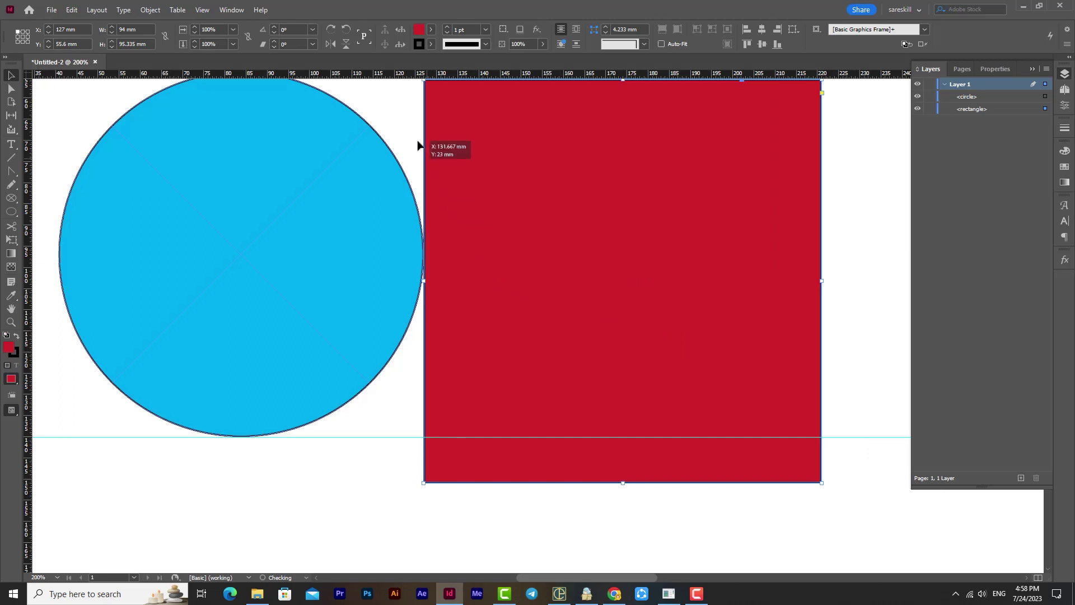
# Turn off Smart Guides for the document
pyautogui.click(202, 10)
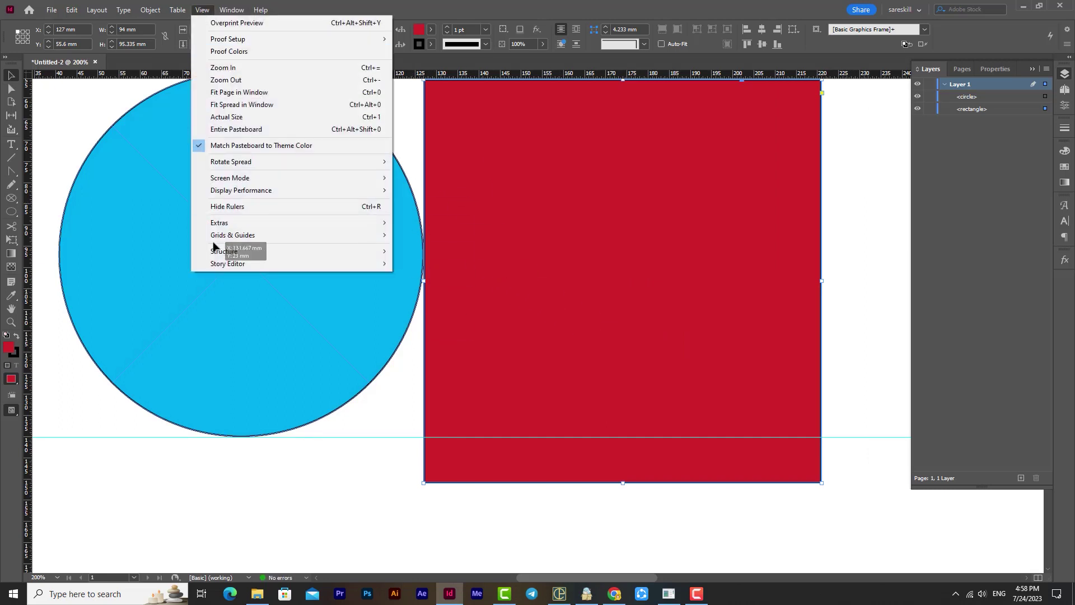
pyautogui.moveTo(241, 236)
pyautogui.click(439, 285)
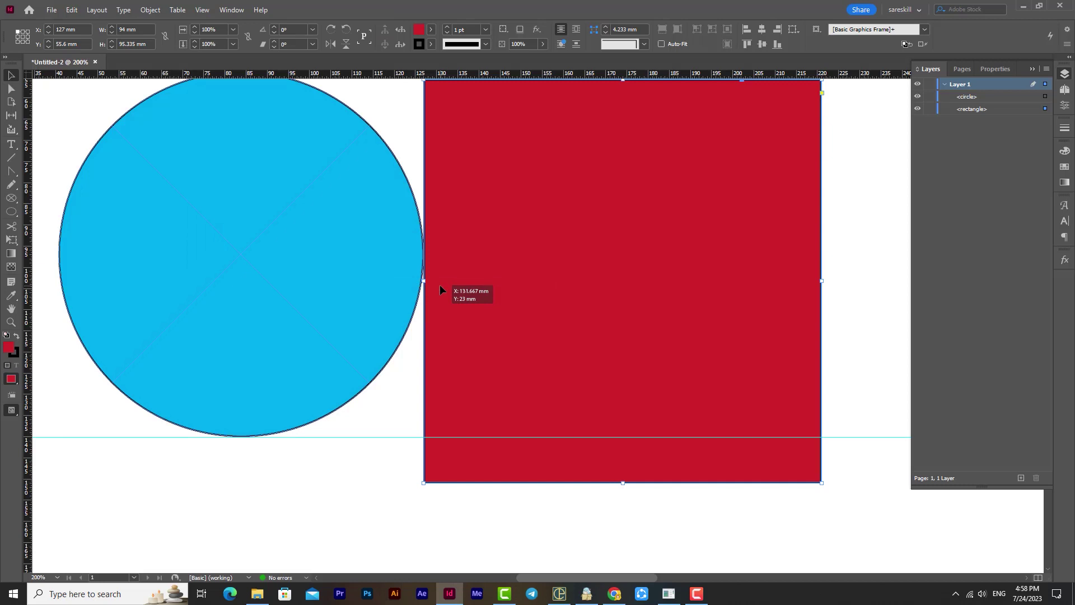
# Move the red square up along the circle's right edge to X 127 mm and Y 53.6 mm
pyautogui.moveTo(440, 287); pyautogui.dragTo(631, 296)
pyautogui.click(202, 11)
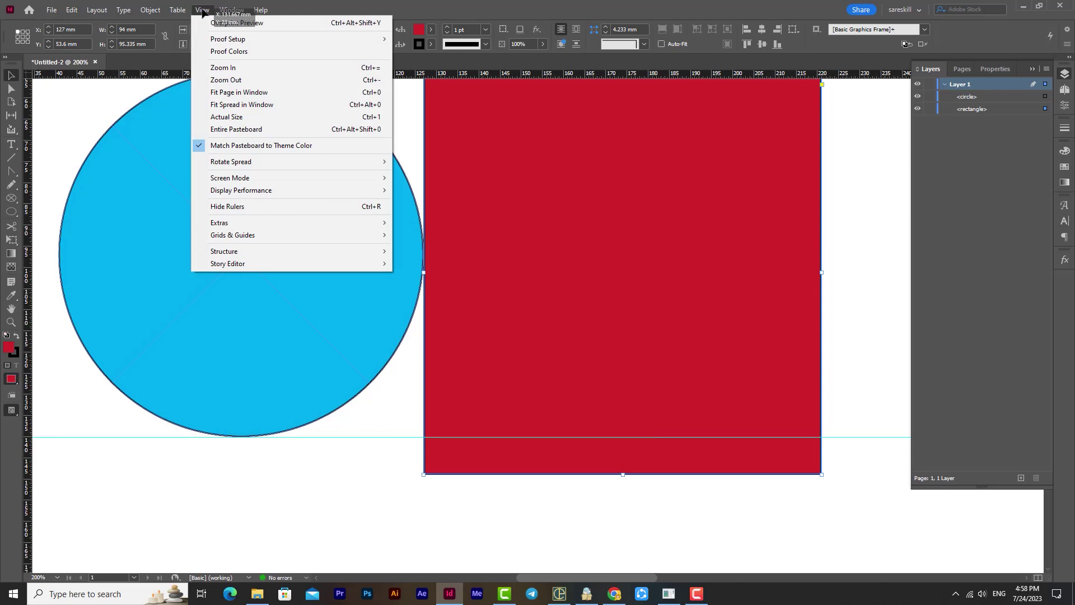
pyautogui.moveTo(227, 235)
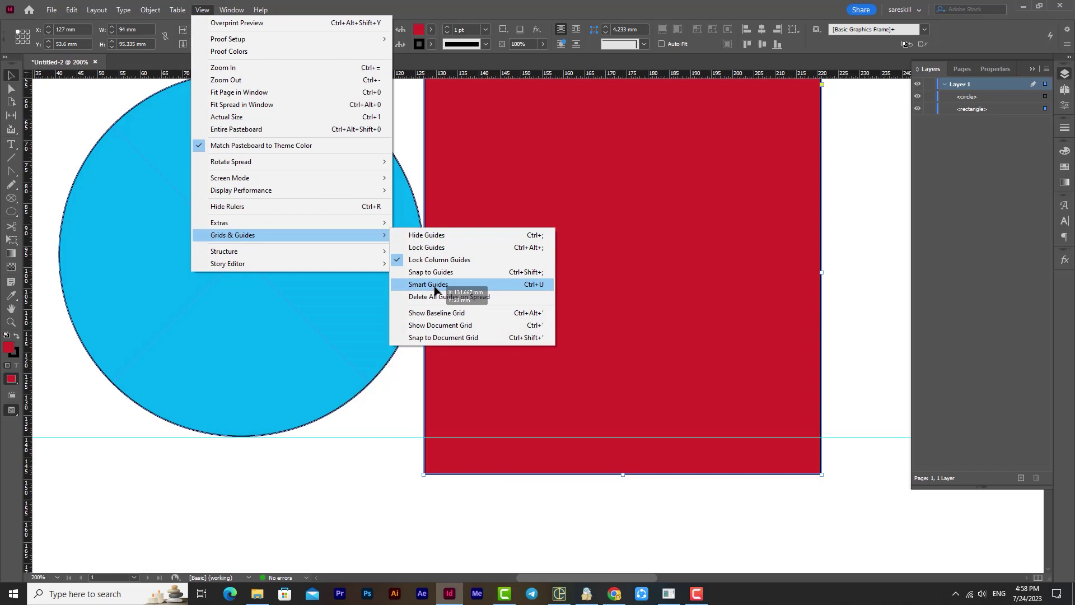
pyautogui.click(395, 261)
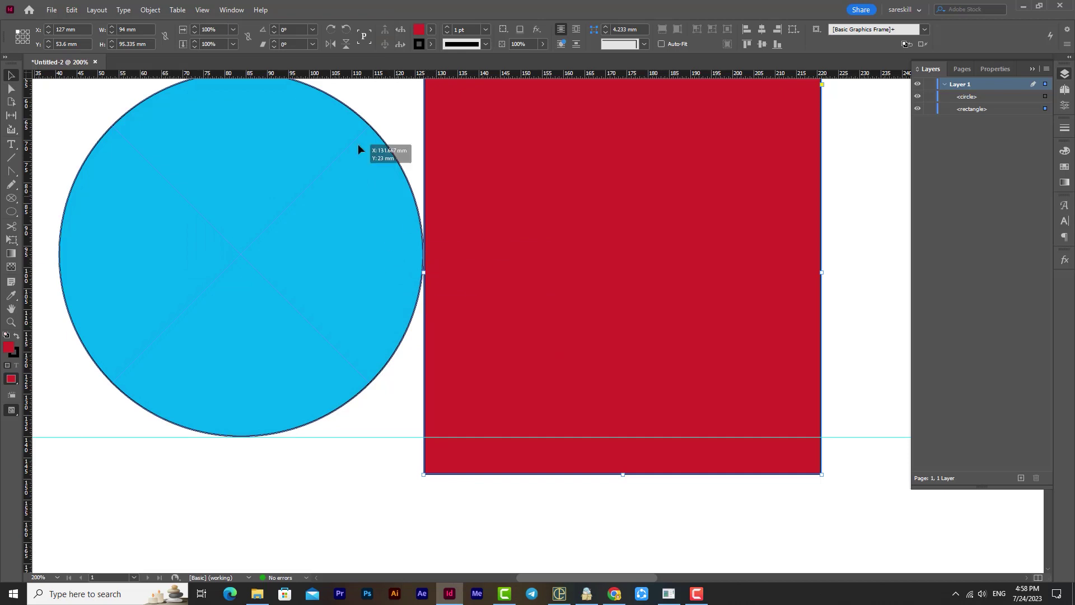
# Turn on Smart Guides for the document
pyautogui.click(202, 9)
pyautogui.moveTo(269, 235)
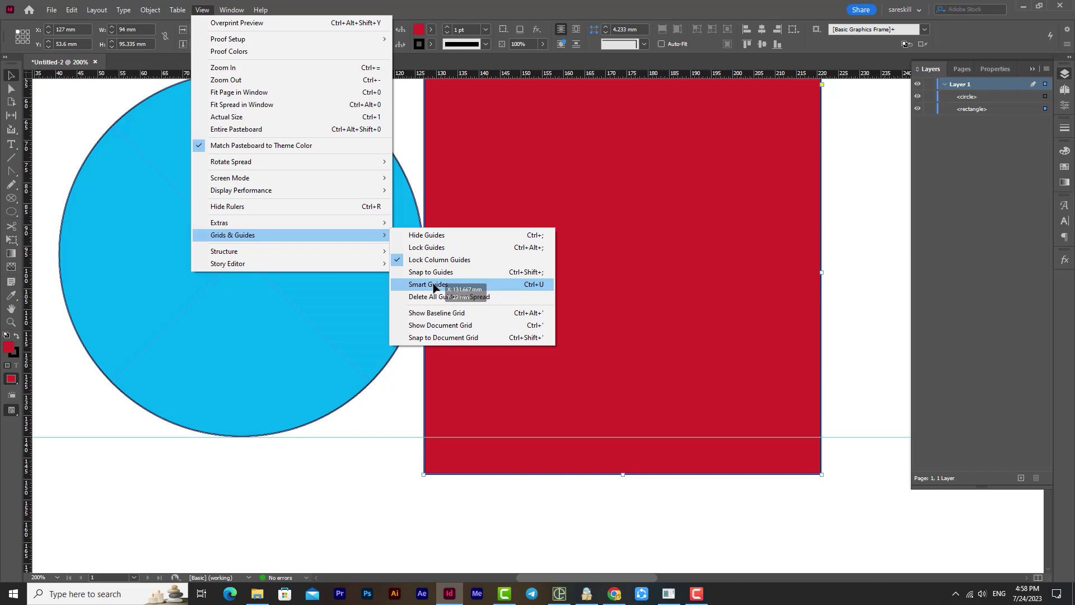
pyautogui.click(475, 286)
pyautogui.click(202, 10)
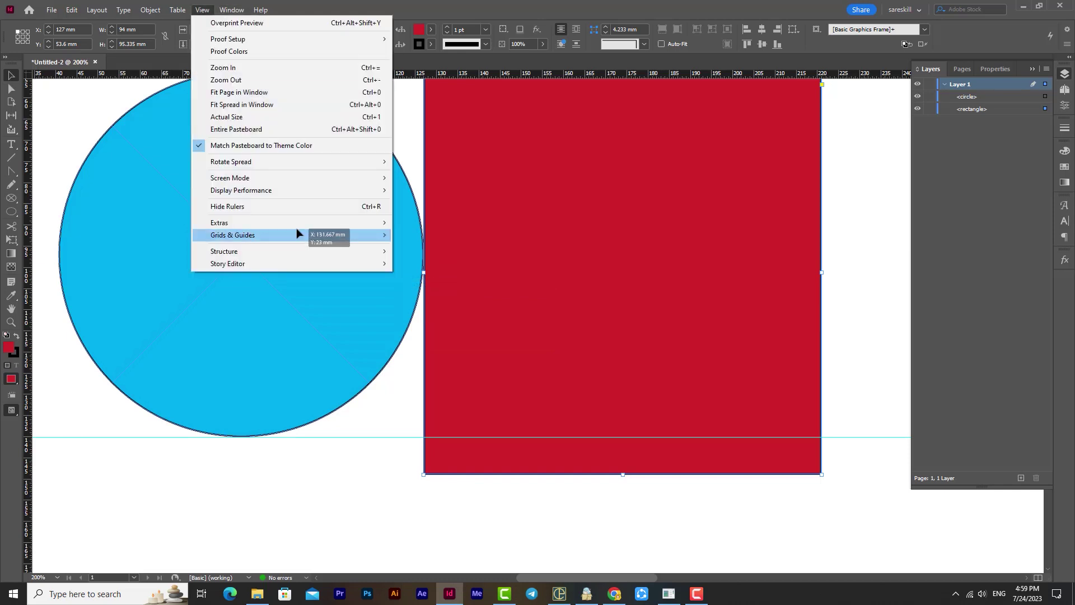
pyautogui.click(520, 262)
# Move the red square away from the circle to X 139.2 mm and Y 58.6 mm, and turn off Smart Guides
pyautogui.moveTo(520, 262); pyautogui.dragTo(575, 284)
pyautogui.hotkey('ctrl', '-')
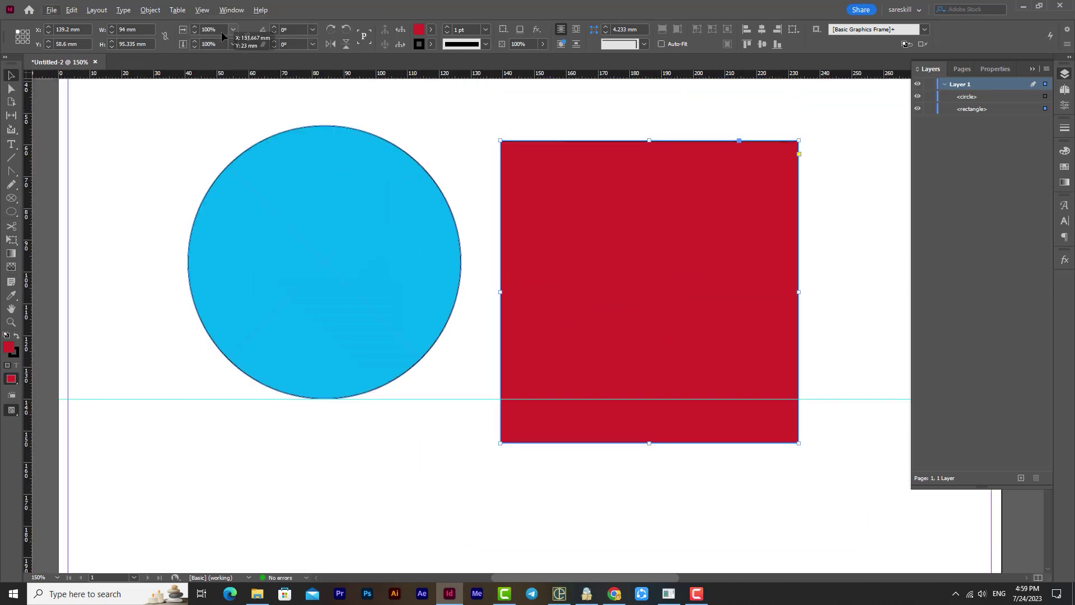
pyautogui.click(202, 10)
pyautogui.click(453, 285)
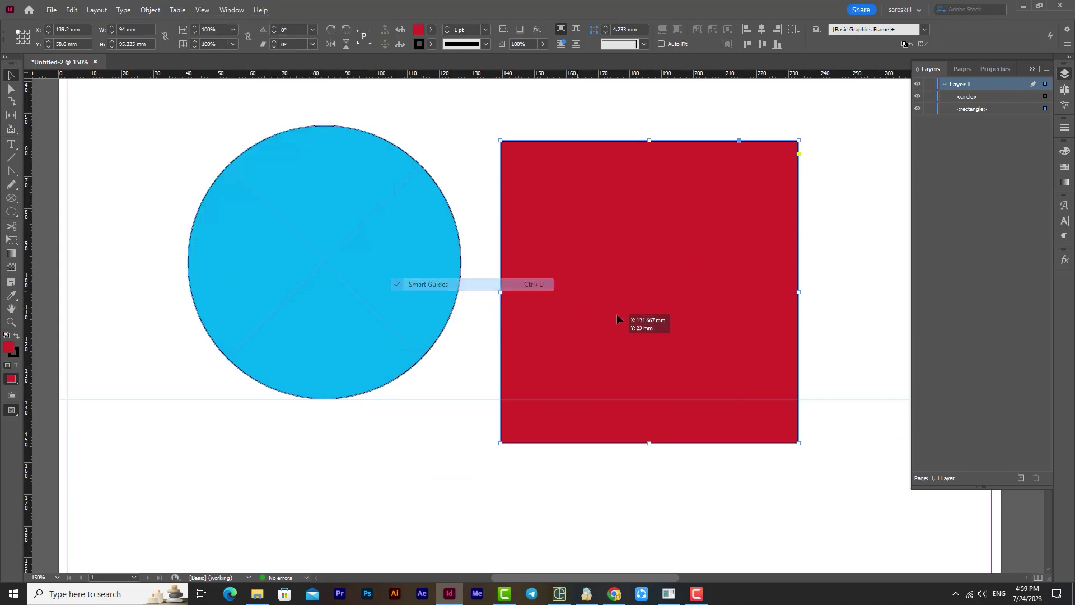
# Delete the horizontal guide along the circle's bottom edge and reposition the red square beside the circle
pyautogui.click(846, 435)
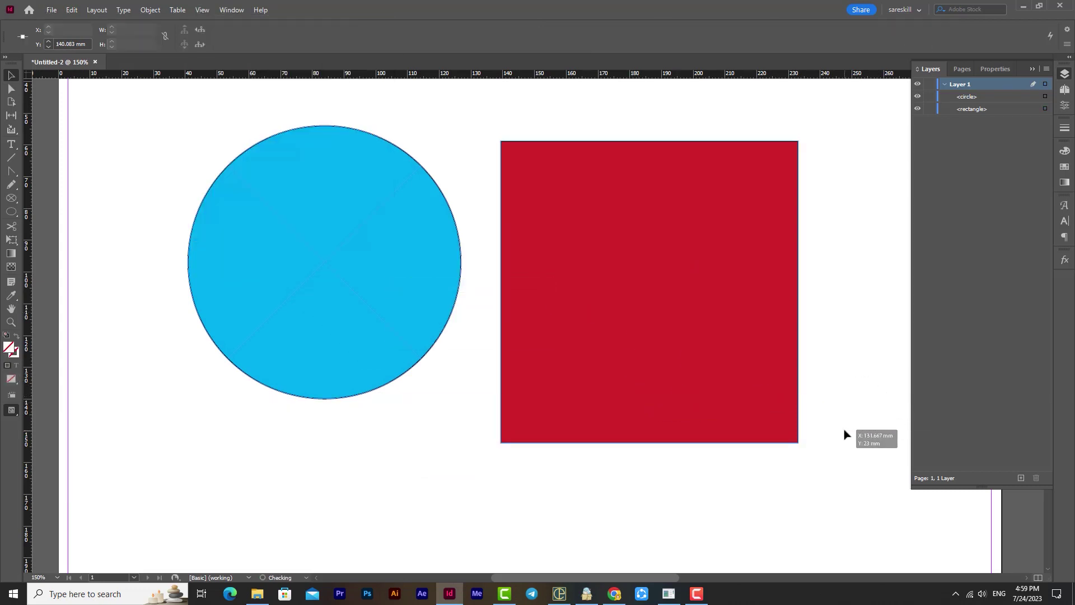
pyautogui.click(593, 358)
pyautogui.hotkey('ctrl', '-')
pyautogui.moveTo(622, 354); pyautogui.dragTo(605, 278)
pyautogui.hotkey('ctrl', '-')
pyautogui.moveTo(550, 325)
pyautogui.mouseDown()
pyautogui.moveTo(665, 342)
pyautogui.moveTo(578, 303)
pyautogui.moveTo(442, 305)
pyautogui.moveTo(433, 359)
pyautogui.moveTo(593, 350)
pyautogui.moveTo(412, 362)
pyautogui.moveTo(456, 360)
pyautogui.moveTo(616, 311)
pyautogui.moveTo(511, 429)
pyautogui.moveTo(519, 313)
pyautogui.moveTo(543, 317)
pyautogui.moveTo(497, 357)
pyautogui.moveTo(409, 355)
pyautogui.moveTo(725, 368)
pyautogui.moveTo(556, 343)
pyautogui.mouseUp()
# Place a horizontal guide along the circle's top and bring the red square's top edge to it, at X 129.6 mm and Y 53.365 mm
pyautogui.moveTo(528, 74); pyautogui.dragTo(406, 244)
pyautogui.moveTo(593, 287); pyautogui.dragTo(594, 297)
pyautogui.scroll(3, 487, 247)
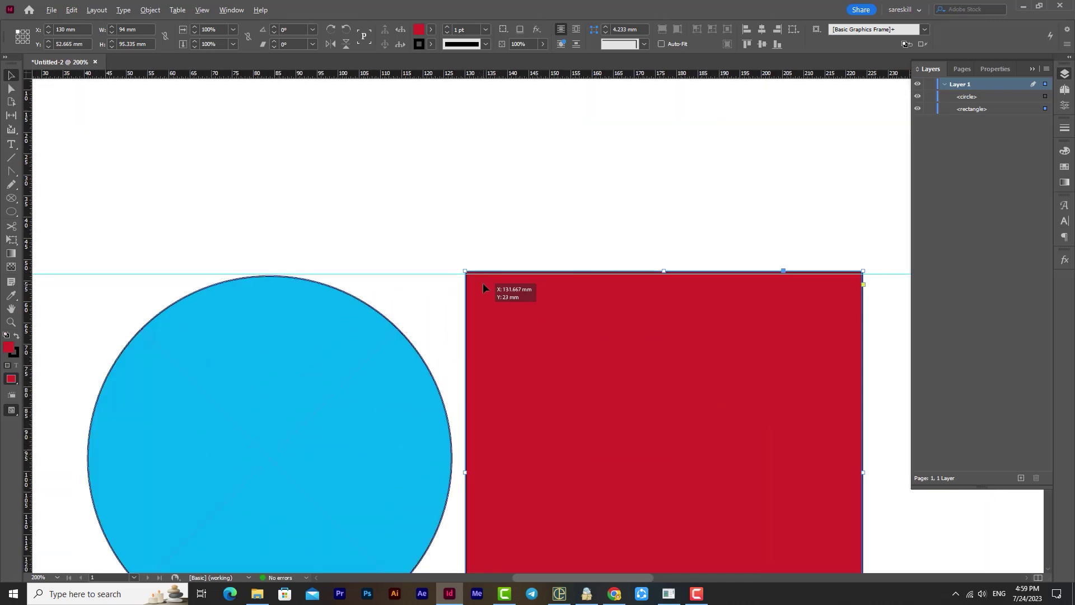
pyautogui.scroll(2, 483, 283)
pyautogui.moveTo(530, 311); pyautogui.dragTo(465, 425)
pyautogui.scroll(2, 469, 257)
pyautogui.scroll(1, 469, 274)
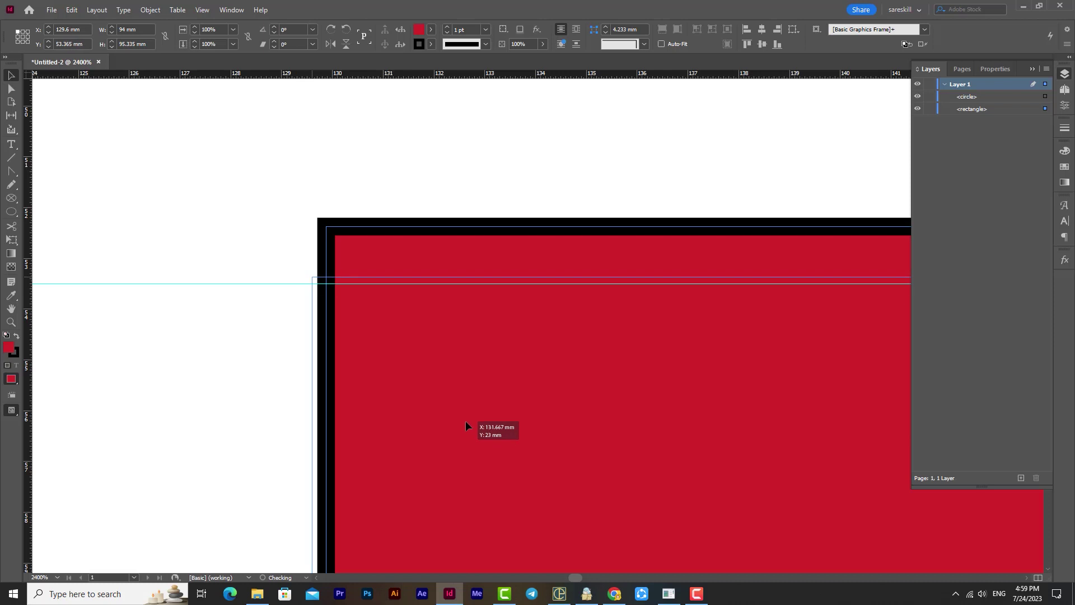
# Remove the red square's stroke and nudge the square to X 129.72 mm and Y 53.42 mm
pyautogui.click(431, 44)
pyautogui.click(342, 79)
pyautogui.moveTo(438, 428); pyautogui.dragTo(435, 408)
# Turn on both Snap to Guides and Smart Guides for the document
pyautogui.click(202, 10)
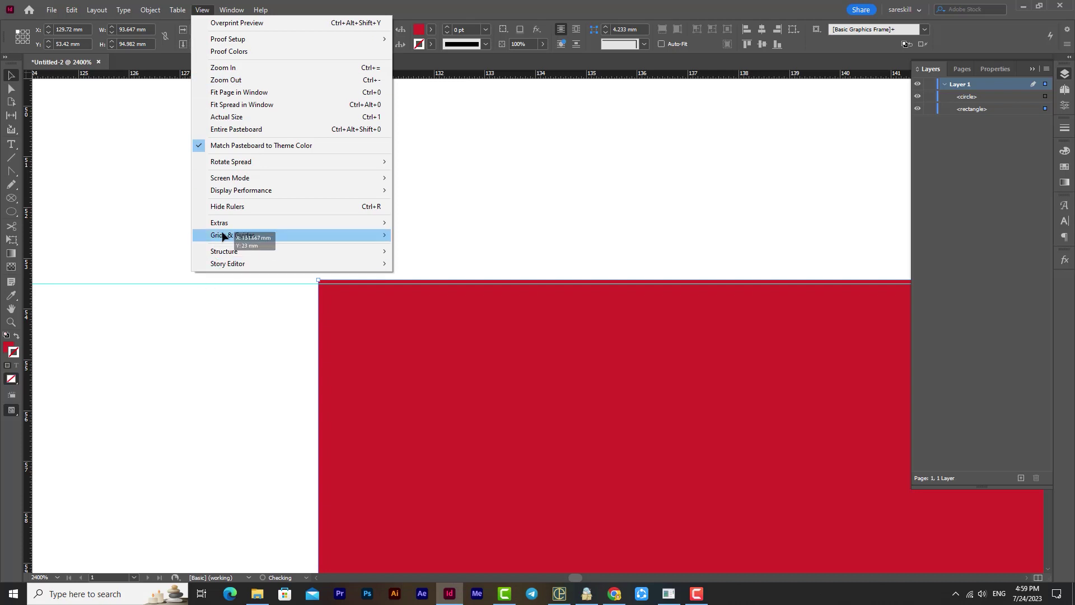
pyautogui.moveTo(244, 240)
pyautogui.click(431, 272)
pyautogui.click(202, 10)
pyautogui.moveTo(372, 235)
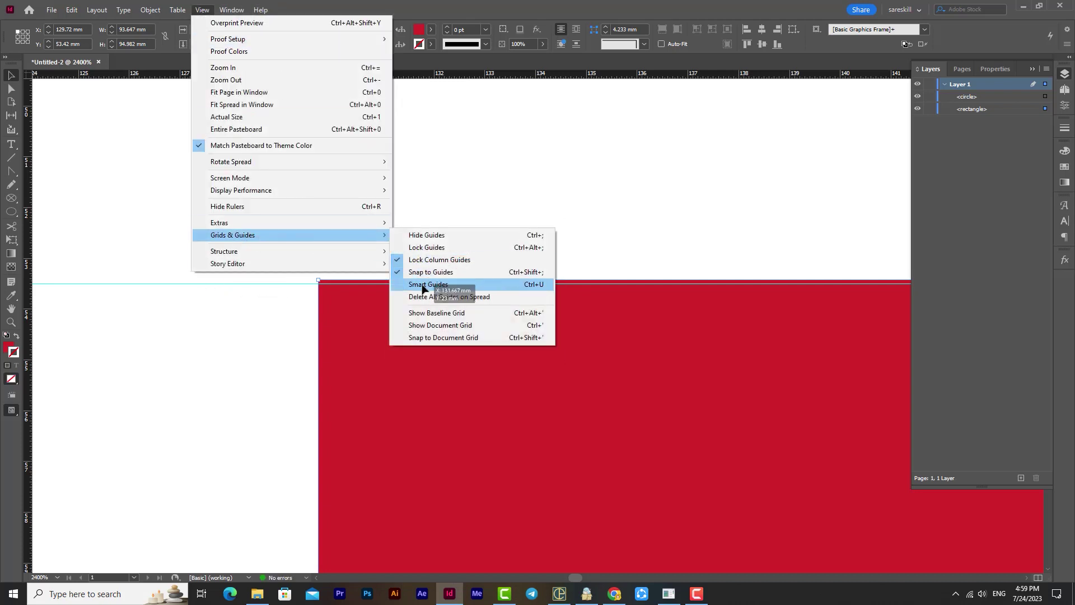
pyautogui.click(428, 283)
# Snap the red square's top edge to the horizontal guide at Y 53.5 mm and view the page at actual size
pyautogui.moveTo(392, 348)
pyautogui.mouseDown()
pyautogui.moveTo(392, 370)
pyautogui.moveTo(394, 344)
pyautogui.moveTo(386, 358)
pyautogui.mouseUp()
pyautogui.hotkey('ctrl', '1')
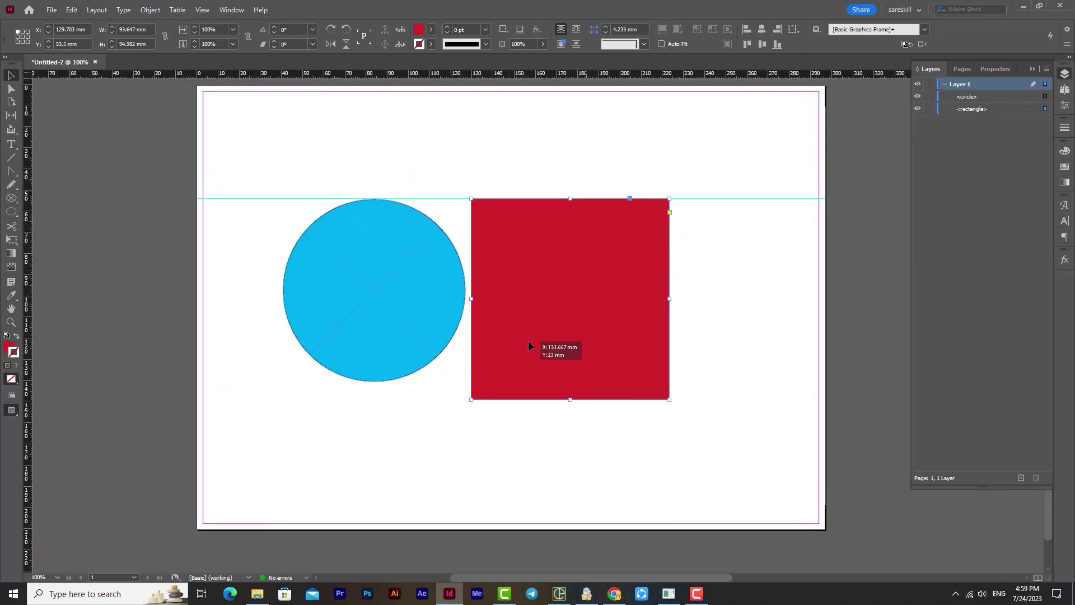
# Delete all guides on the spread and deselect the red square
pyautogui.click(202, 10)
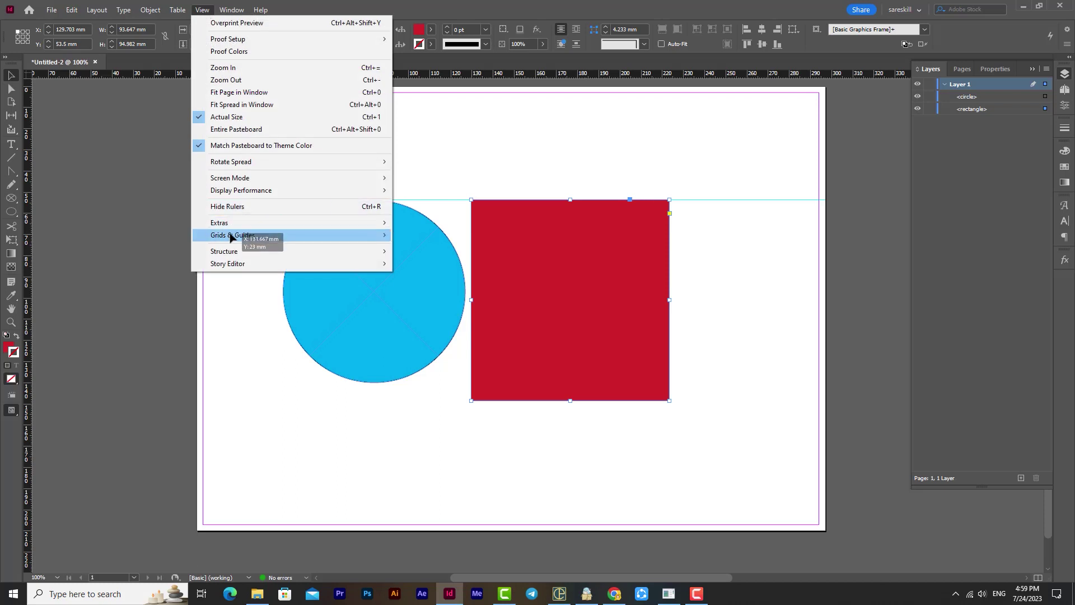
pyautogui.moveTo(231, 238)
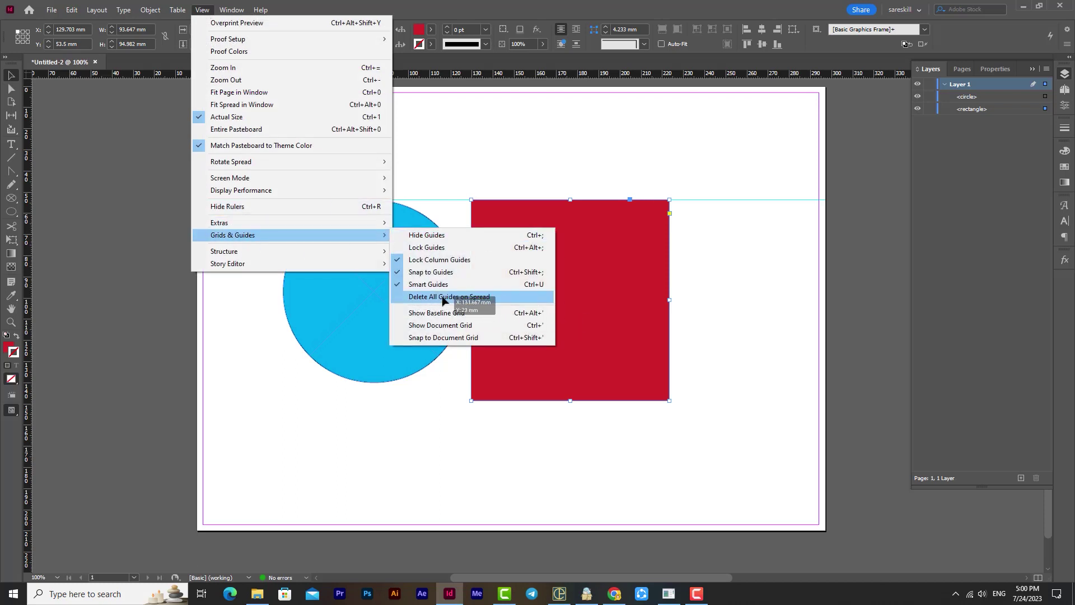
pyautogui.click(484, 298)
pyautogui.click(266, 170)
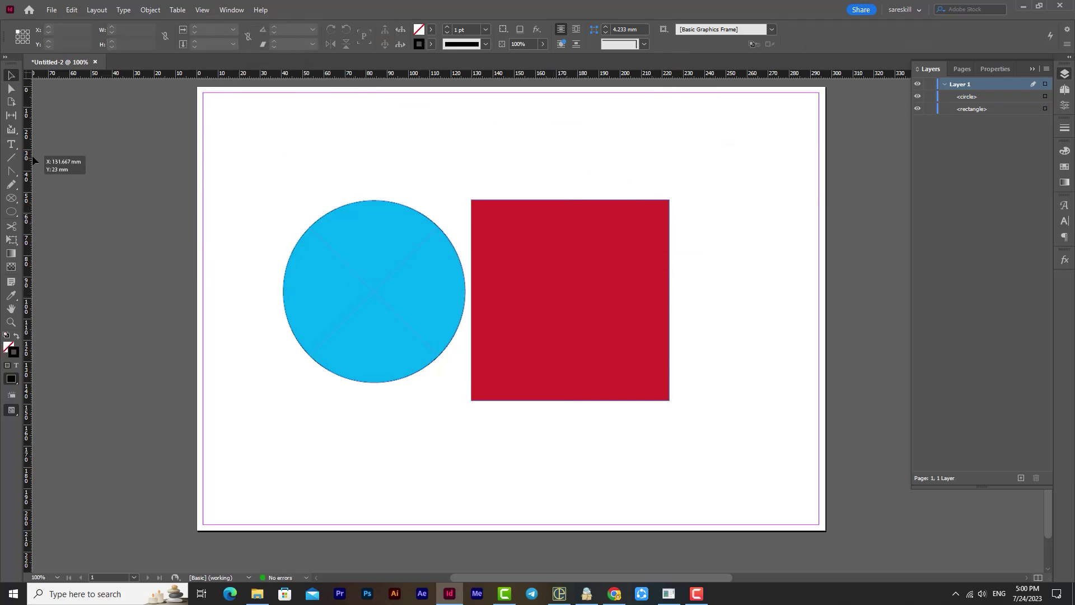
# Add three vertical guides across the circle and square, plus horizontal guides above and below the shapes, the lowest at Y 171 mm
pyautogui.moveTo(33, 160); pyautogui.dragTo(304, 168)
pyautogui.moveTo(28, 163); pyautogui.dragTo(511, 179)
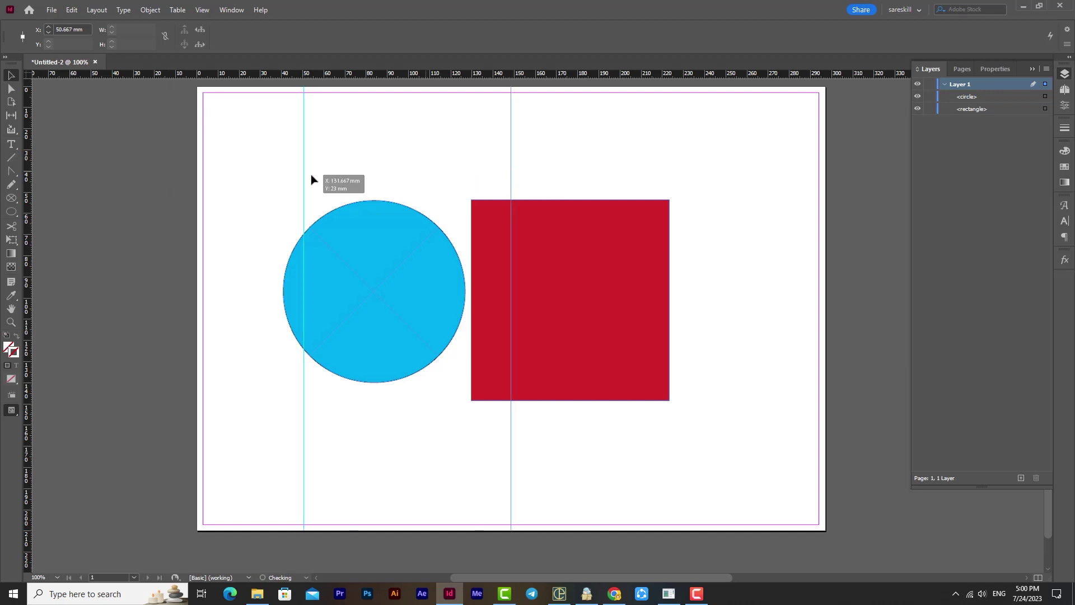
pyautogui.moveTo(374, 76); pyautogui.dragTo(381, 149)
pyautogui.moveTo(28, 183); pyautogui.dragTo(629, 145)
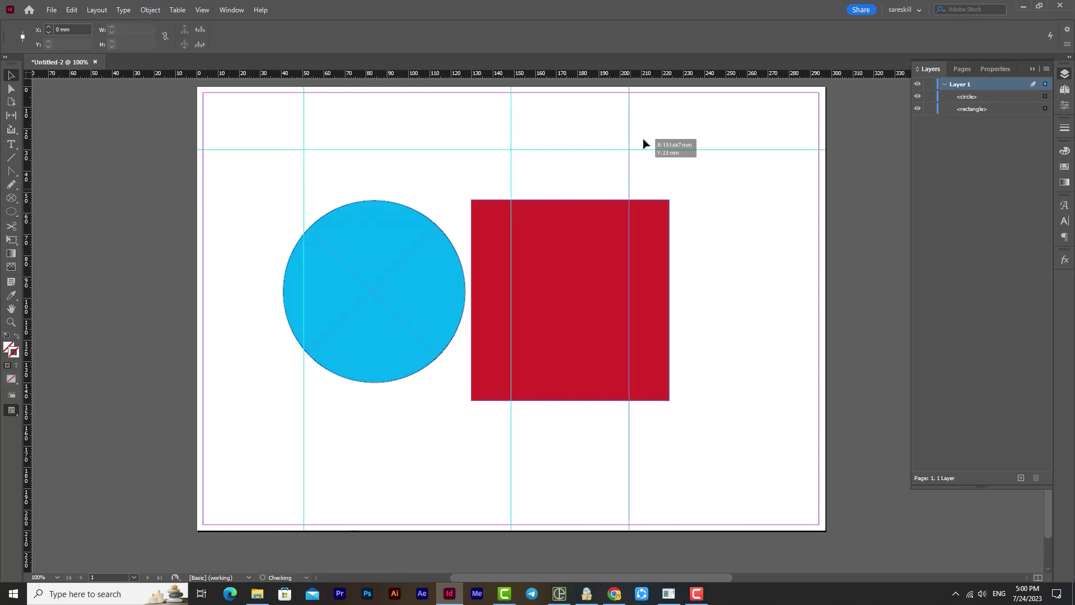
pyautogui.moveTo(652, 73); pyautogui.dragTo(666, 448)
# Add another horizontal guide just above the circle and square, at Y 48 mm
pyautogui.click(202, 10)
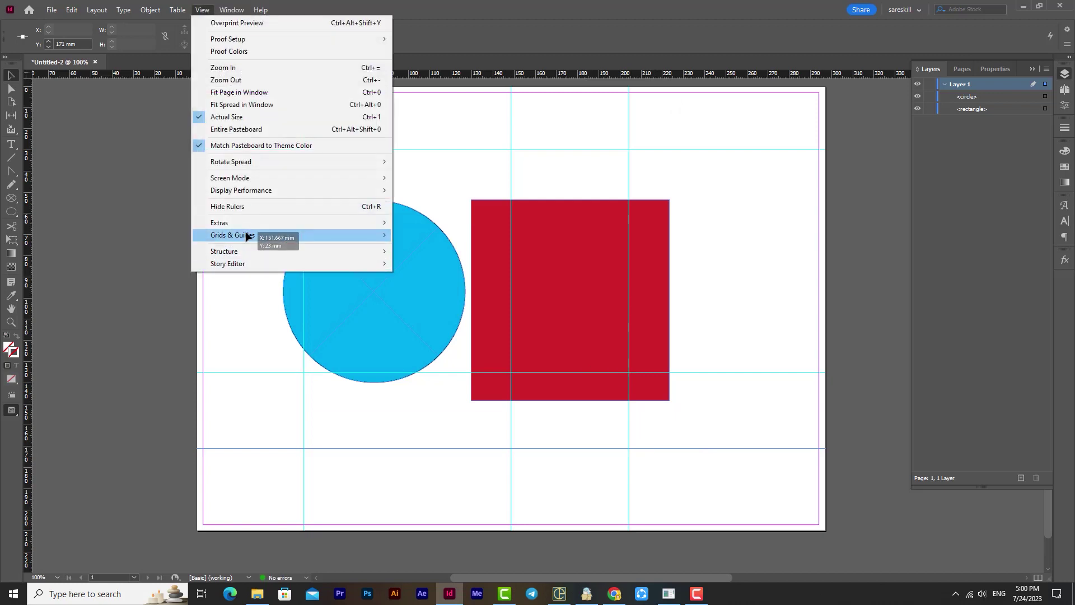
pyautogui.moveTo(246, 237)
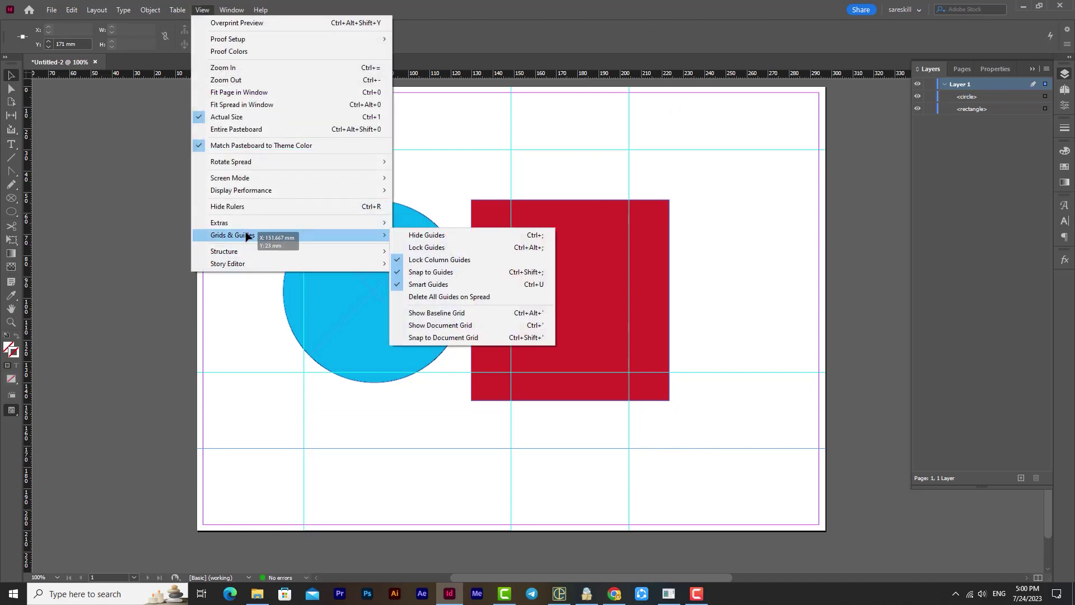
pyautogui.click(471, 241)
pyautogui.moveTo(327, 79); pyautogui.dragTo(346, 196)
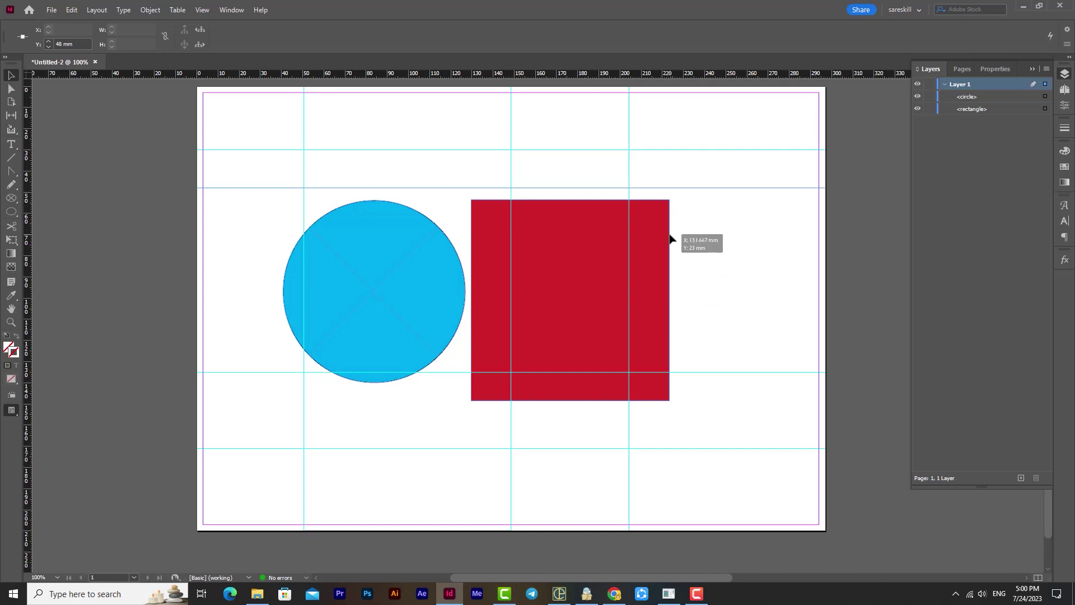
# Delete the horizontal guide at Y 30 mm and the vertical guides, and undo both deletions
pyautogui.click(722, 150)
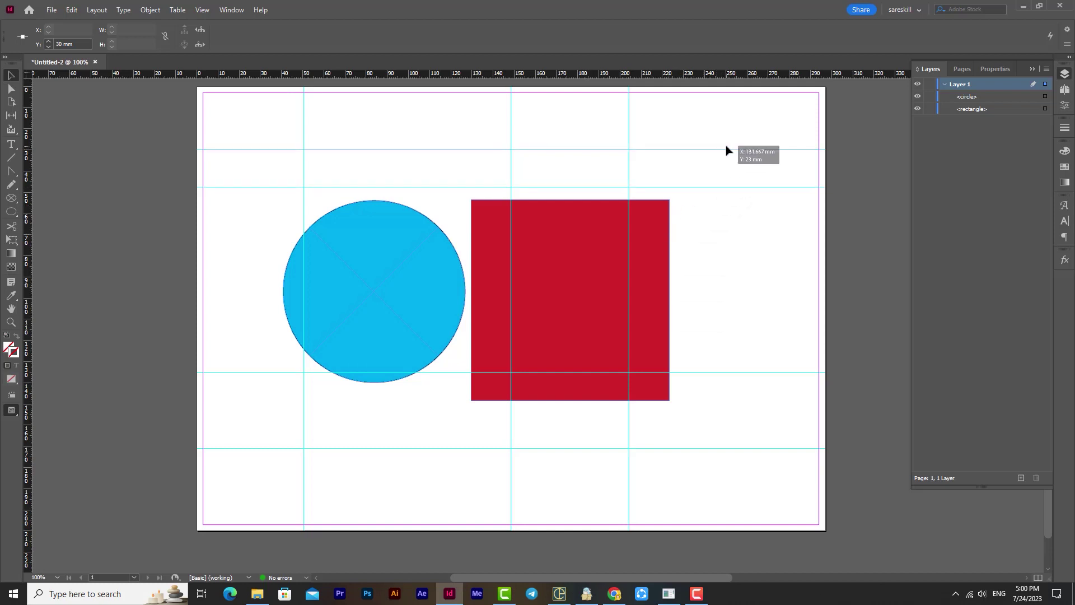
pyautogui.press('Delete')
pyautogui.moveTo(740, 125); pyautogui.dragTo(259, 169)
pyautogui.press('Delete')
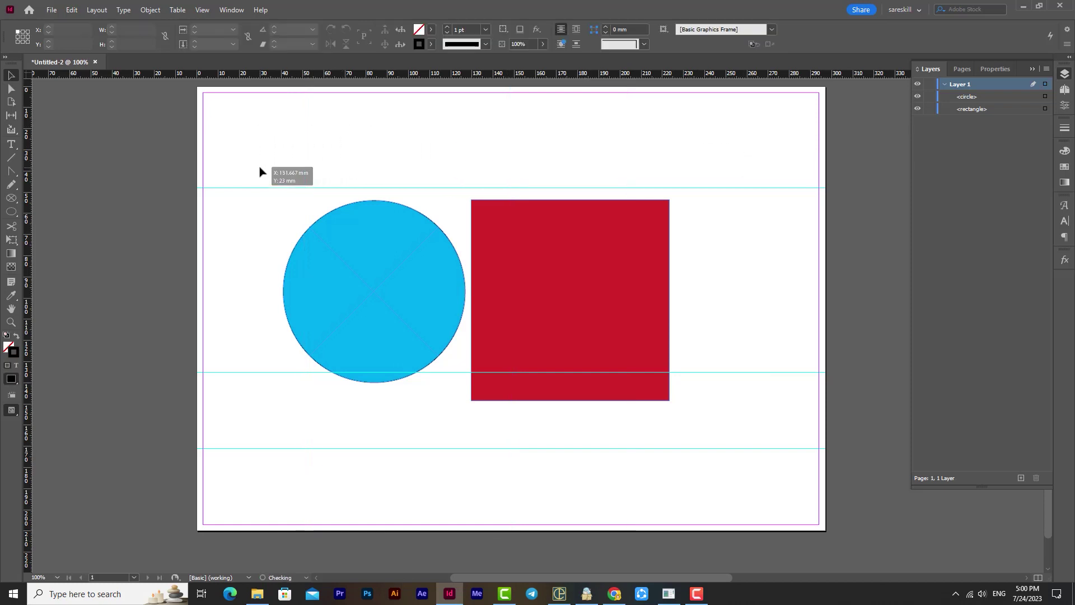
pyautogui.hotkey('ctrl', 'z')
pyautogui.hotkey('ctrl', 'z')
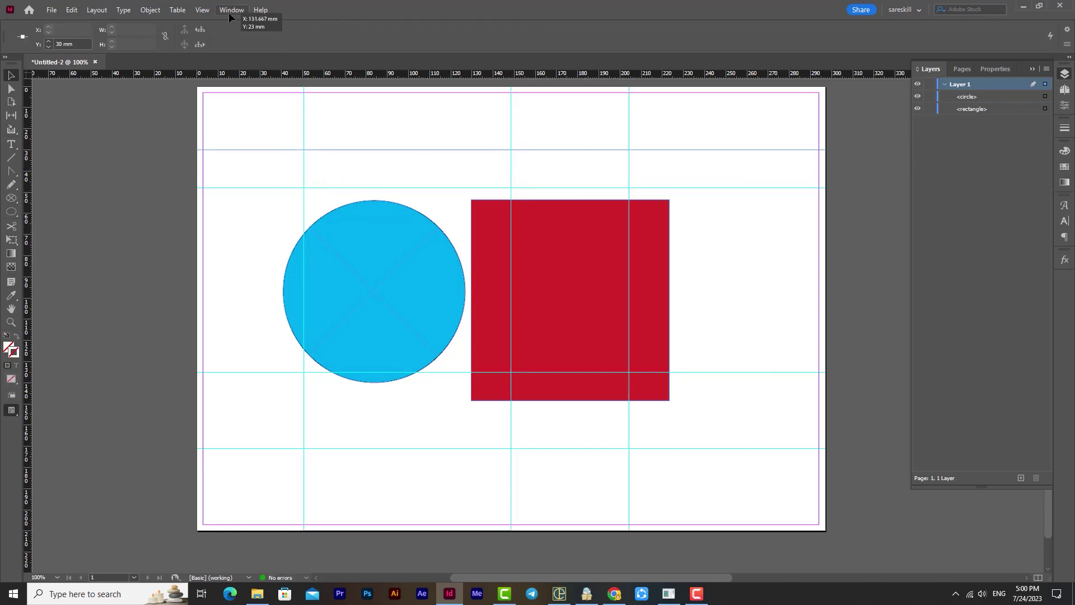
# Clear every guide from the spread at once with Delete All Guides on Spread
pyautogui.click(202, 10)
pyautogui.moveTo(216, 236)
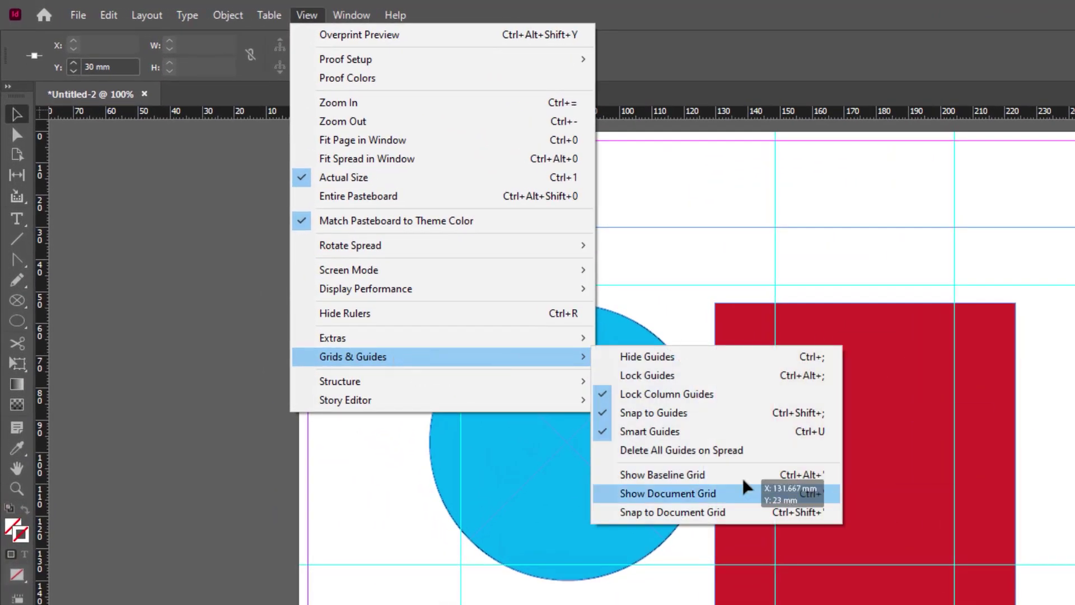
pyautogui.click(768, 452)
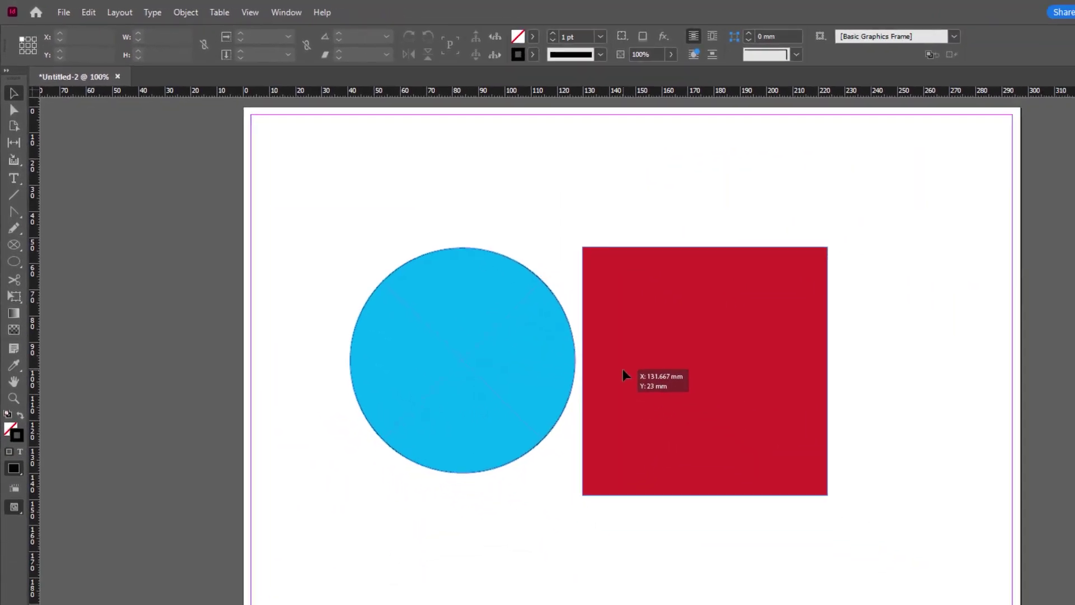
# Move the blue circle off the page onto the pasteboard, at X -102 mm and Y 37.333 mm
pyautogui.moveTo(498, 345); pyautogui.dragTo(140, 307)
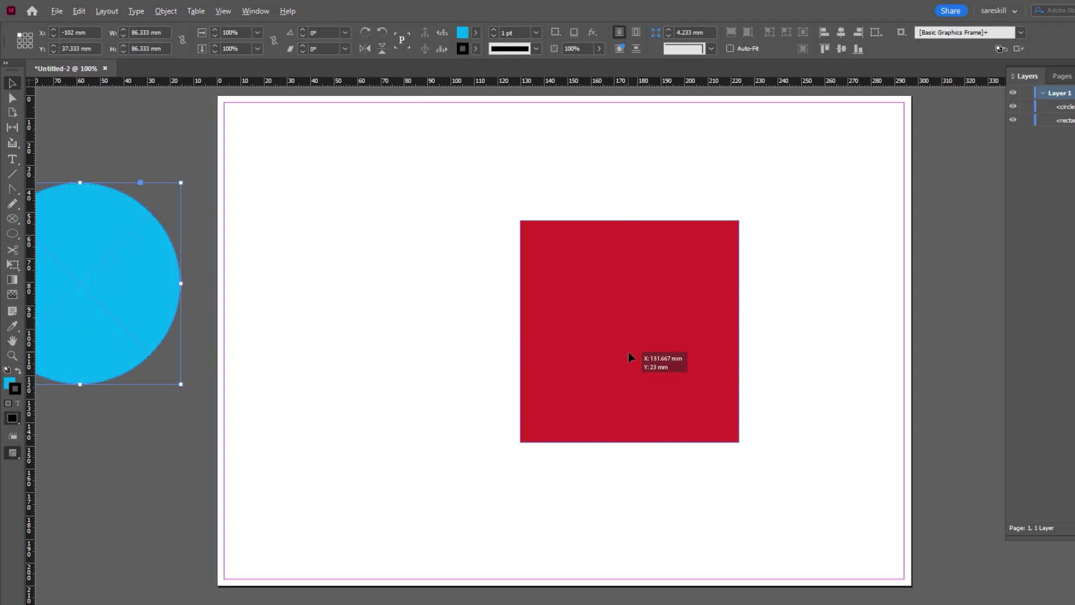
pyautogui.hotkey('ctrl', '-')
# Centre the red square horizontally on the page using the smart guide, at X 101.676 mm and Y 43.5 mm
pyautogui.moveTo(637, 358); pyautogui.dragTo(598, 361)
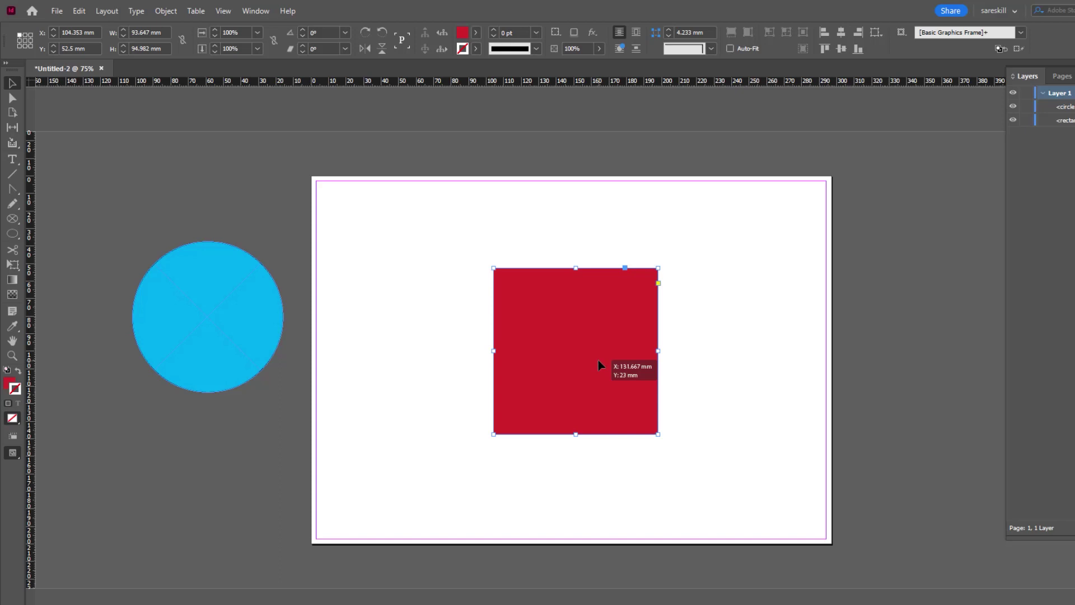
pyautogui.moveTo(598, 361); pyautogui.dragTo(575, 366)
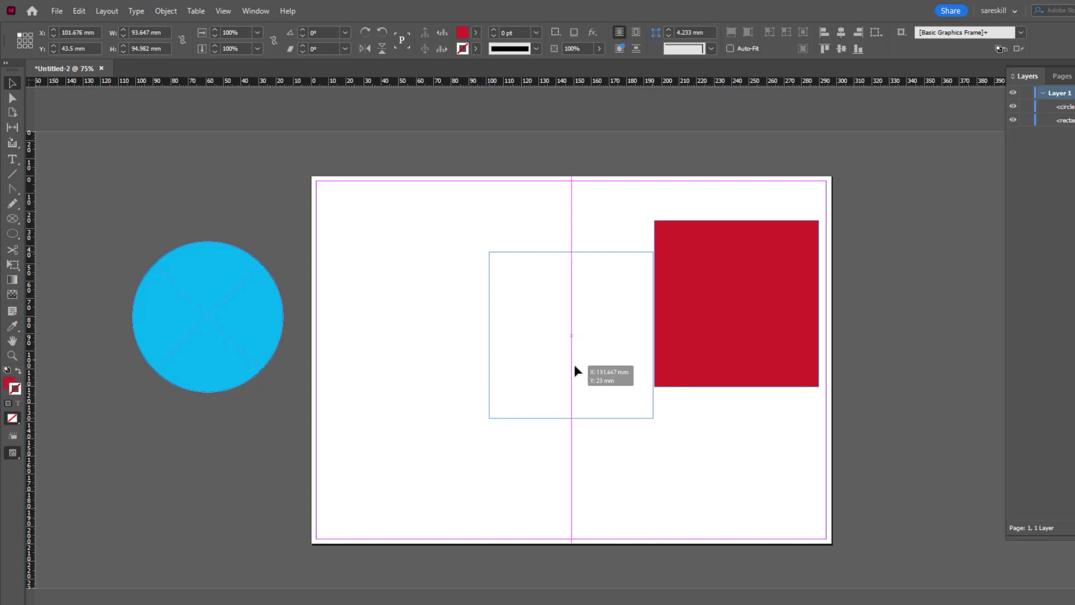
pyautogui.moveTo(575, 368); pyautogui.dragTo(576, 366)
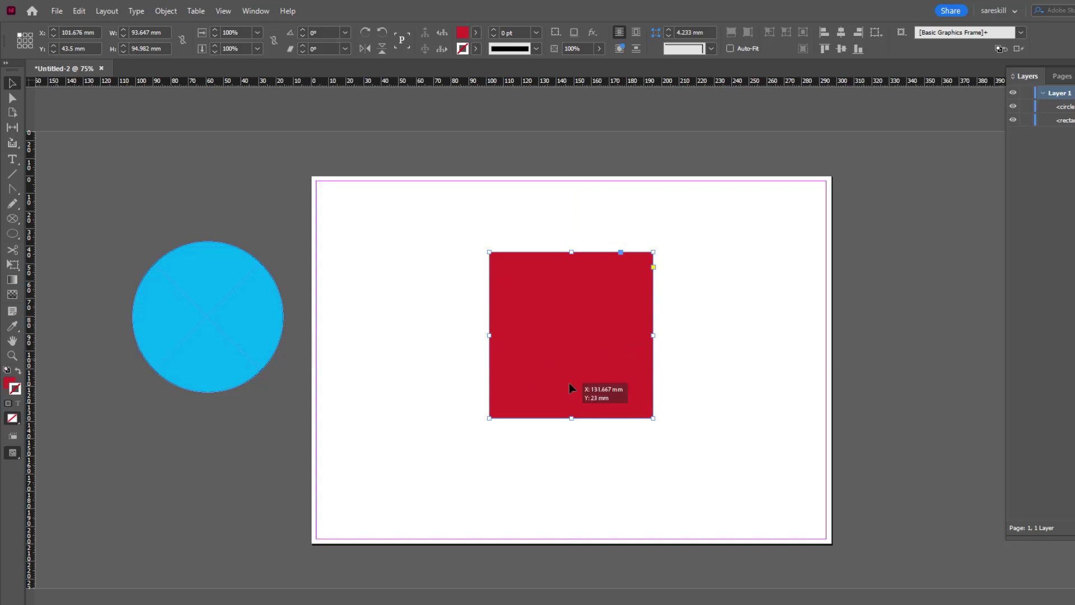
# Centre the red square vertically on the page using the smart guides, at Y 57.509 mm
pyautogui.moveTo(570, 348); pyautogui.dragTo(569, 372)
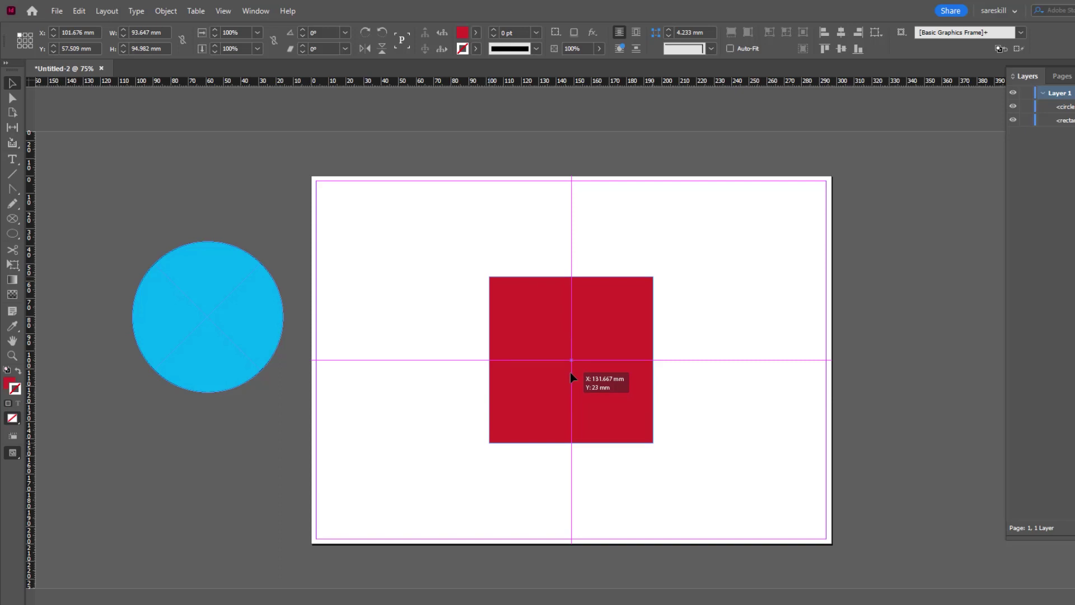
pyautogui.moveTo(570, 372); pyautogui.dragTo(592, 349)
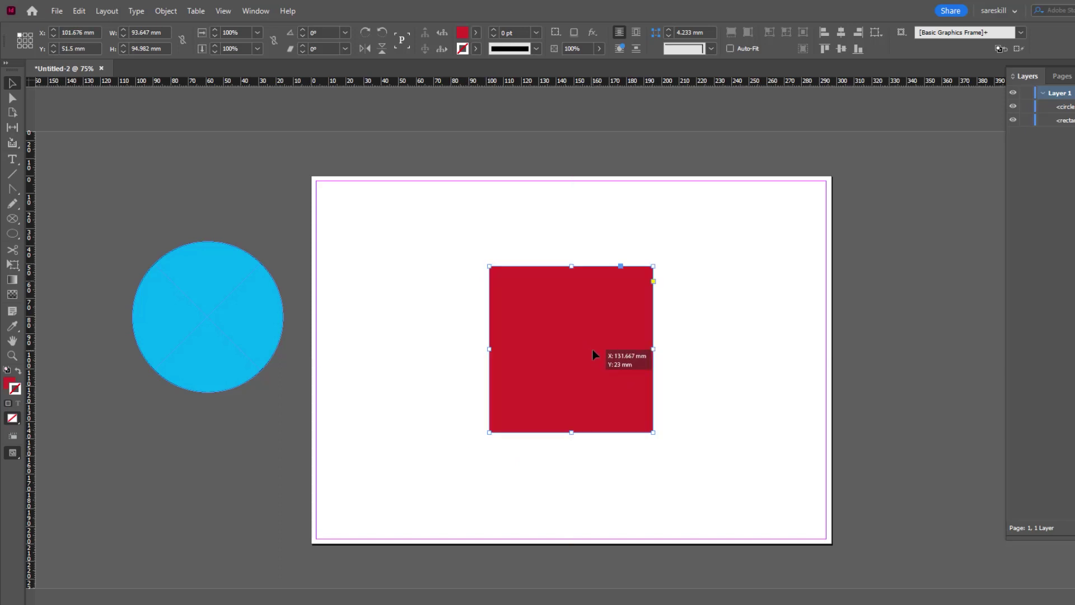
pyautogui.moveTo(593, 349); pyautogui.dragTo(599, 395)
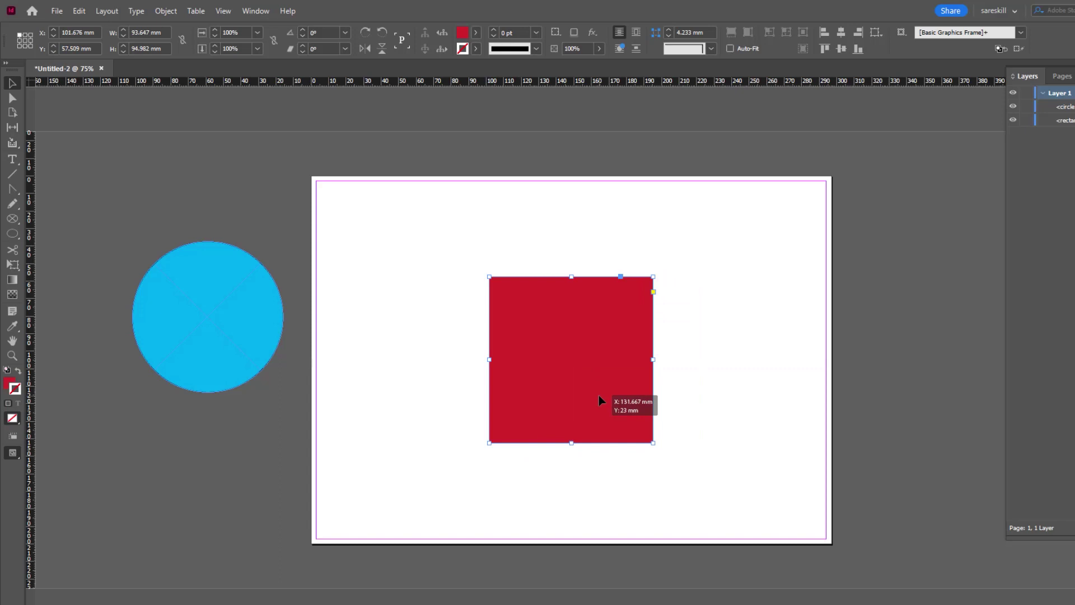
# Show the baseline grid on the page
pyautogui.click(258, 12)
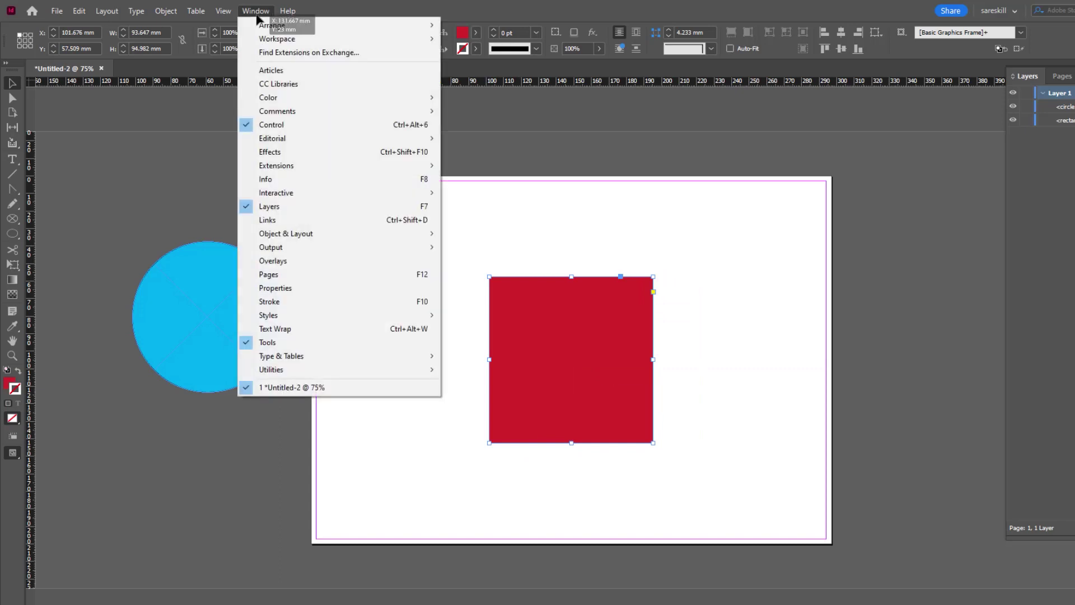
pyautogui.moveTo(224, 10)
pyautogui.moveTo(207, 262)
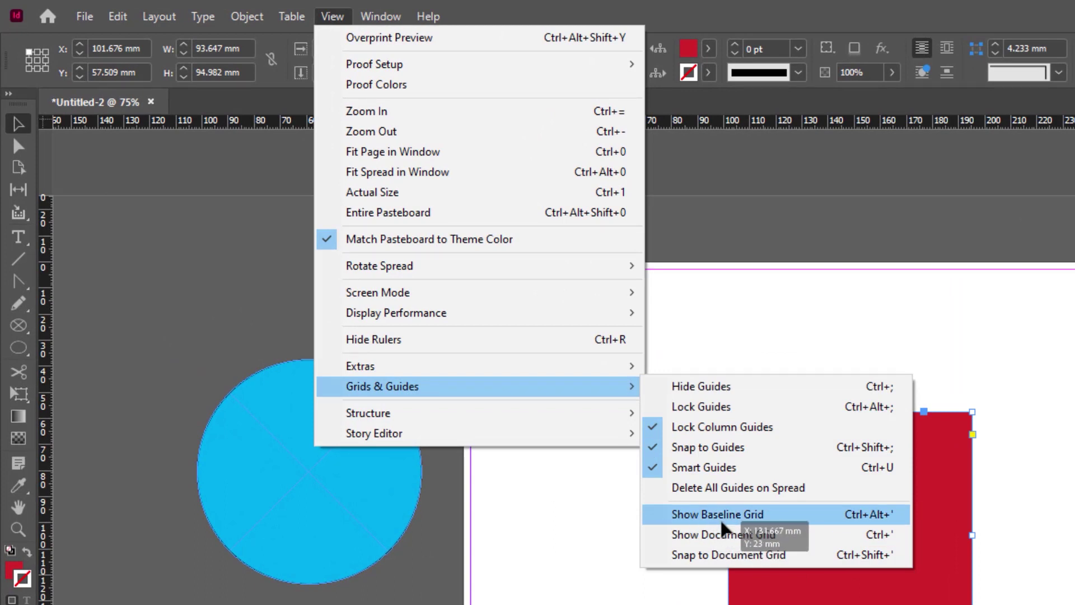
pyautogui.click(721, 524)
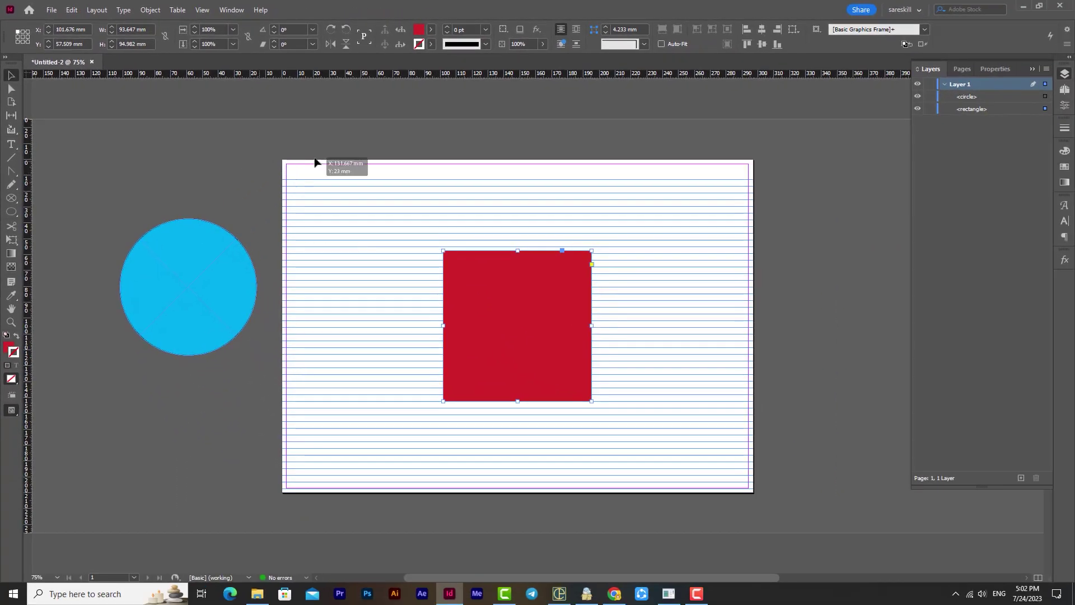
# Move the red square down along the baseline grid lines, to X 103.5 mm and Y 63.5 mm
pyautogui.keyDown('alt'); pyautogui.scroll(3, 526, 214); pyautogui.keyUp('alt')
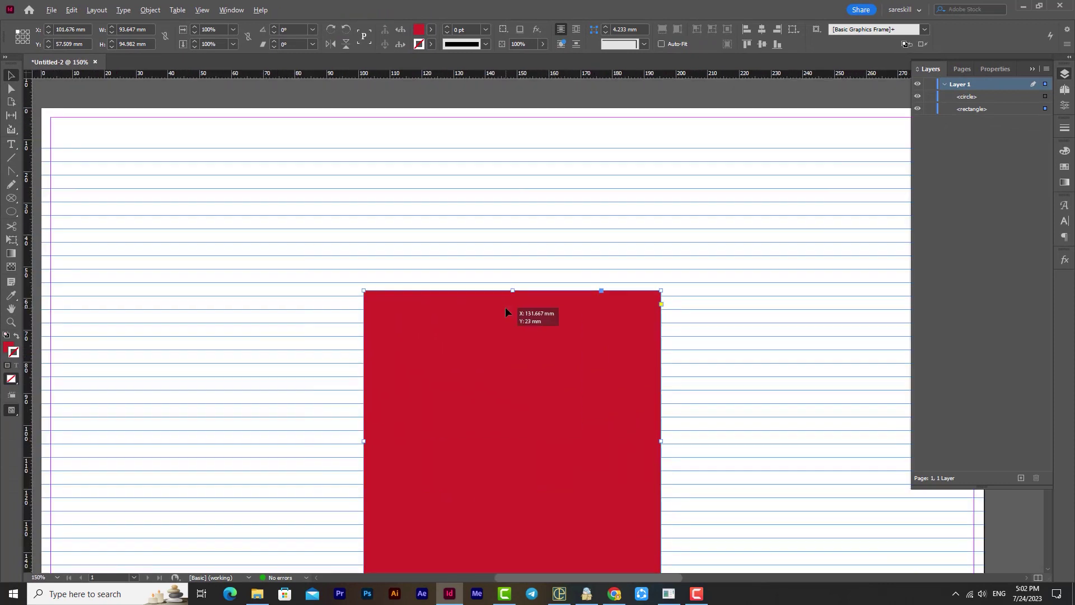
pyautogui.keyDown('alt'); pyautogui.scroll(2, 506, 307); pyautogui.keyUp('alt')
pyautogui.keyDown('alt'); pyautogui.scroll(-2, 463, 249); pyautogui.keyUp('alt')
pyautogui.moveTo(460, 288); pyautogui.dragTo(468, 278)
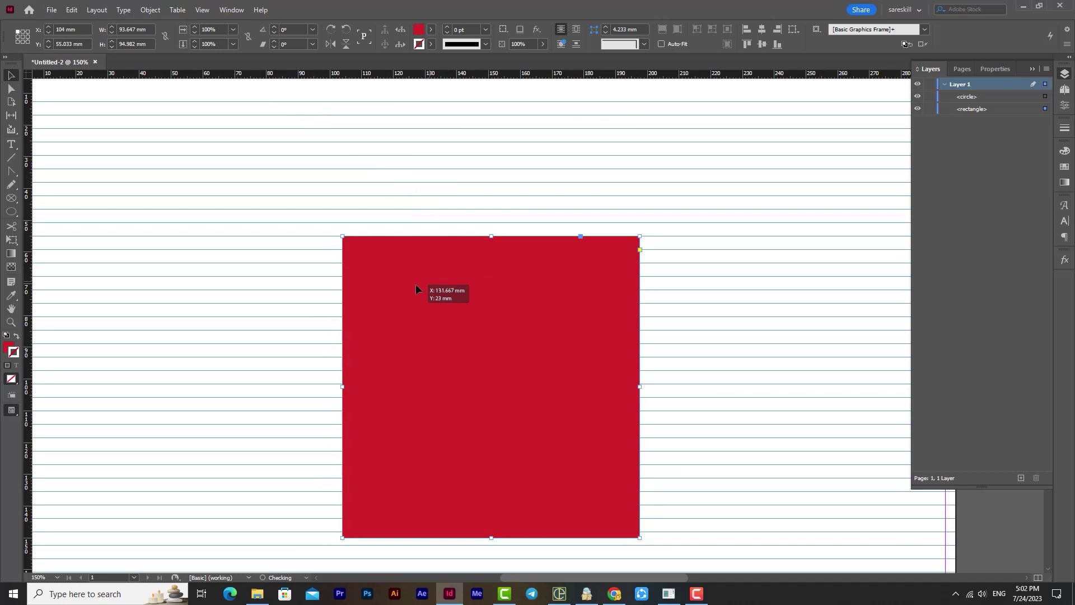
pyautogui.keyDown('alt'); pyautogui.scroll(2, 415, 285); pyautogui.keyUp('alt')
pyautogui.moveTo(344, 216); pyautogui.dragTo(344, 281)
pyautogui.keyDown('alt'); pyautogui.scroll(-3, 345, 280); pyautogui.keyUp('alt')
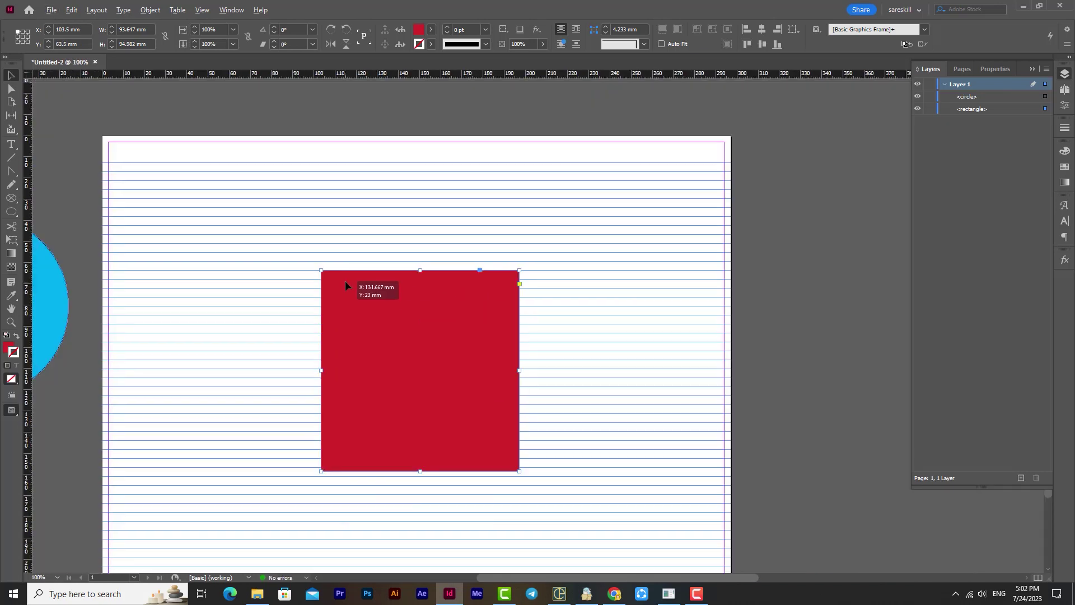
# Move the red square to the lower part of the page on the baseline grid, at X 100 mm and Y 108.218 mm
pyautogui.scroll(-3, 434, 342)
pyautogui.moveTo(452, 227); pyautogui.dragTo(475, 373)
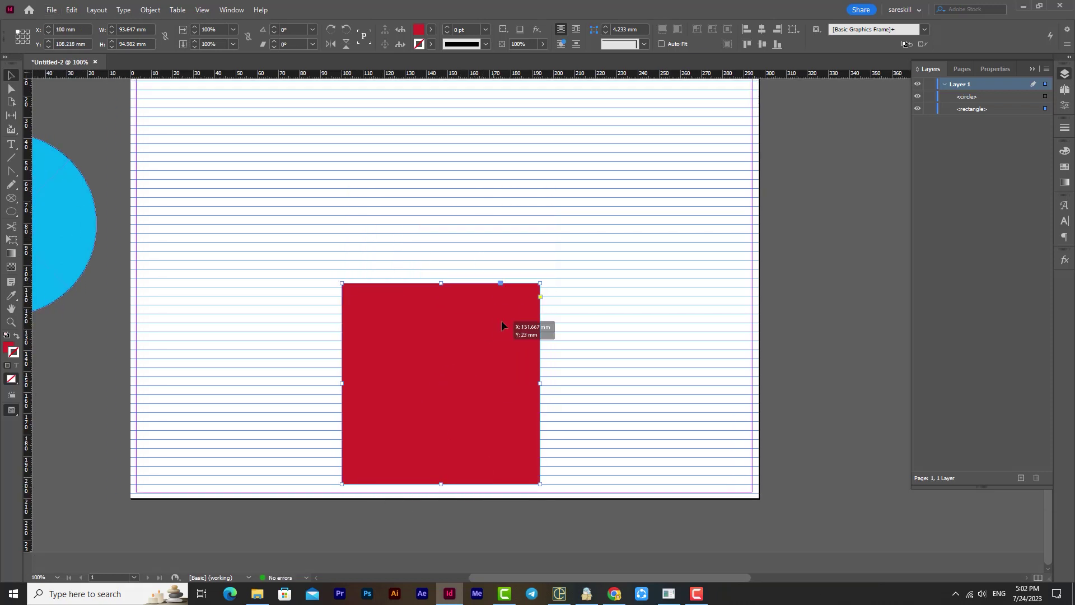
pyautogui.scroll(-1, 453, 289)
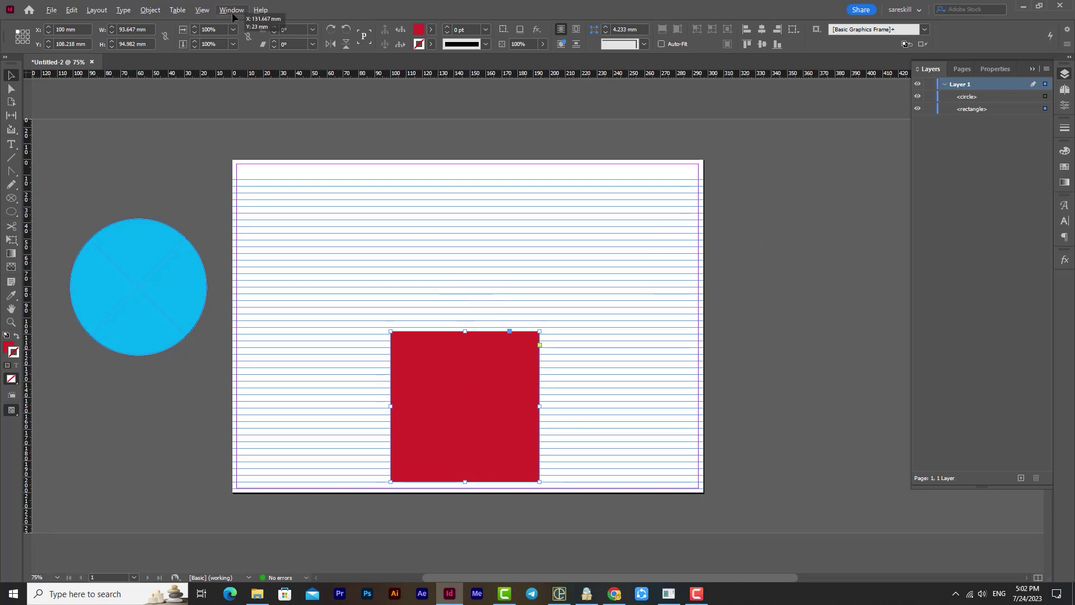
# Hide the baseline grid and show the document grid instead
pyautogui.click(202, 9)
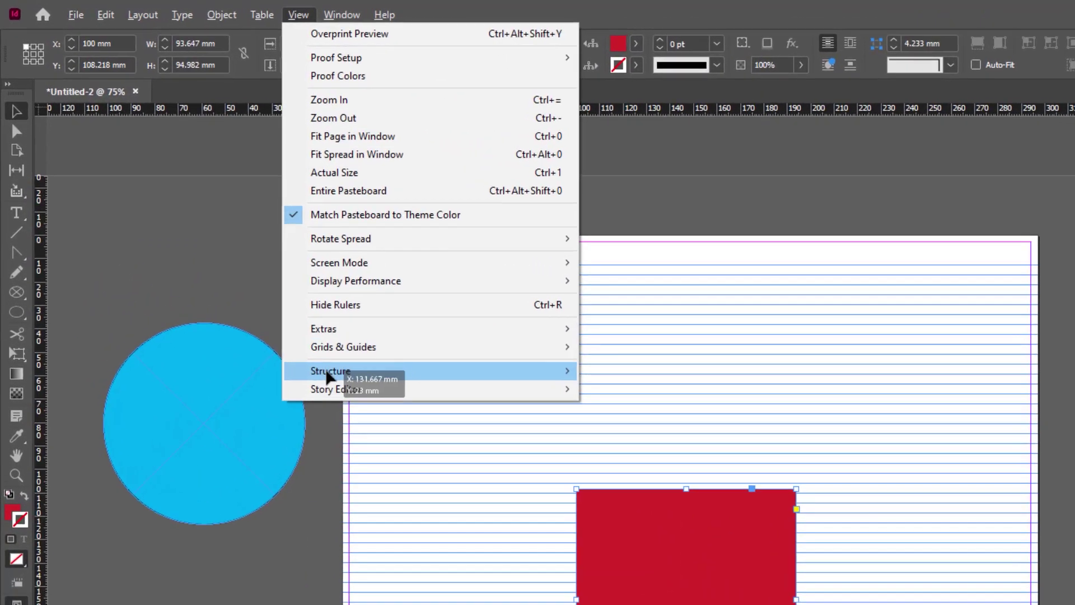
pyautogui.moveTo(496, 349)
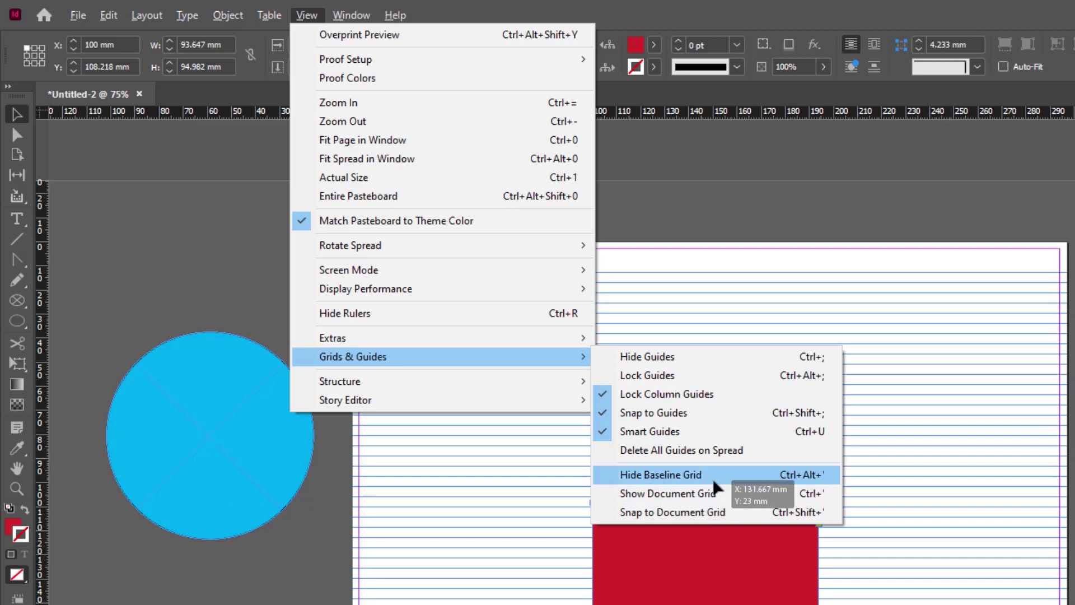
pyautogui.click(649, 480)
pyautogui.click(306, 15)
pyautogui.moveTo(569, 355)
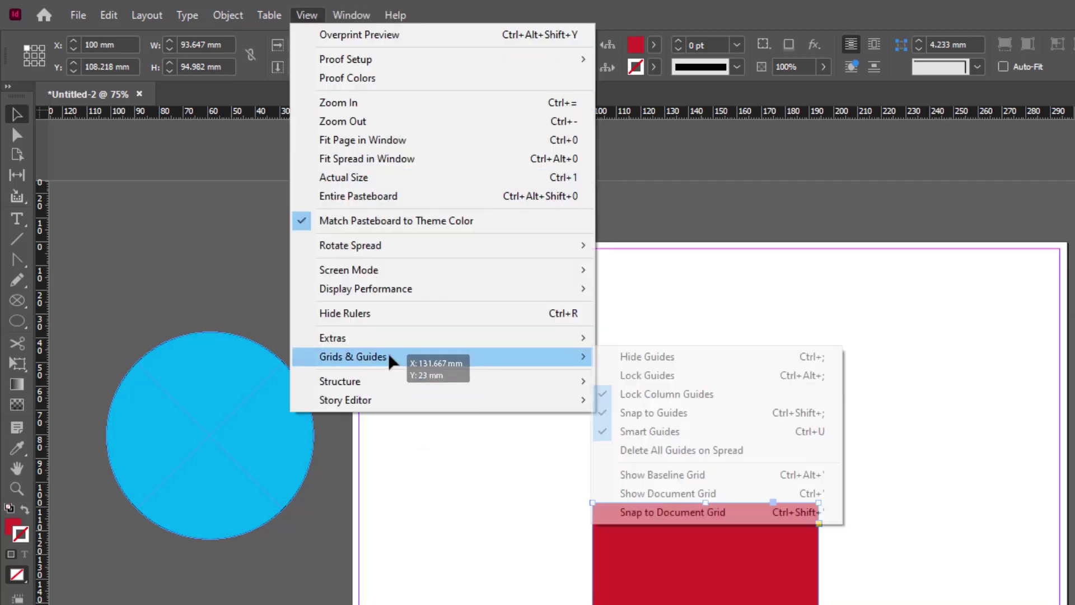
pyautogui.click(682, 490)
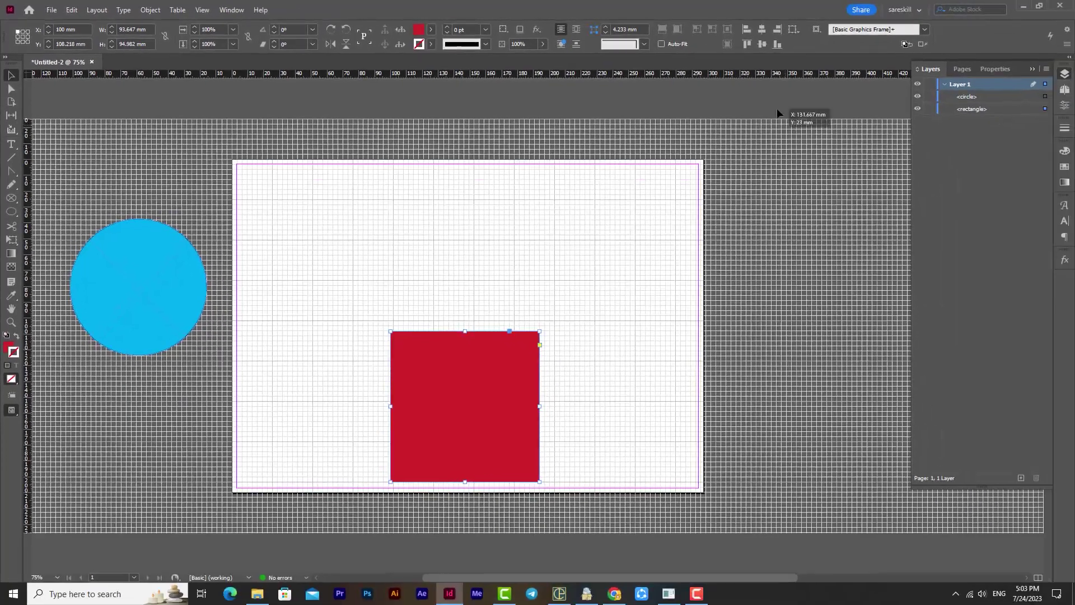
# Move the red square up over the document grid without grid snapping, to X 127.2 mm and Y 50.6 mm
pyautogui.scroll(4, 435, 305)
pyautogui.moveTo(445, 335); pyautogui.dragTo(533, 280)
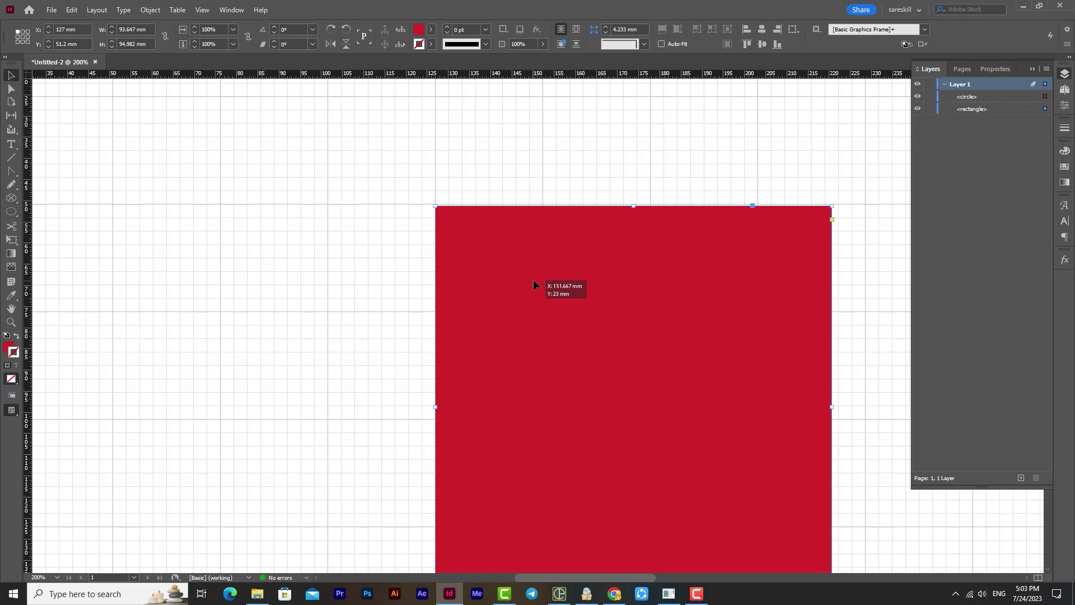
pyautogui.moveTo(533, 281)
pyautogui.mouseDown()
pyautogui.moveTo(556, 289)
pyautogui.moveTo(533, 284)
pyautogui.mouseUp()
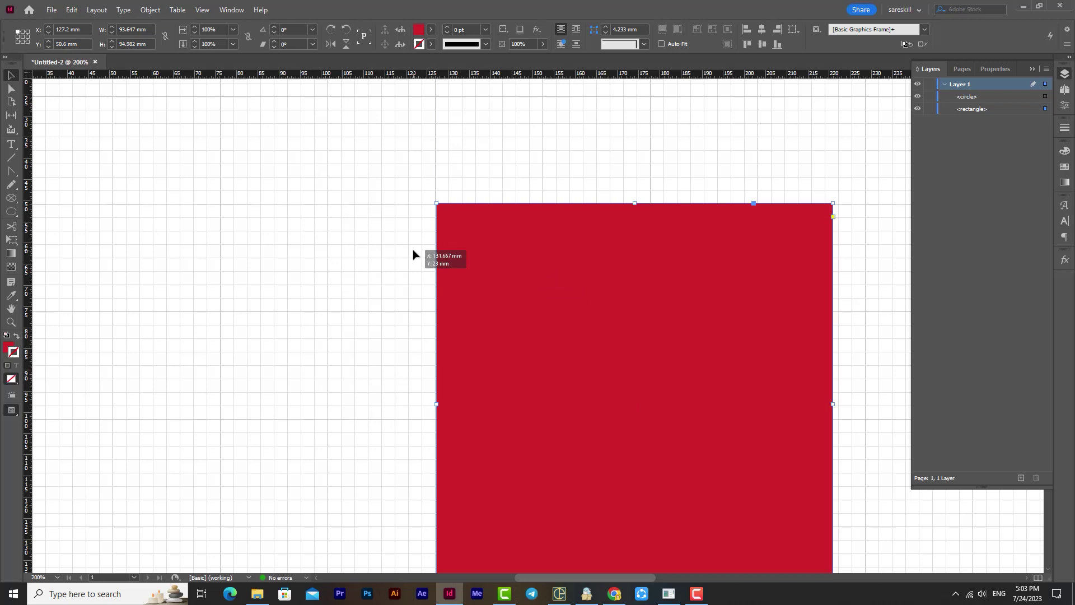
# Hide the document grid and enable Snap to Document Grid
pyautogui.click(199, 13)
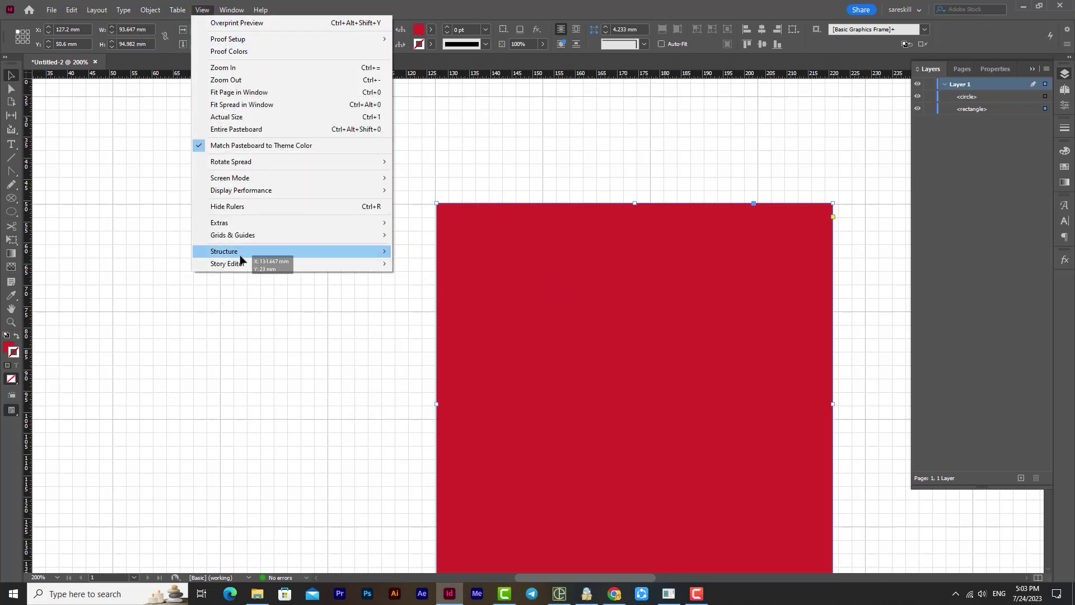
pyautogui.moveTo(246, 236)
pyautogui.click(442, 330)
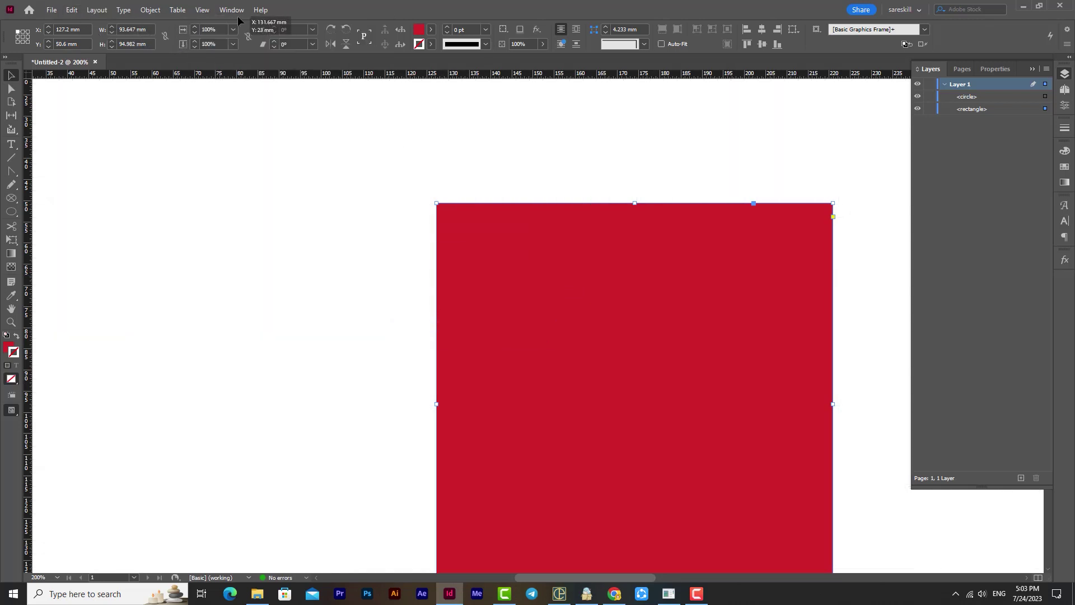
pyautogui.click(202, 10)
pyautogui.moveTo(249, 235)
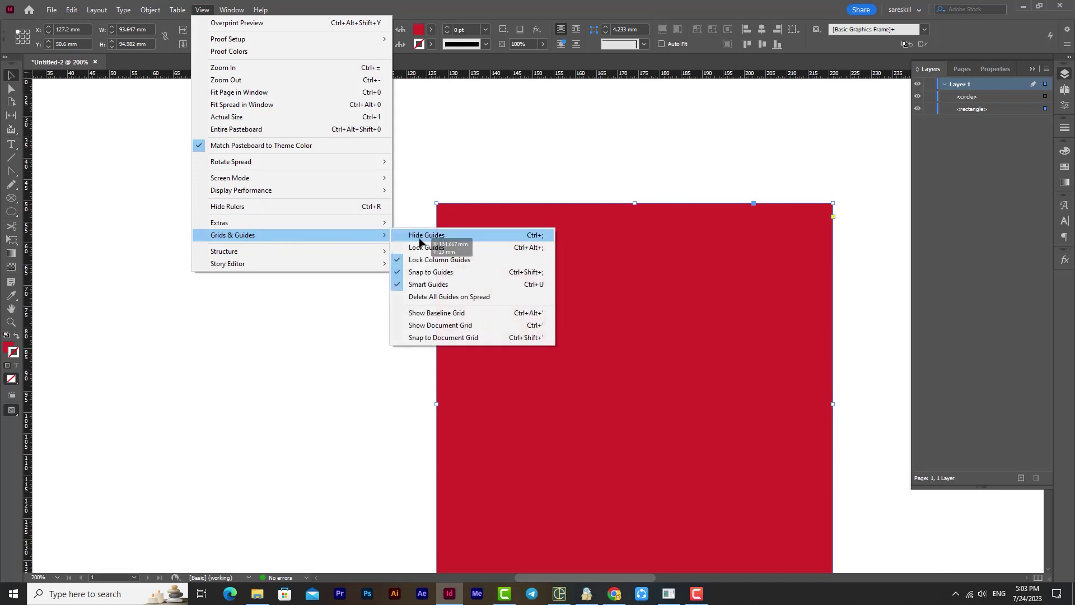
pyautogui.click(430, 339)
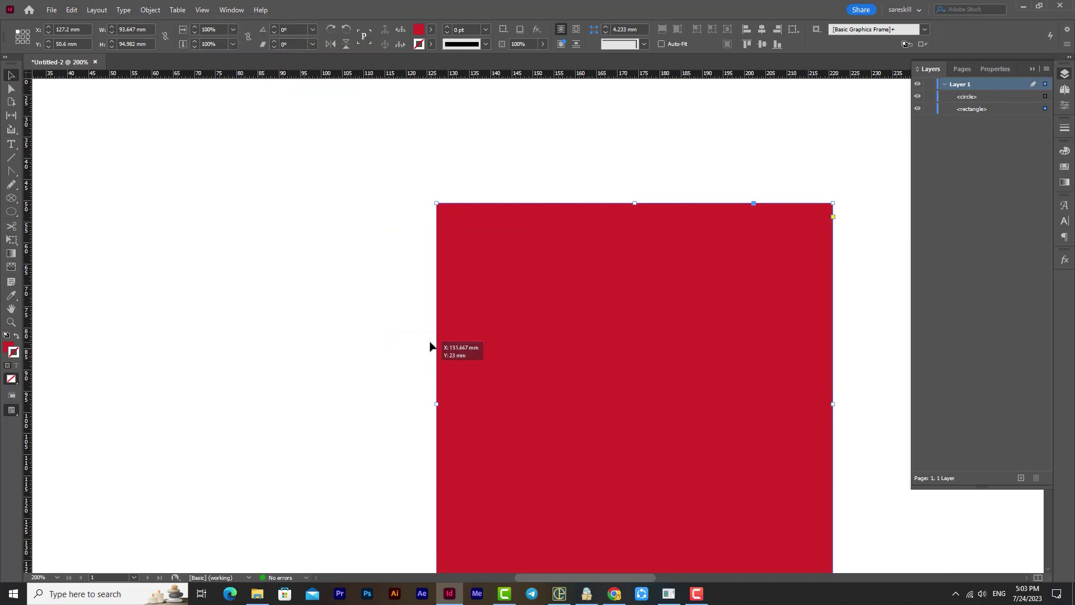
# Show the document grid again and snap the red square to it at X 101.6 mm and Y 50.8 mm
pyautogui.click(202, 10)
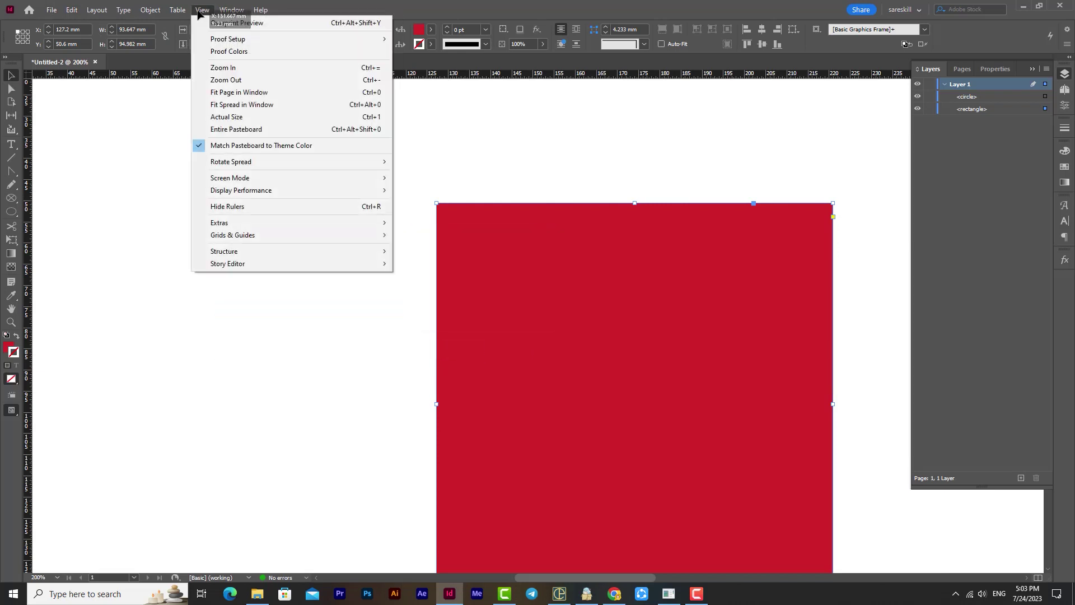
pyautogui.moveTo(263, 242)
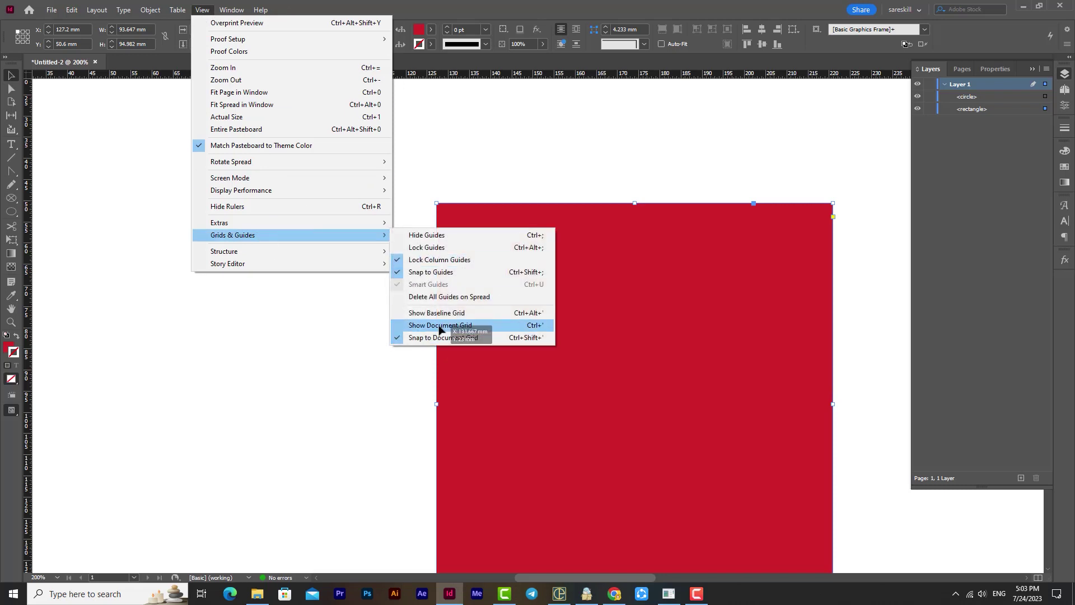
pyautogui.click(439, 326)
pyautogui.moveTo(438, 329); pyautogui.dragTo(361, 291)
# Test grid snapping by moving the red square to X 138.128 mm, Y 50.8 mm and back to X 128.603 mm, Y 52.1 mm
pyautogui.click(203, 9)
pyautogui.moveTo(249, 238)
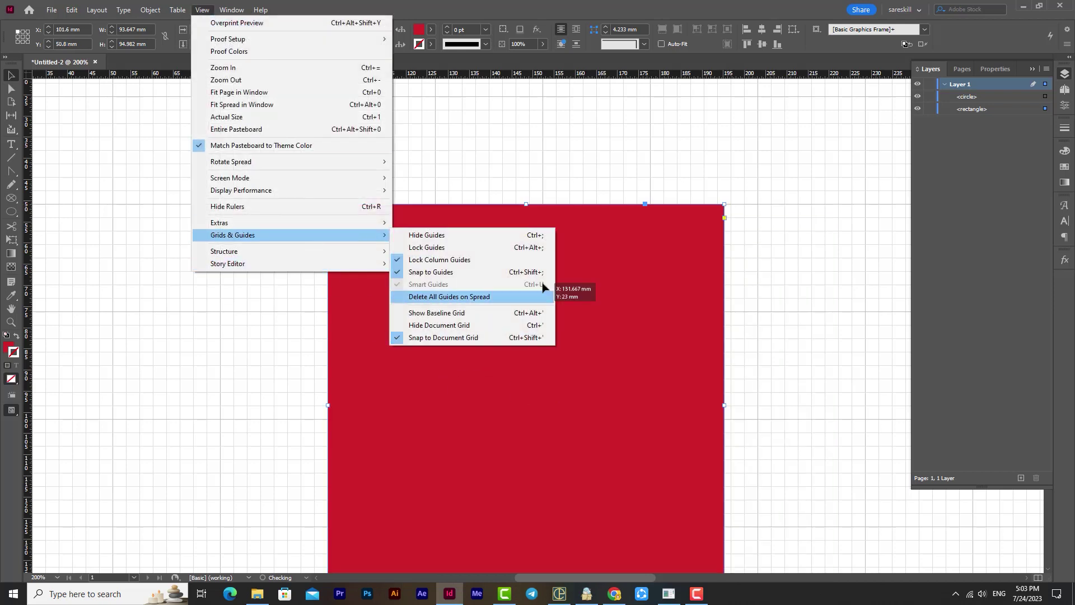
pyautogui.click(594, 269)
pyautogui.moveTo(609, 254); pyautogui.dragTo(480, 209)
pyautogui.scroll(1, 480, 209)
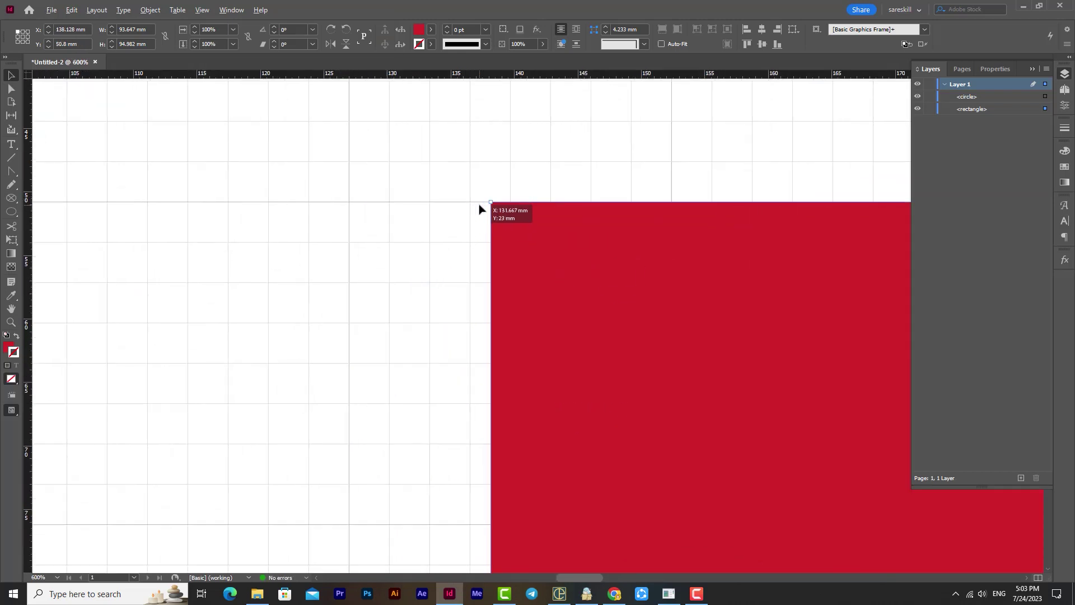
pyautogui.scroll(1, 434, 237)
pyautogui.moveTo(542, 289); pyautogui.dragTo(506, 267)
# Disable Snap to Document Grid and move the red square freely, ending at X 130.853 mm and Y 50.95 mm
pyautogui.click(202, 10)
pyautogui.moveTo(238, 242)
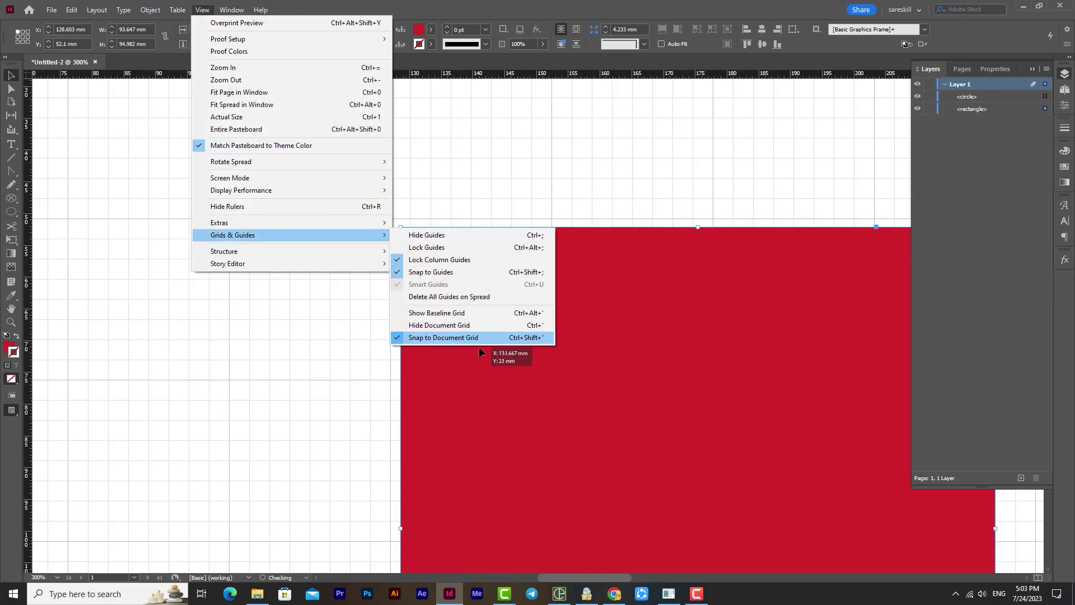
pyautogui.click(443, 338)
pyautogui.moveTo(459, 287); pyautogui.dragTo(729, 283)
pyautogui.hotkey('ctrl', '=')
pyautogui.hotkey('ctrl', '=')
pyautogui.hotkey('ctrl', '=')
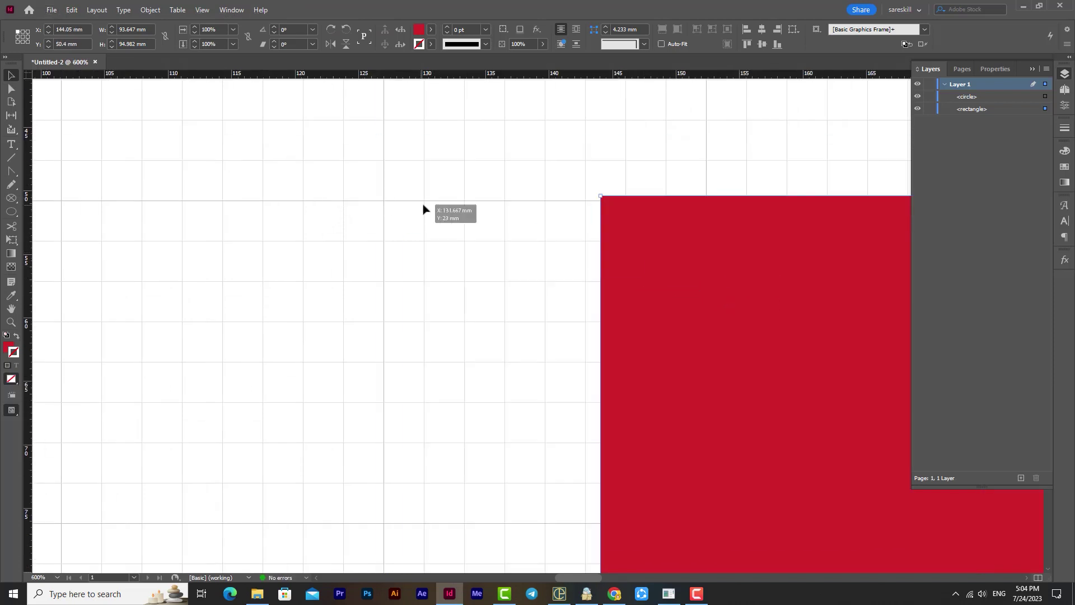
pyautogui.moveTo(533, 279); pyautogui.dragTo(443, 252)
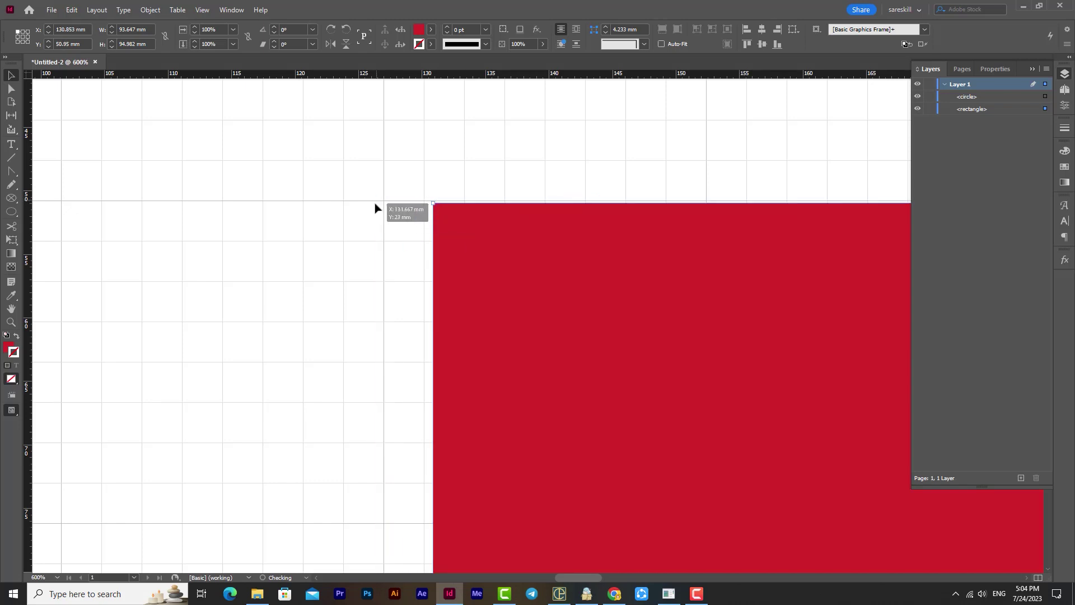
# Enable Snap to Document Grid again and move the red square to X 123.825 mm and Y 50.934 mm
pyautogui.click(203, 9)
pyautogui.moveTo(235, 235)
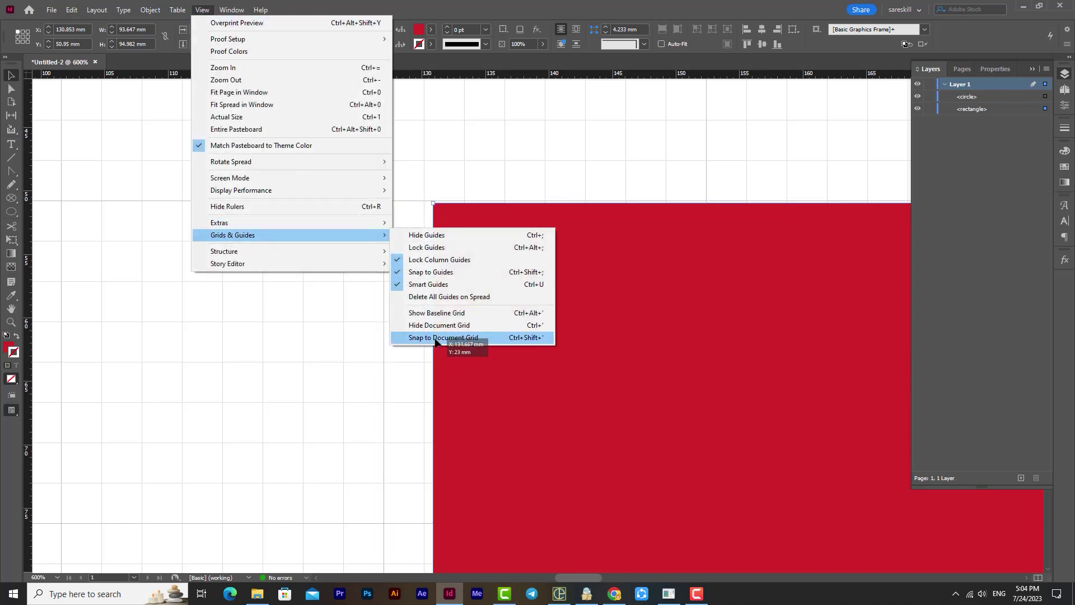
pyautogui.click(456, 337)
pyautogui.moveTo(482, 287); pyautogui.dragTo(412, 278)
pyautogui.scroll(-5, 428, 324)
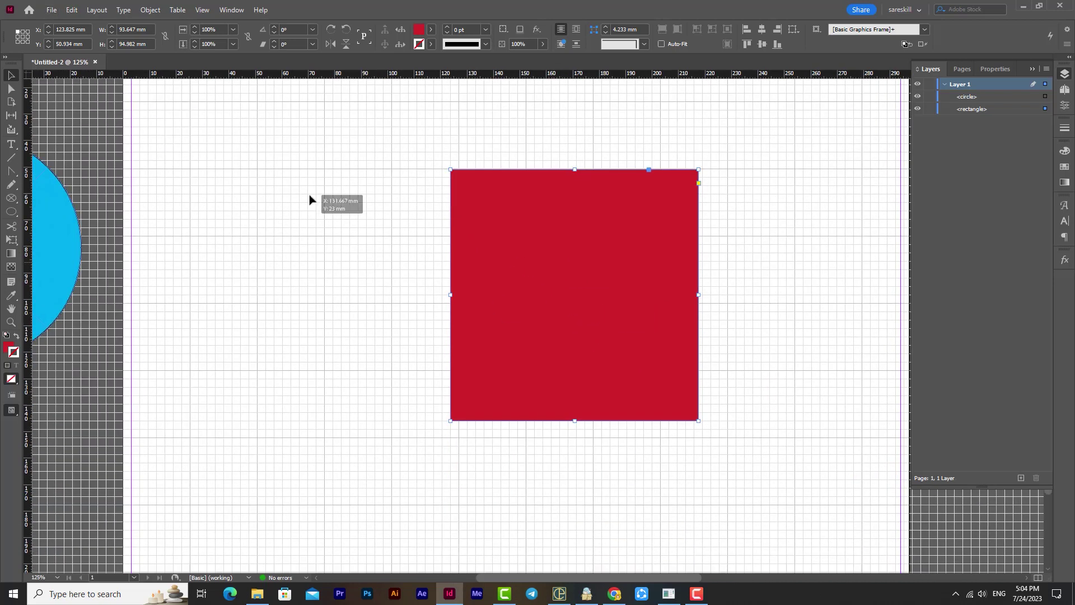
# Hide the document grid and turn off Snap to Document Grid
pyautogui.click(202, 10)
pyautogui.moveTo(379, 239)
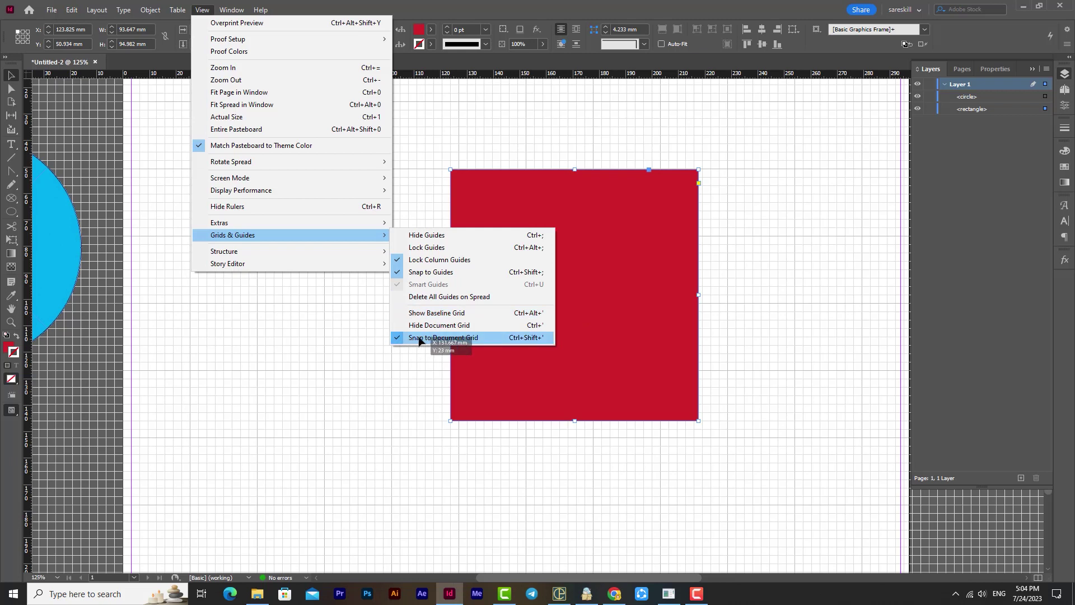
pyautogui.click(431, 325)
pyautogui.click(202, 10)
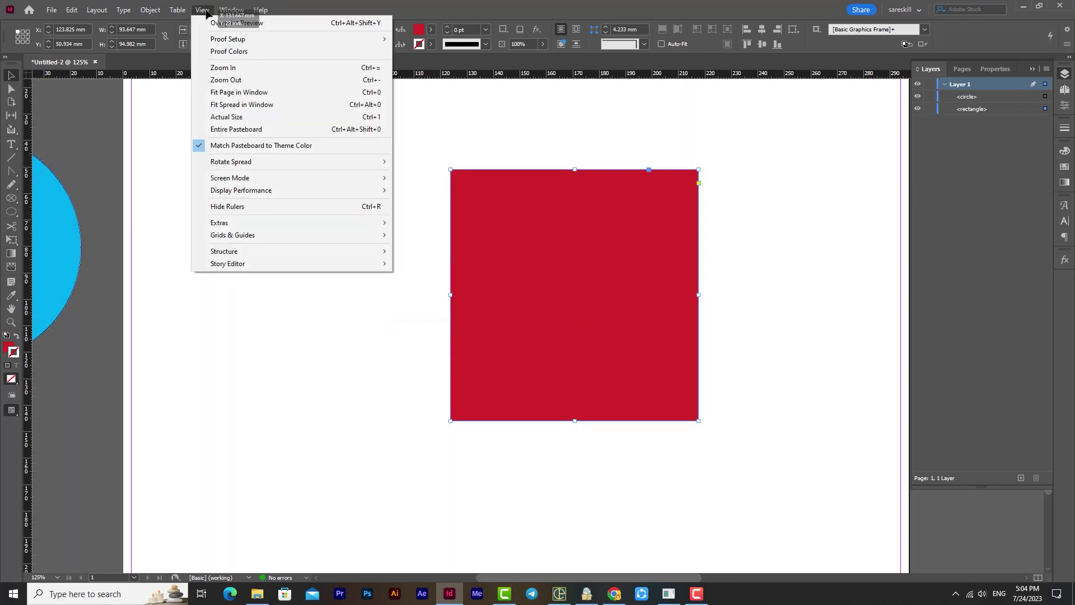
pyautogui.moveTo(232, 234)
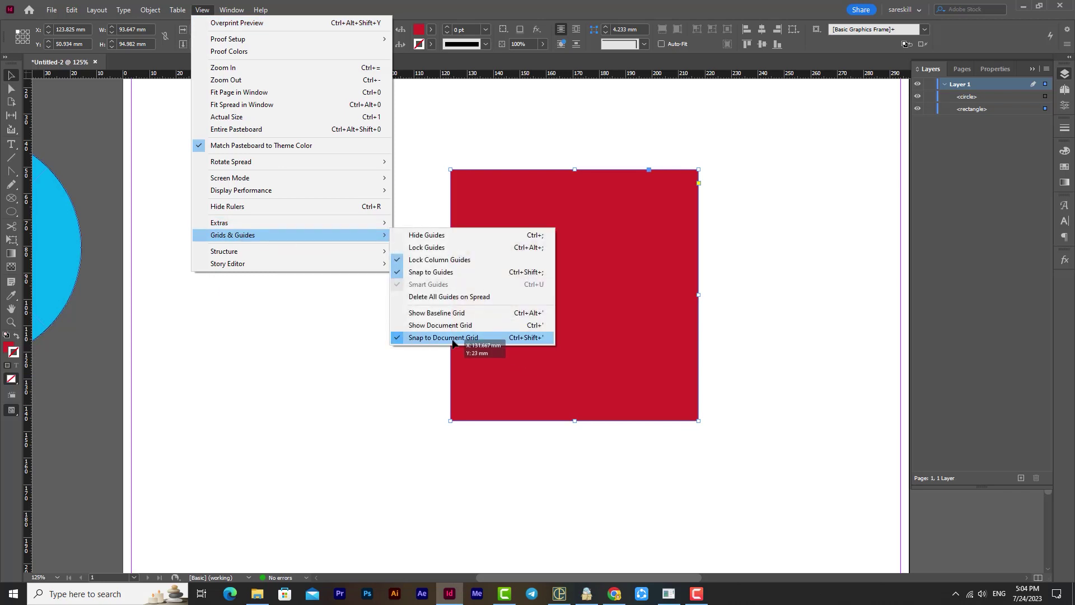
pyautogui.click(427, 403)
pyautogui.click(202, 10)
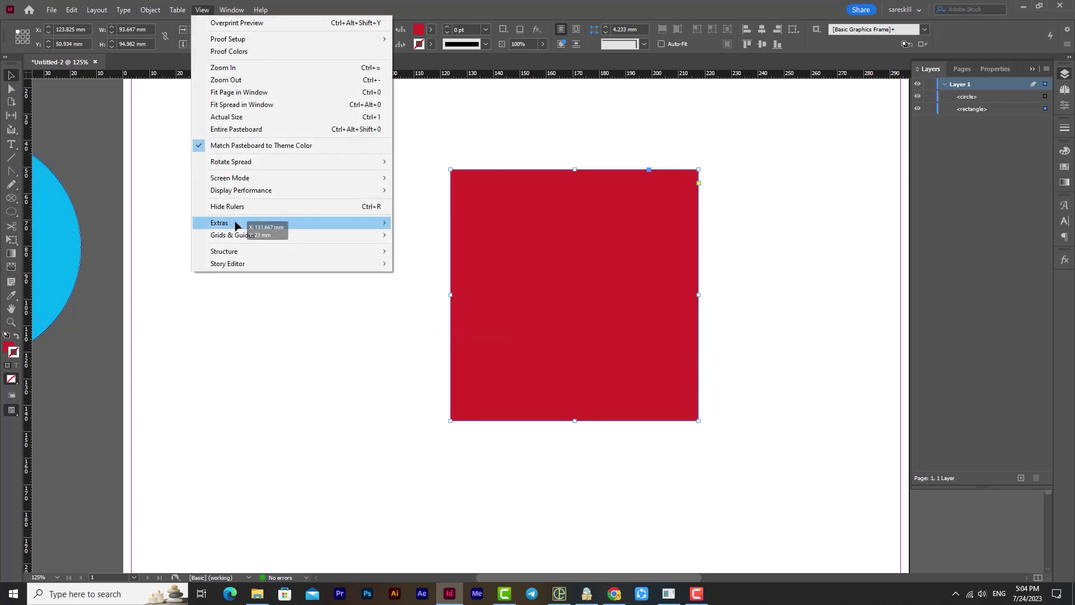
pyautogui.moveTo(336, 235)
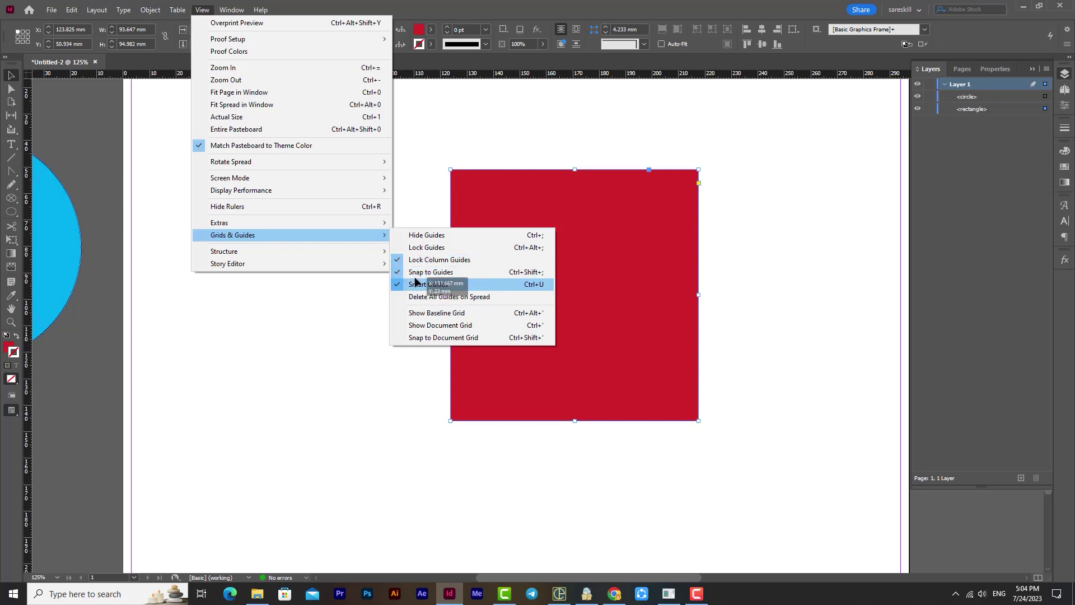
pyautogui.click(577, 310)
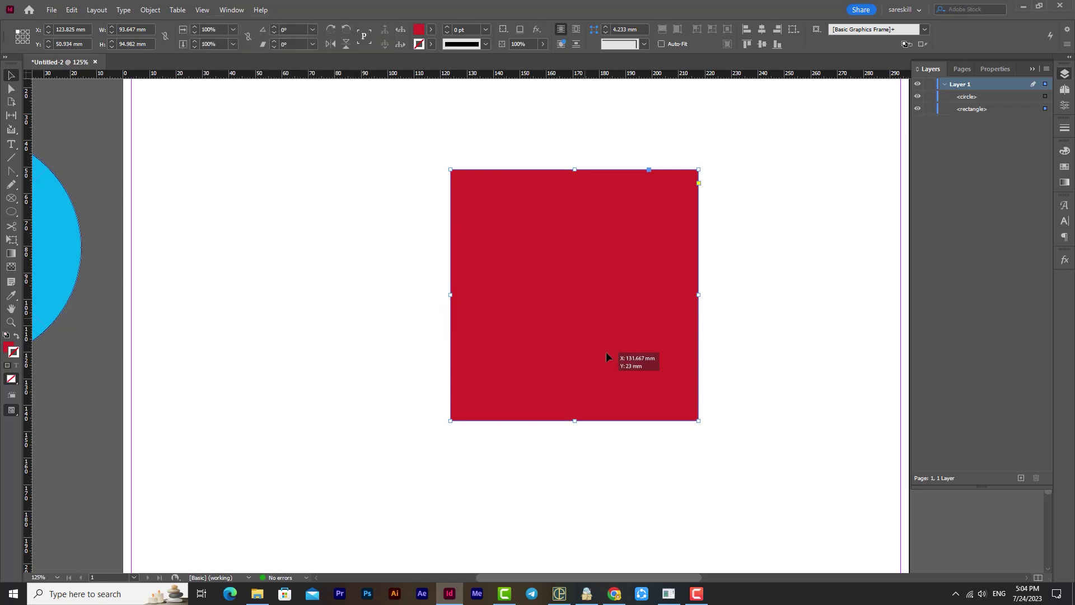
pyautogui.hotkey('ctrl', '-')
pyautogui.hotkey('ctrl', '-')
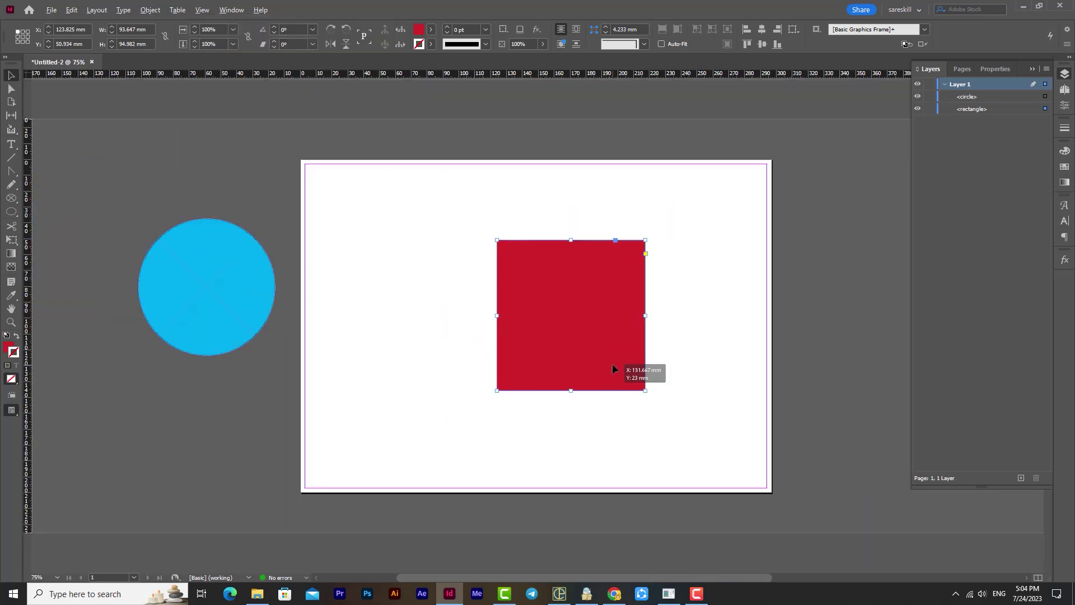
pyautogui.click(202, 10)
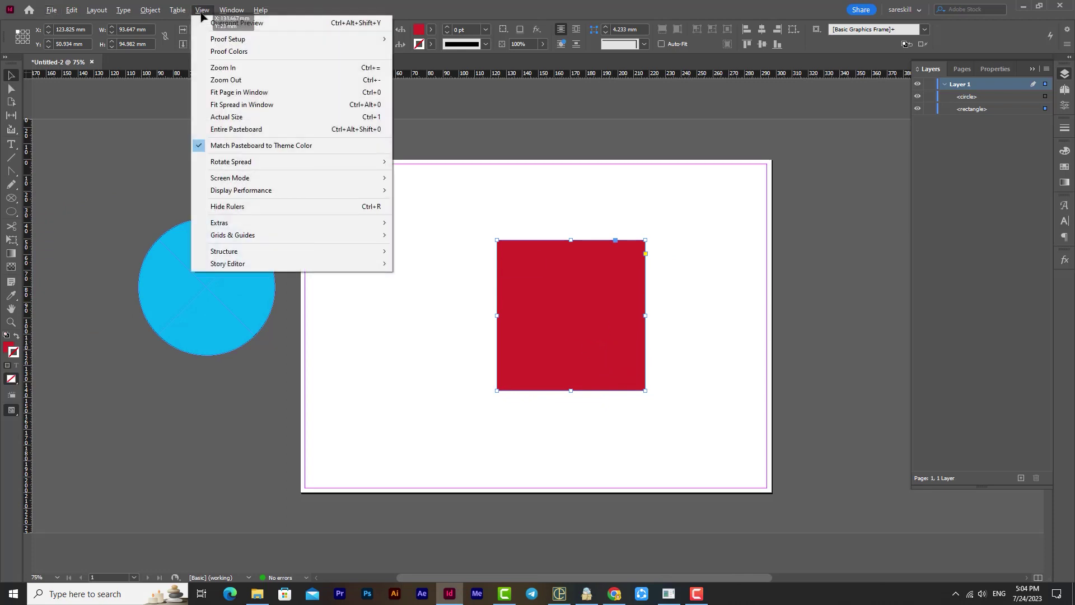
# Look at the Snap to Zone setting in the Guides & Pasteboard preferences and close the dialog without changes
pyautogui.moveTo(65, 10)
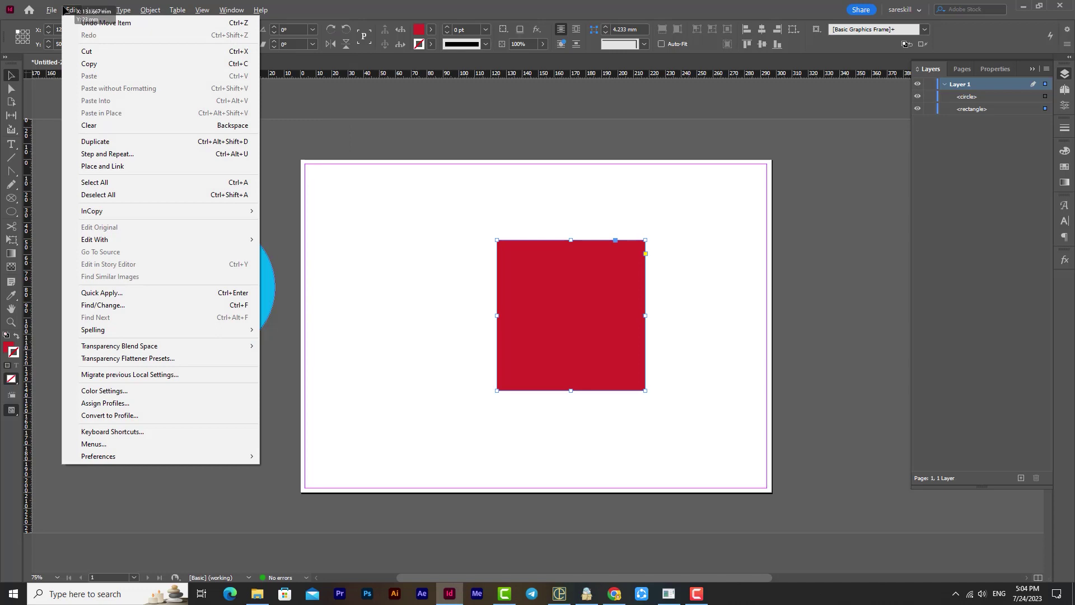
pyautogui.moveTo(132, 457)
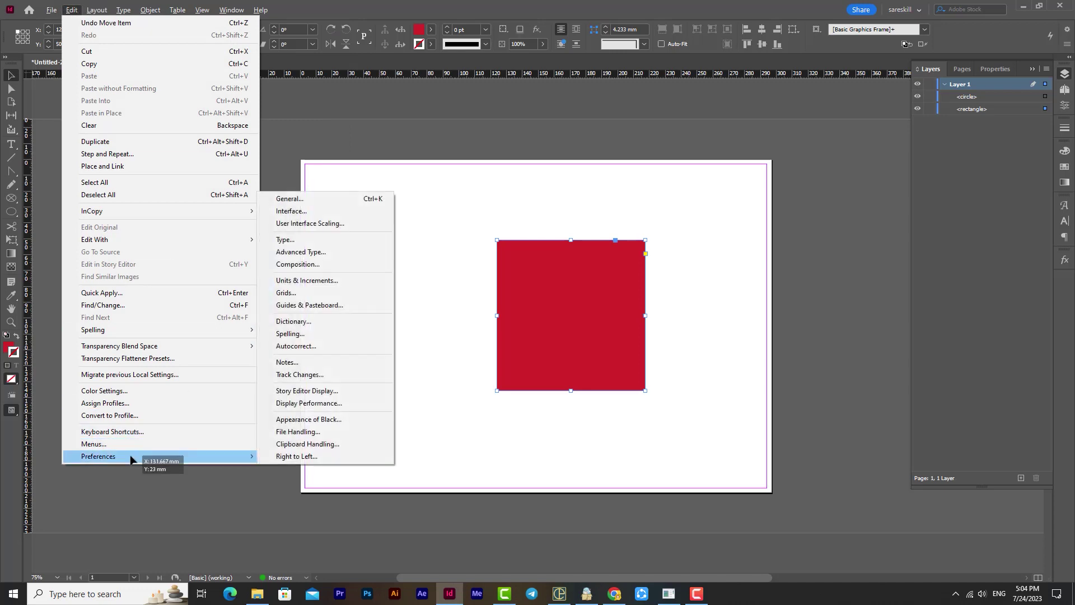
pyautogui.click(328, 306)
pyautogui.moveTo(503, 103); pyautogui.dragTo(709, 96)
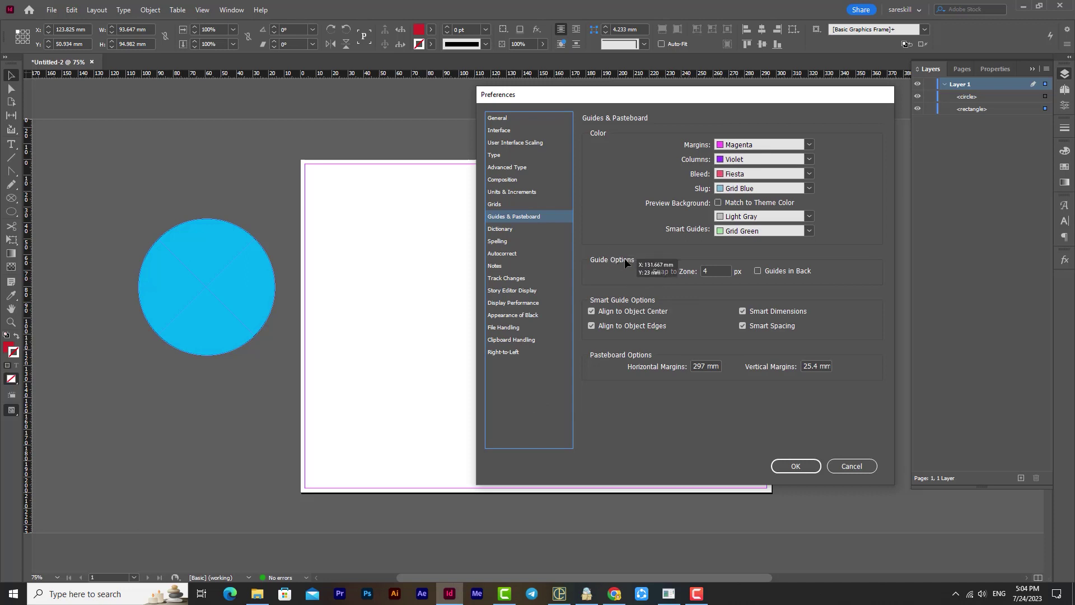
pyautogui.doubleClick(715, 273)
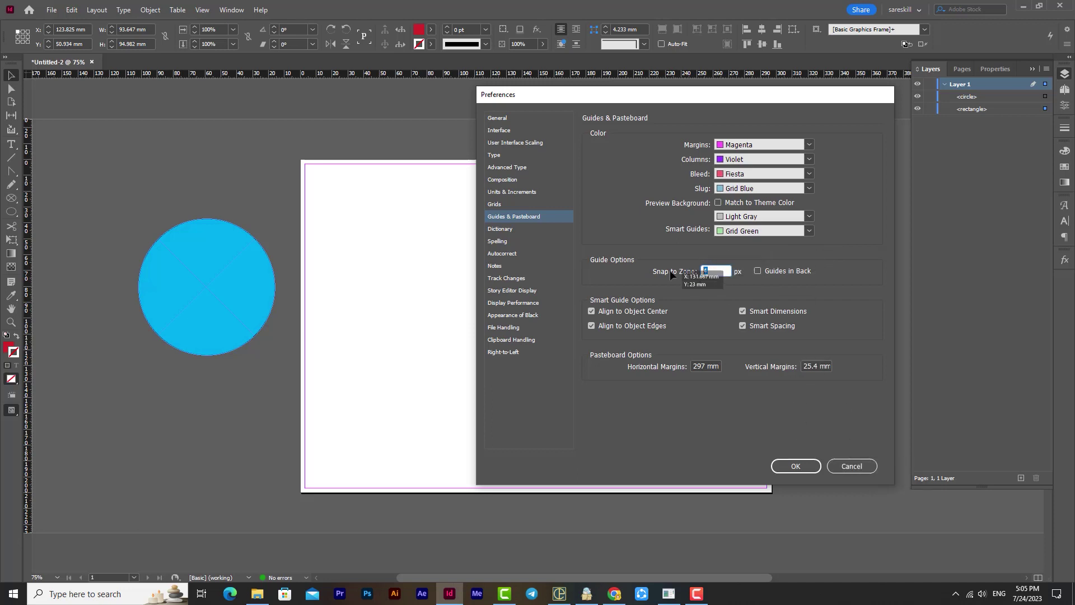
pyautogui.click(850, 466)
# Place two vertical and four horizontal ruler guides across the page, moving one horizontal guide to about Y 84 mm
pyautogui.moveTo(26, 269); pyautogui.dragTo(400, 246)
pyautogui.moveTo(453, 73); pyautogui.dragTo(504, 235)
pyautogui.moveTo(571, 76); pyautogui.dragTo(616, 417)
pyautogui.moveTo(27, 288); pyautogui.dragTo(743, 224)
pyautogui.moveTo(593, 67); pyautogui.dragTo(577, 134)
pyautogui.moveTo(577, 66); pyautogui.dragTo(653, 142)
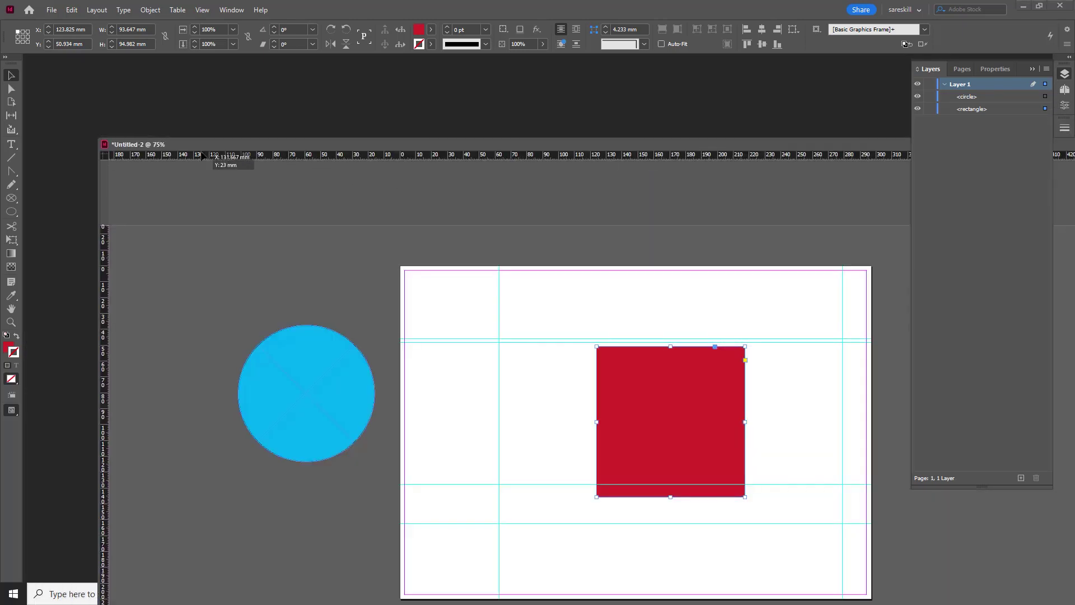
pyautogui.moveTo(210, 143); pyautogui.dragTo(239, 72)
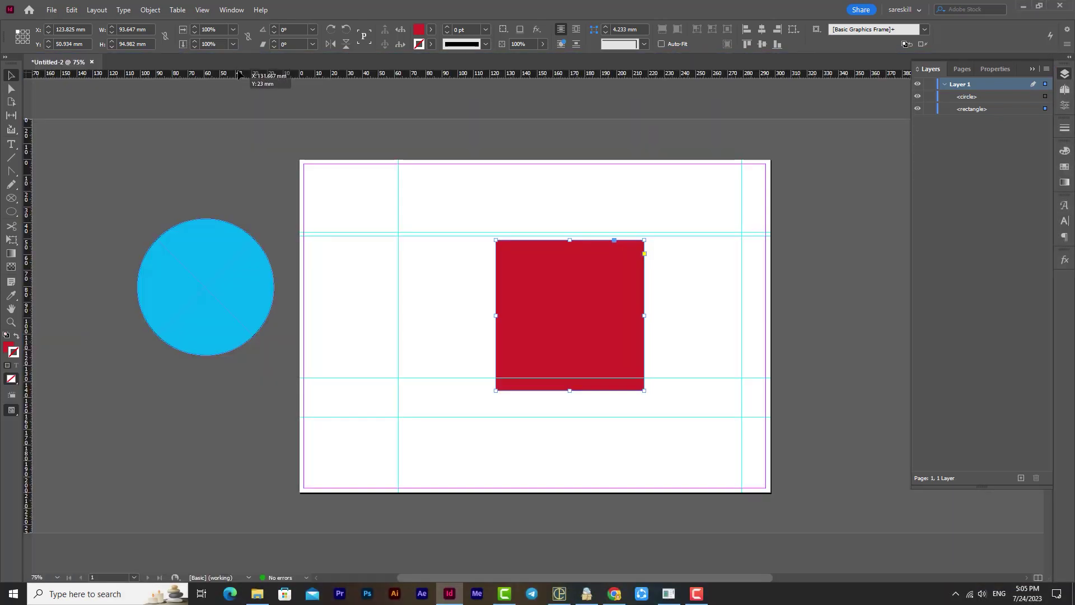
pyautogui.moveTo(420, 239); pyautogui.dragTo(425, 299)
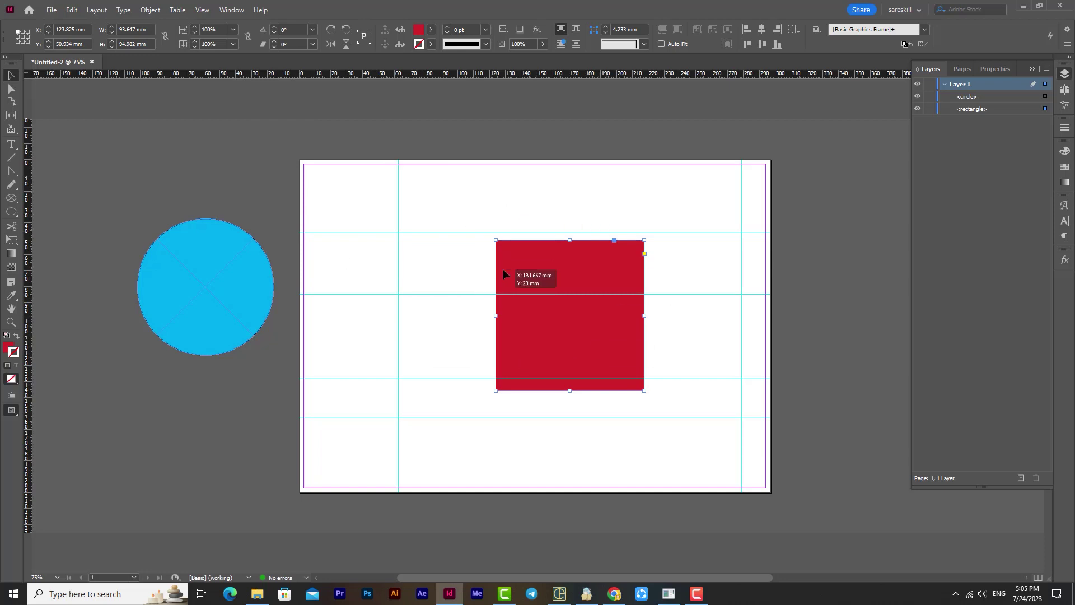
# Set Snap to Zone to 10 px in the Guides & Pasteboard preferences
pyautogui.click(72, 10)
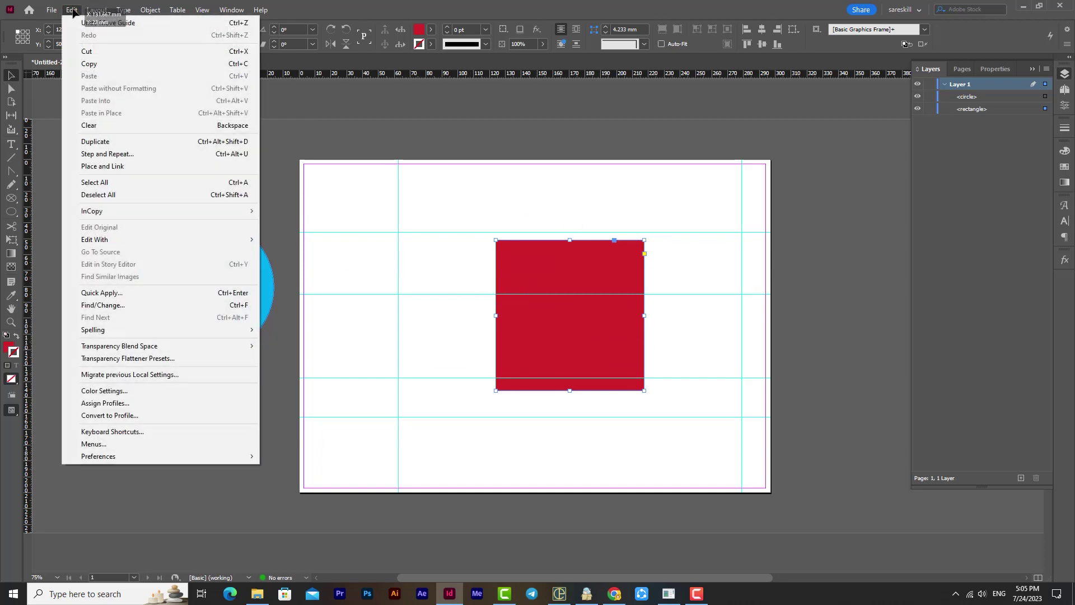
pyautogui.moveTo(112, 455)
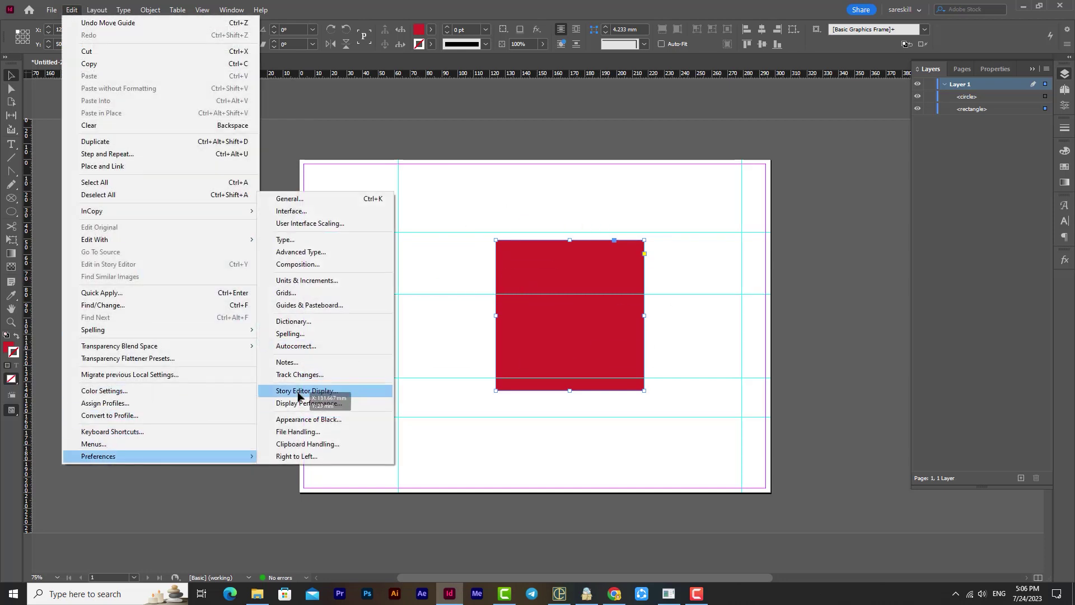
pyautogui.click(305, 305)
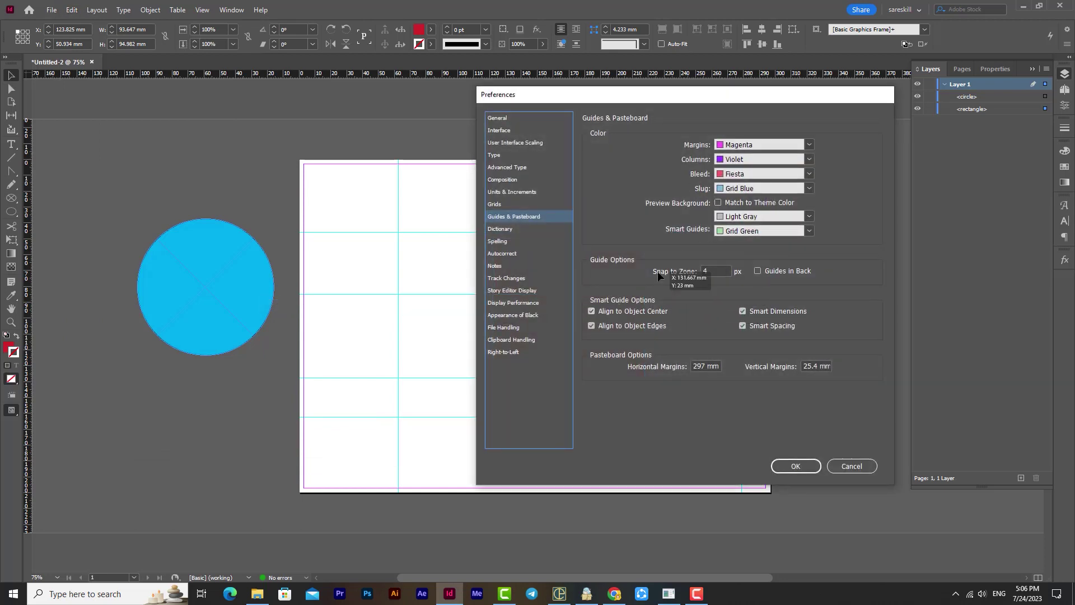
pyautogui.press('Tab')
pyautogui.write('10')
pyautogui.click(783, 469)
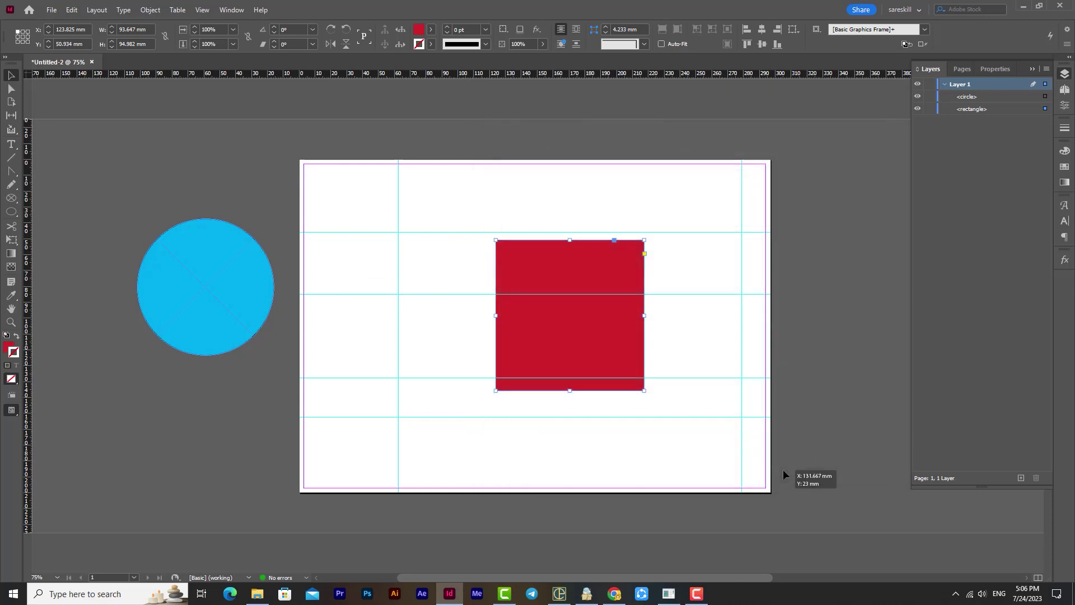
# Test the guide snapping by moving the red square, ending at X 67 mm and Y 46 mm
pyautogui.hotkey('ctrl', '=')
pyautogui.moveTo(644, 315); pyautogui.dragTo(551, 299)
pyautogui.hotkey('ctrl', '=')
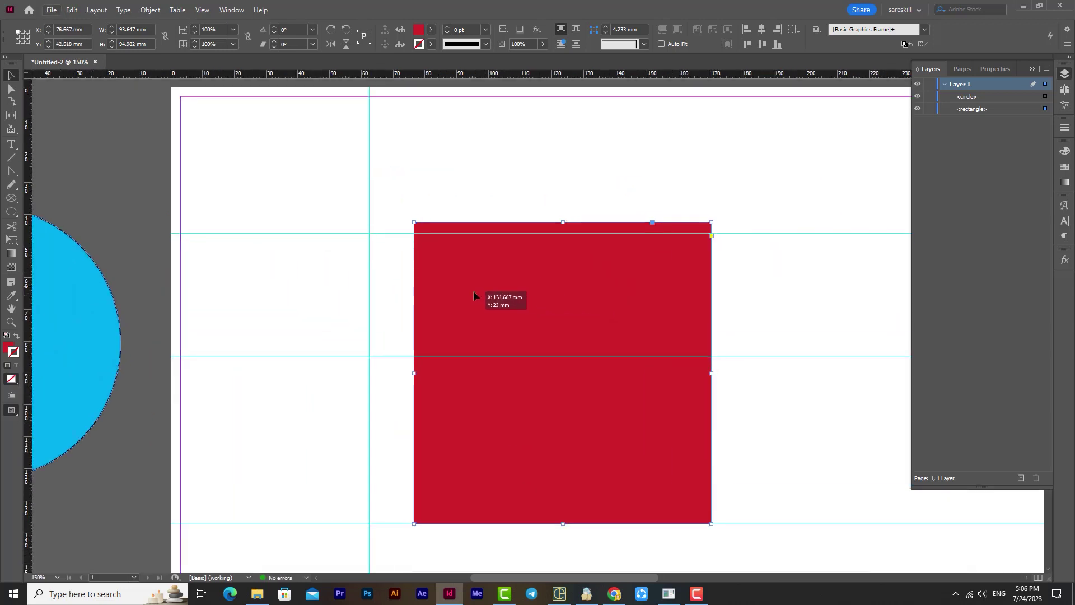
pyautogui.moveTo(473, 295); pyautogui.dragTo(484, 313)
# Set Snap to Zone back to 4 px in the Guides & Pasteboard preferences
pyautogui.click(72, 10)
pyautogui.moveTo(144, 456)
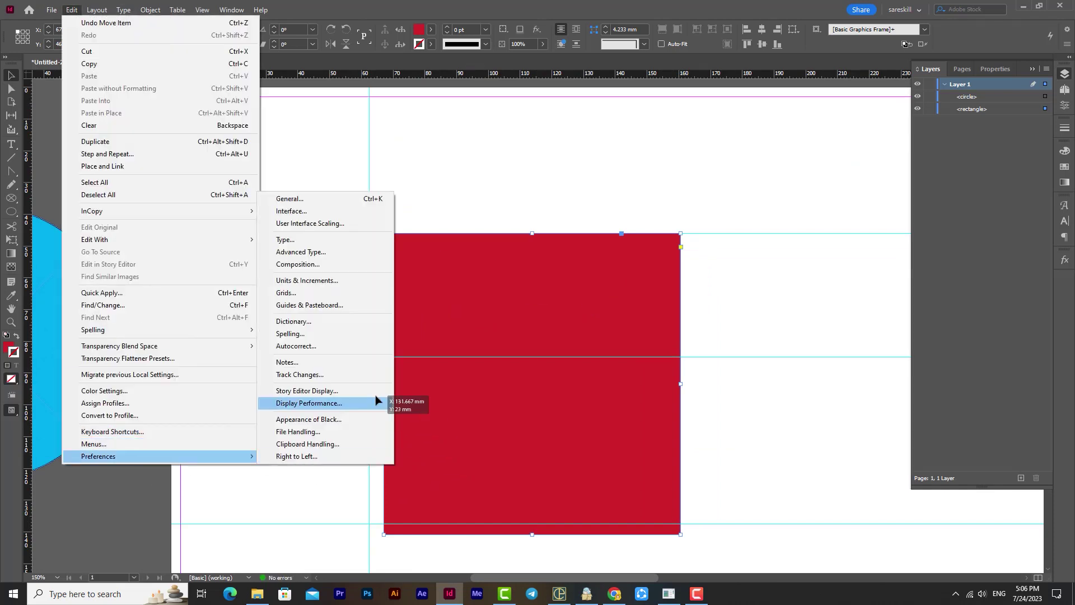
pyautogui.click(361, 305)
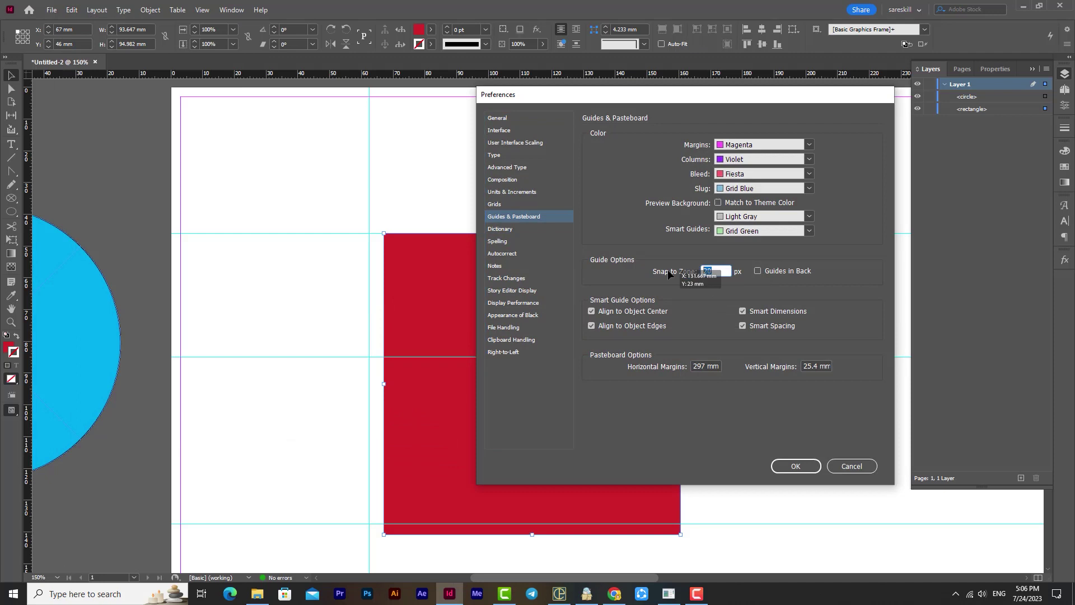
pyautogui.press('Return')
# Add a vertical guide at about X 81.6 mm and a horizontal guide at about Y 31 mm, and snap the red square's upper-left corner to them
pyautogui.moveTo(482, 314); pyautogui.dragTo(550, 308)
pyautogui.moveTo(27, 309); pyautogui.dragTo(429, 283)
pyautogui.moveTo(579, 303); pyautogui.dragTo(557, 290)
pyautogui.moveTo(516, 73); pyautogui.dragTo(523, 187)
pyautogui.moveTo(530, 304); pyautogui.dragTo(539, 401)
pyautogui.scroll(2, 449, 253)
pyautogui.scroll(2, 502, 377)
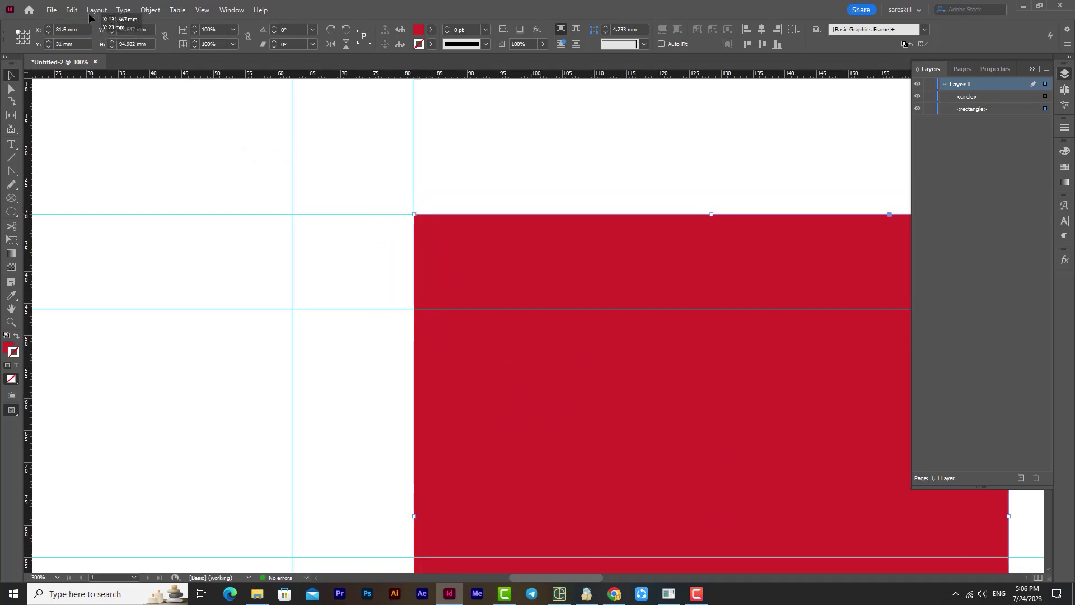
pyautogui.moveTo(499, 297); pyautogui.dragTo(569, 400)
# Set Snap to Zone to 20 px and move the red square to X 76.2 mm and Y 31 mm
pyautogui.click(72, 9)
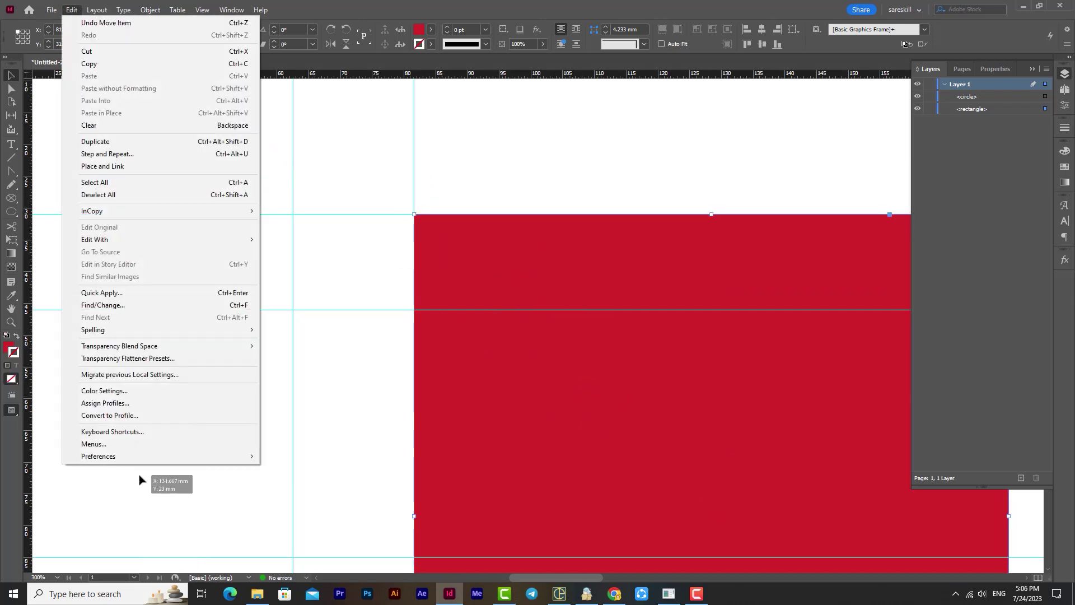
pyautogui.moveTo(168, 456)
pyautogui.click(336, 305)
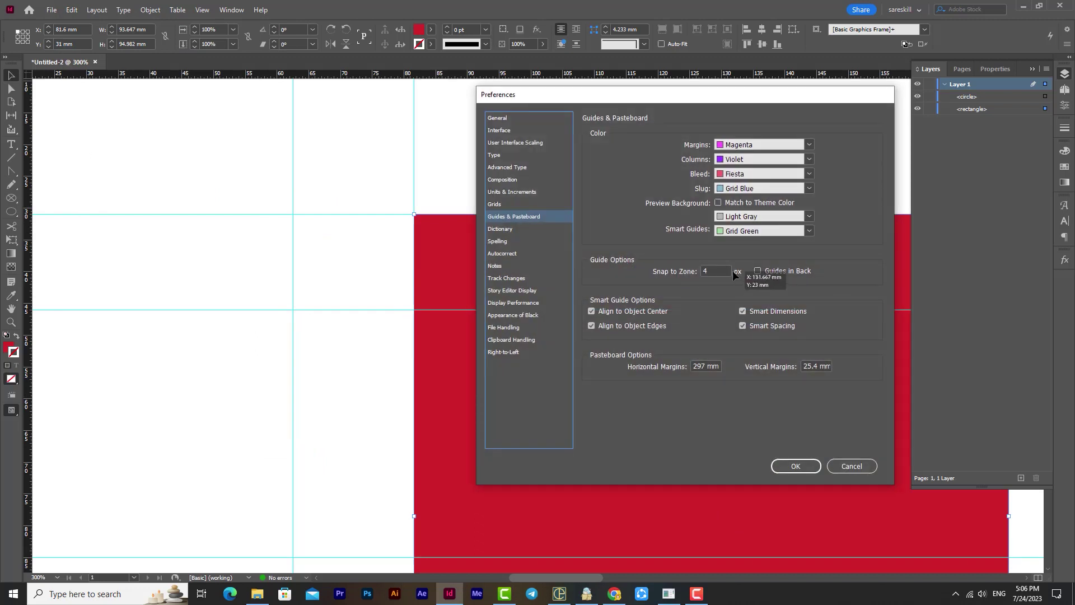
pyautogui.press('Return')
pyautogui.moveTo(562, 294); pyautogui.dragTo(479, 275)
# Try Snap to Zone values of 40 px and 50 px, and finish with 4 px
pyautogui.click(72, 9)
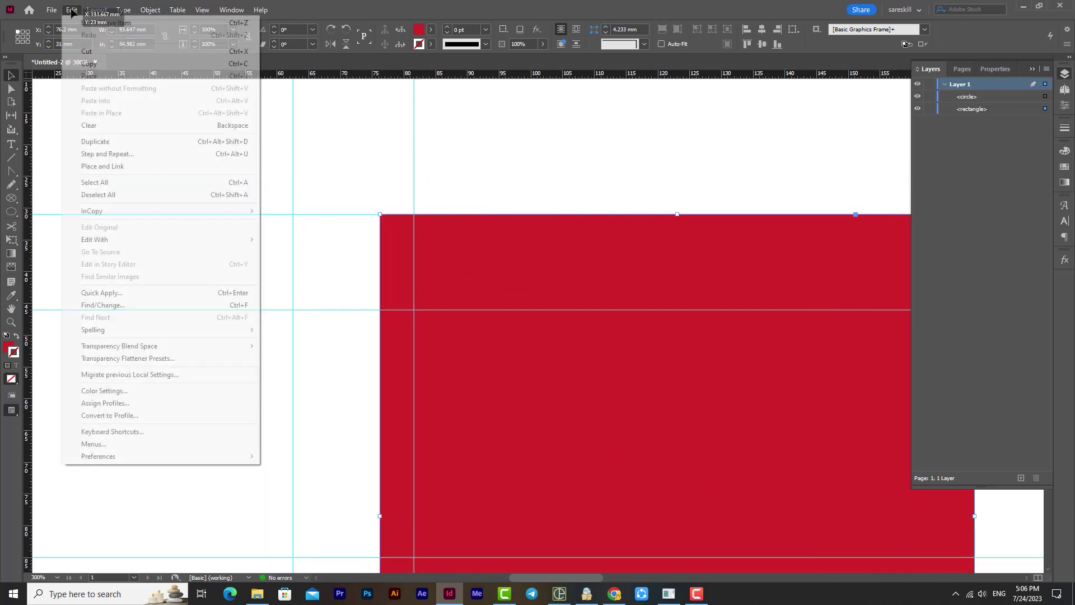
pyautogui.moveTo(177, 461)
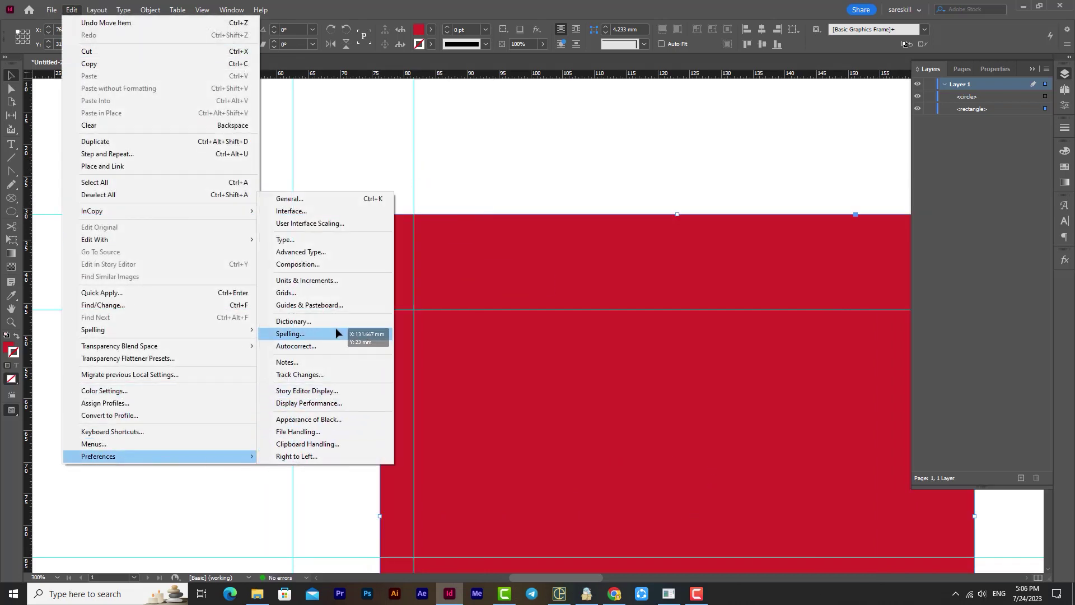
pyautogui.click(336, 305)
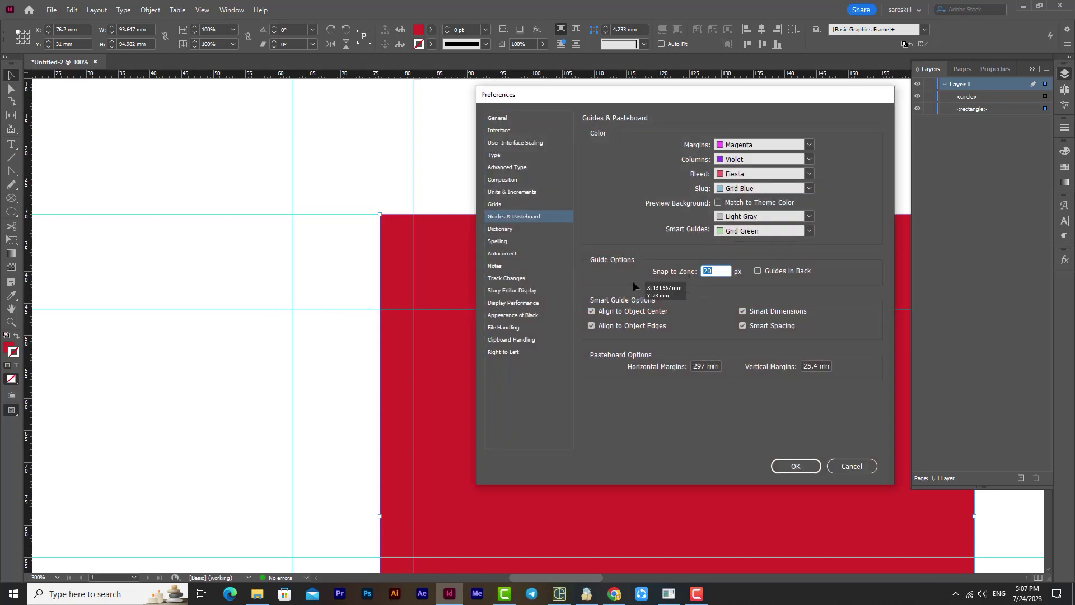
pyautogui.write('40')
pyautogui.press('Tab')
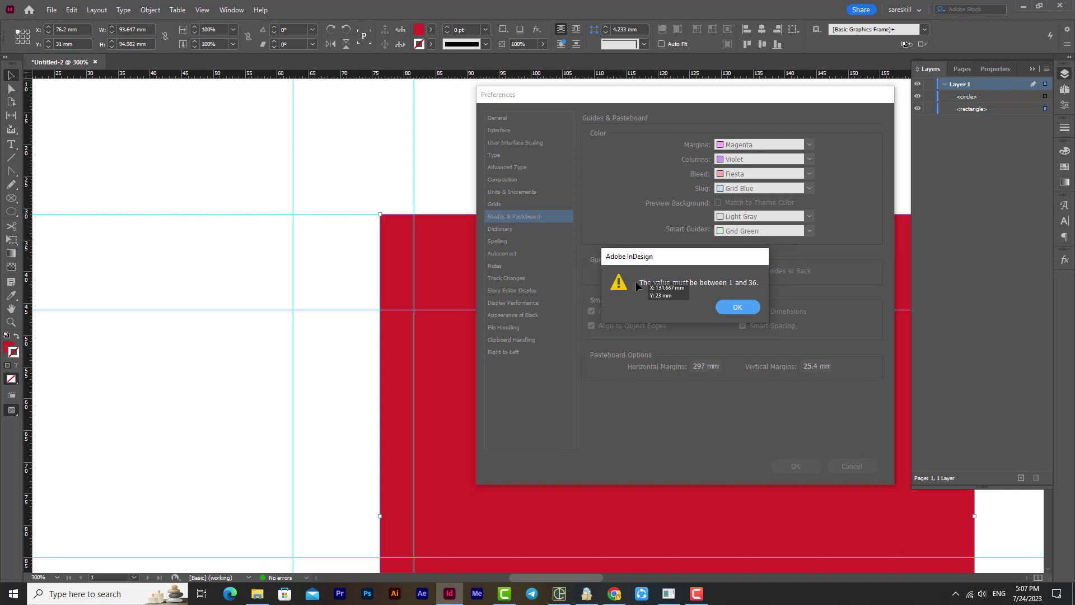
pyautogui.click(747, 309)
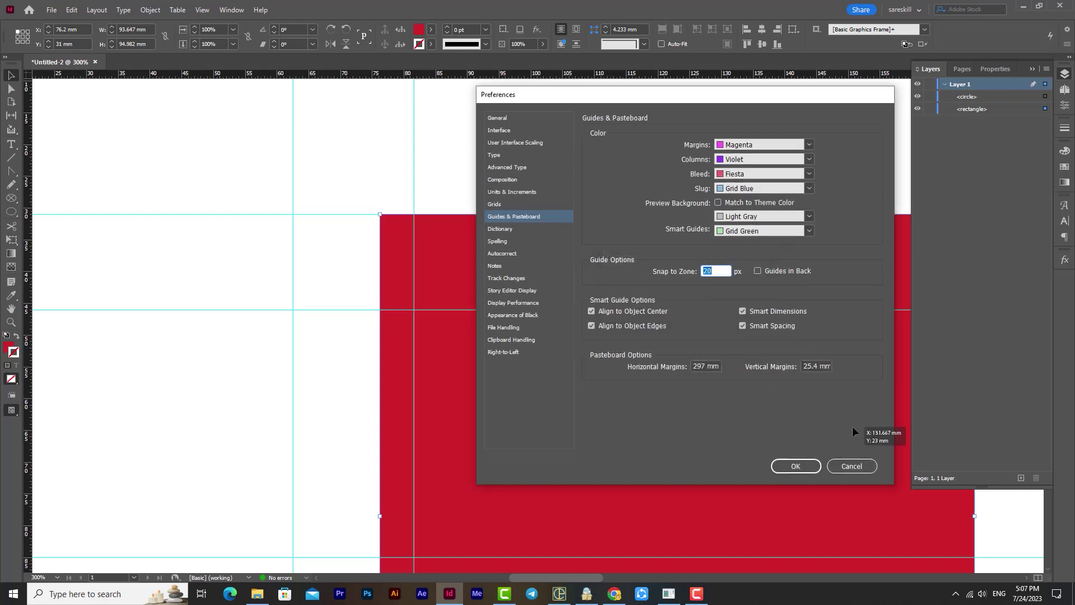
pyautogui.write('50')
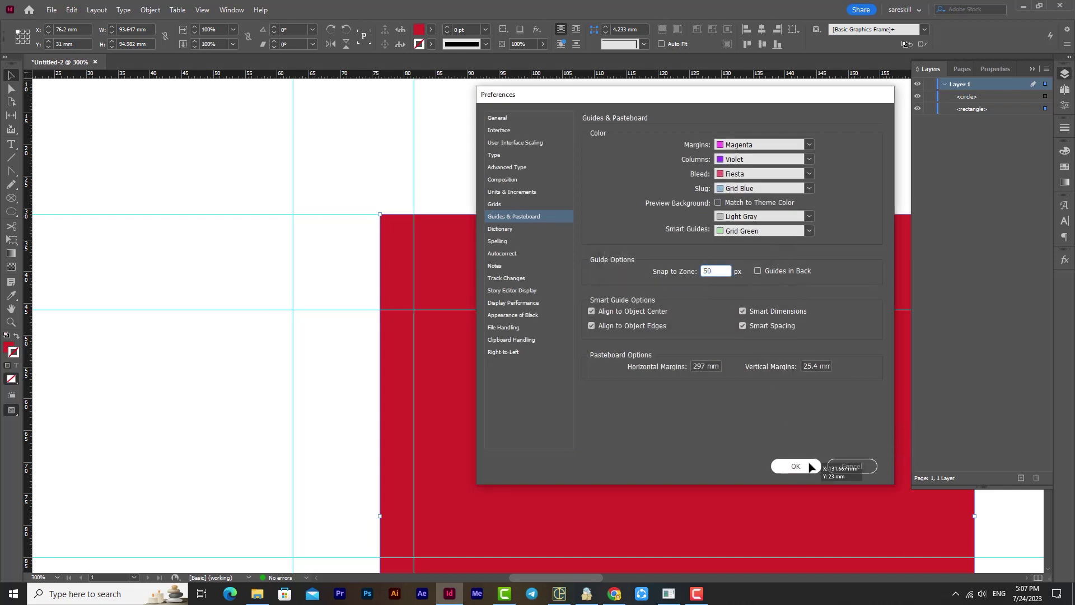
pyautogui.click(795, 466)
pyautogui.click(729, 305)
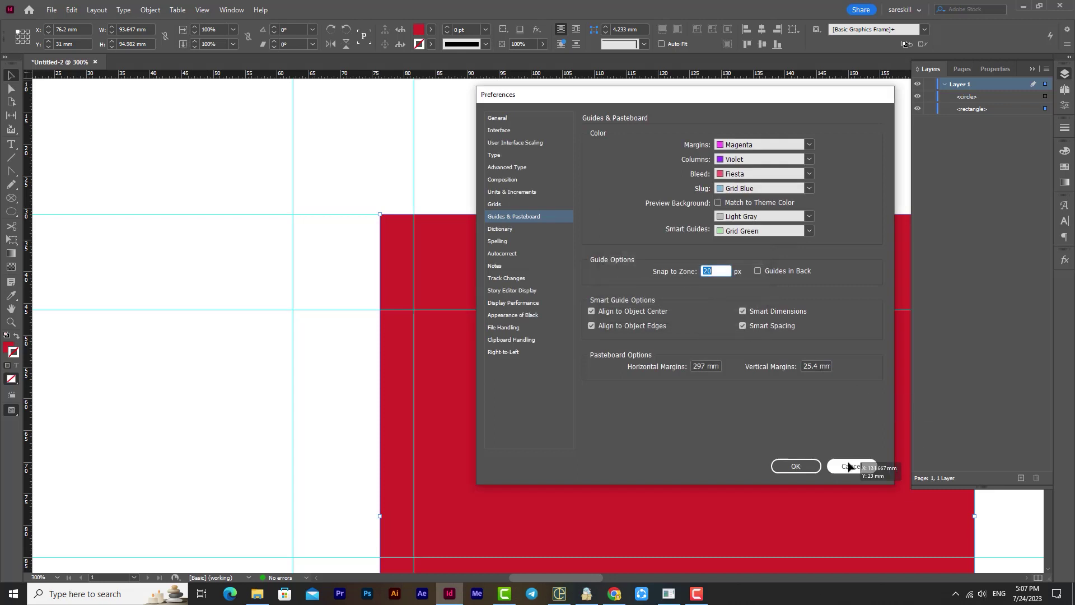
pyautogui.write('4')
pyautogui.press('Return')
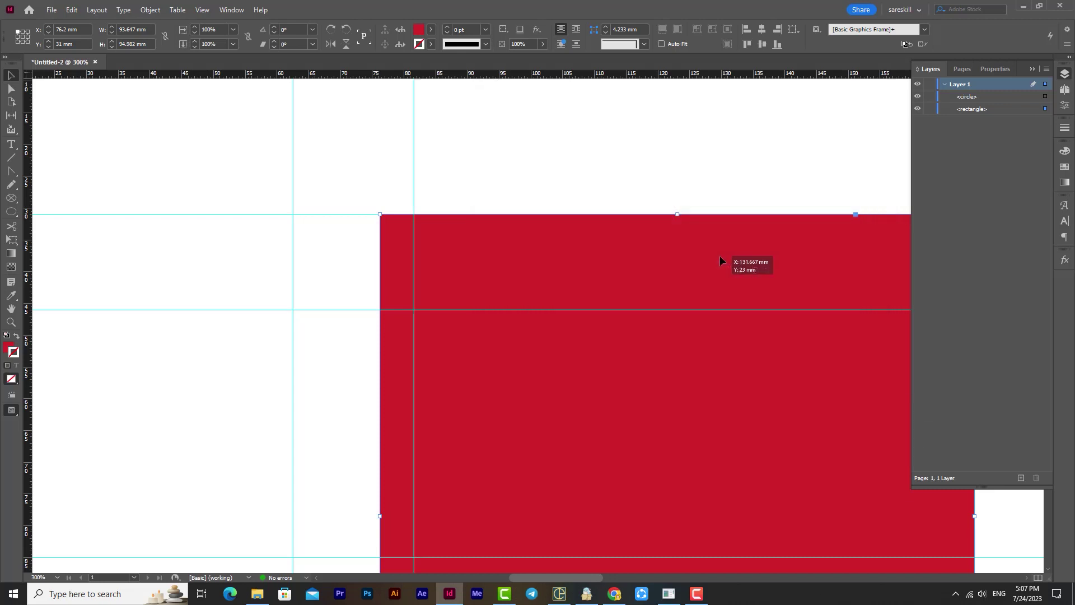
# Delete all guides on the spread
pyautogui.scroll(-2, 560, 343)
pyautogui.scroll(-3, 560, 343)
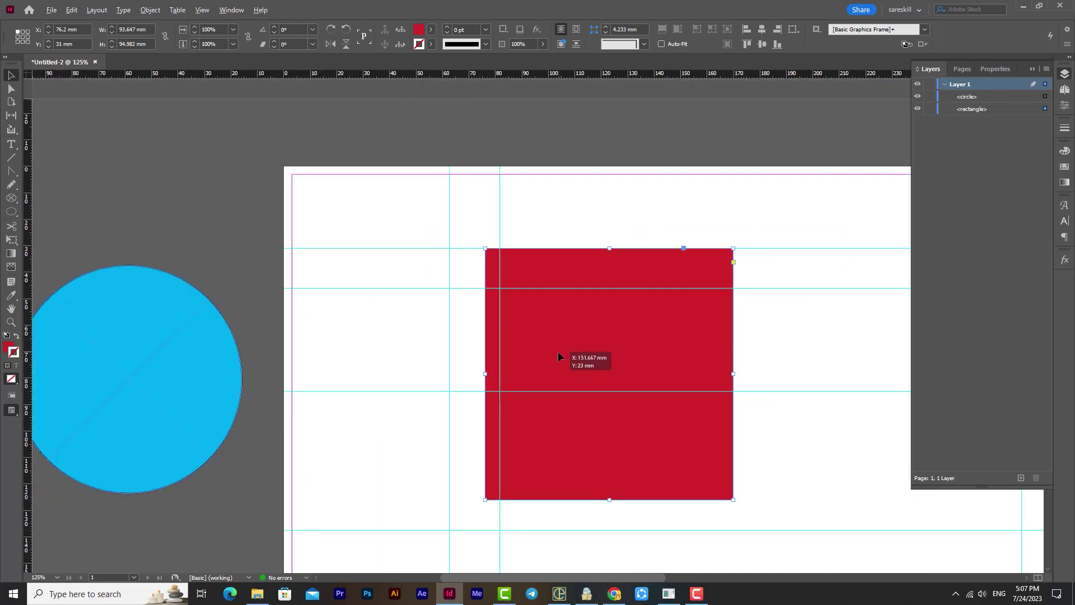
pyautogui.scroll(-1, 554, 396)
pyautogui.moveTo(555, 396); pyautogui.dragTo(463, 360)
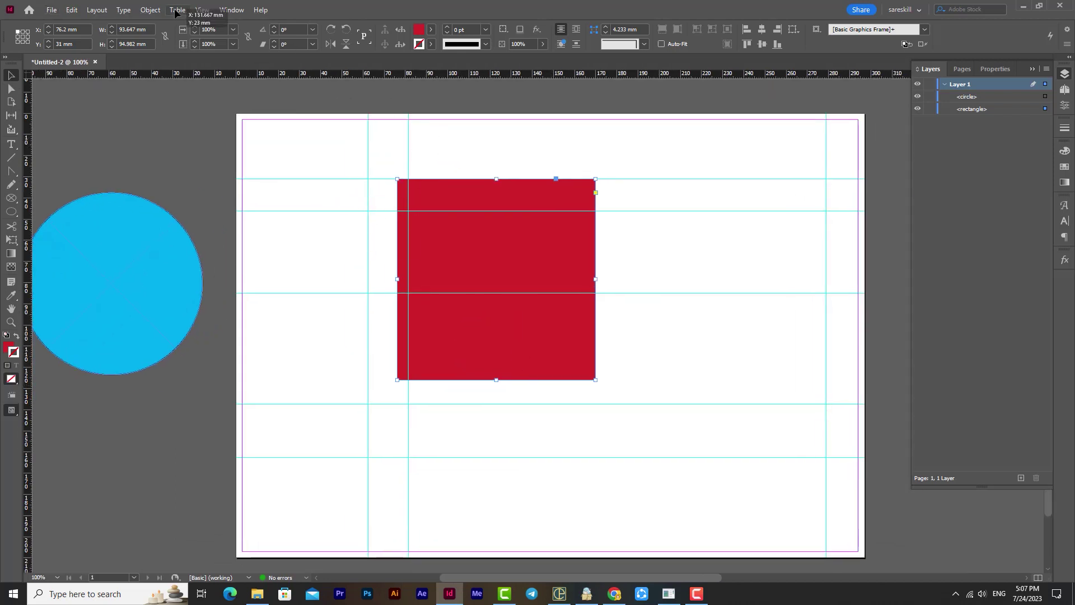
pyautogui.click(202, 10)
pyautogui.moveTo(245, 235)
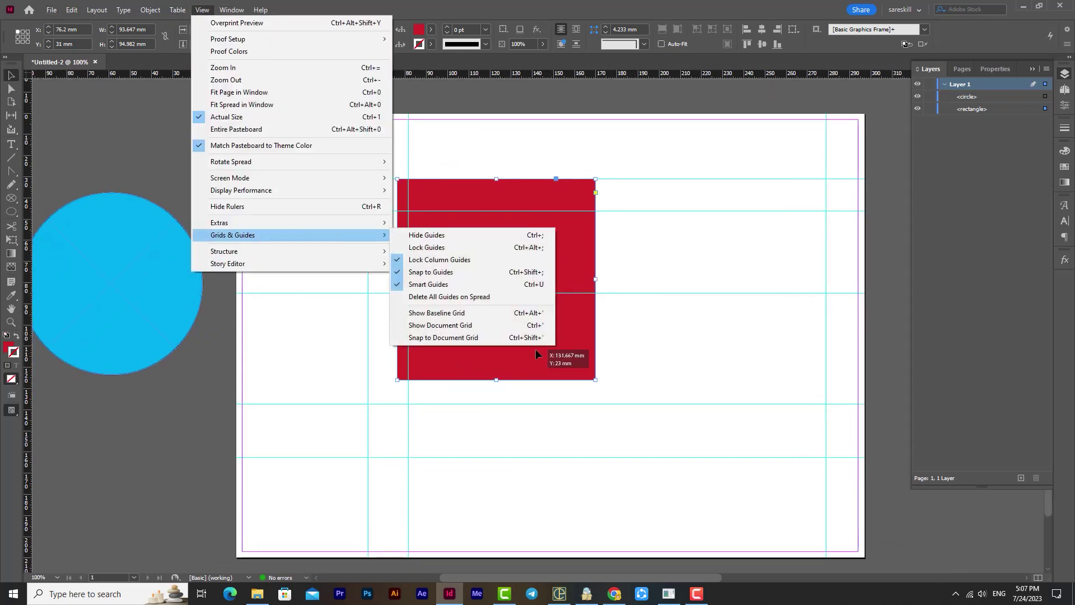
pyautogui.click(484, 298)
# Show the baseline grid and move the red square off the page onto the pasteboard behind the blue circle
pyautogui.click(219, 10)
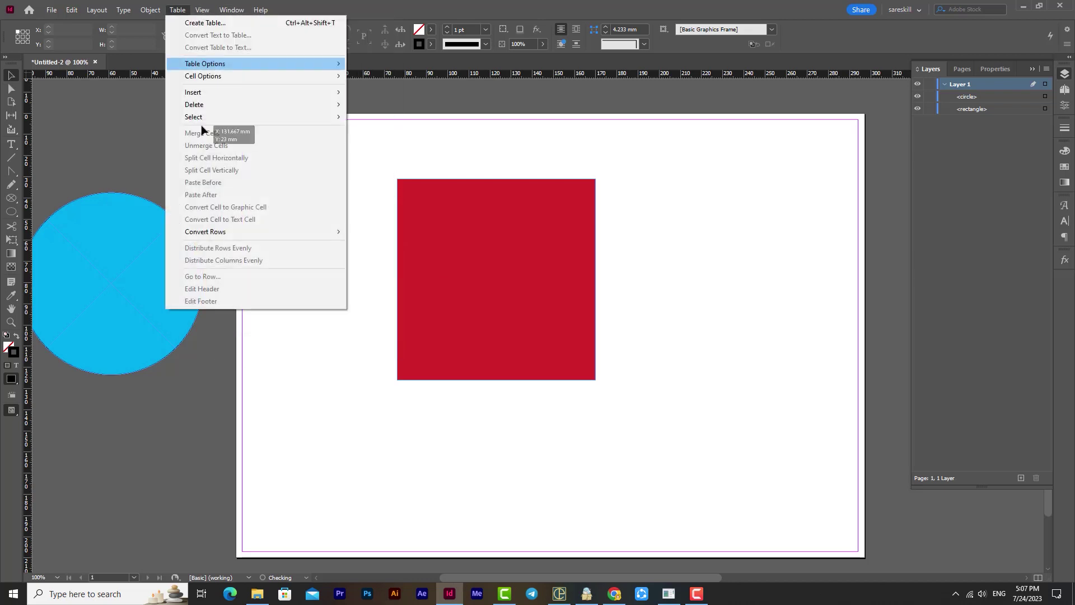
pyautogui.moveTo(246, 235)
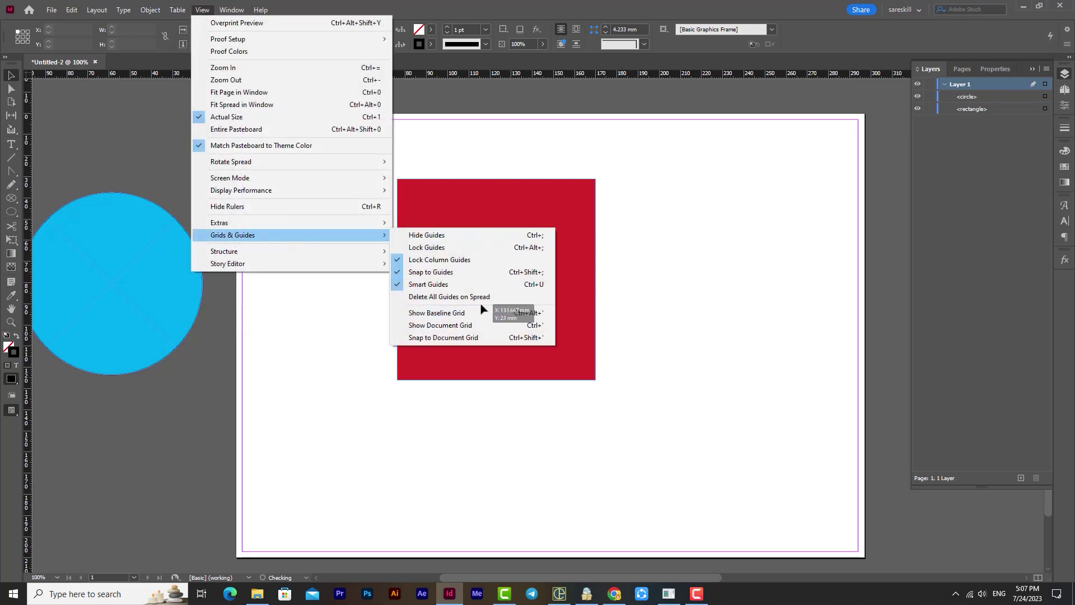
pyautogui.click(451, 313)
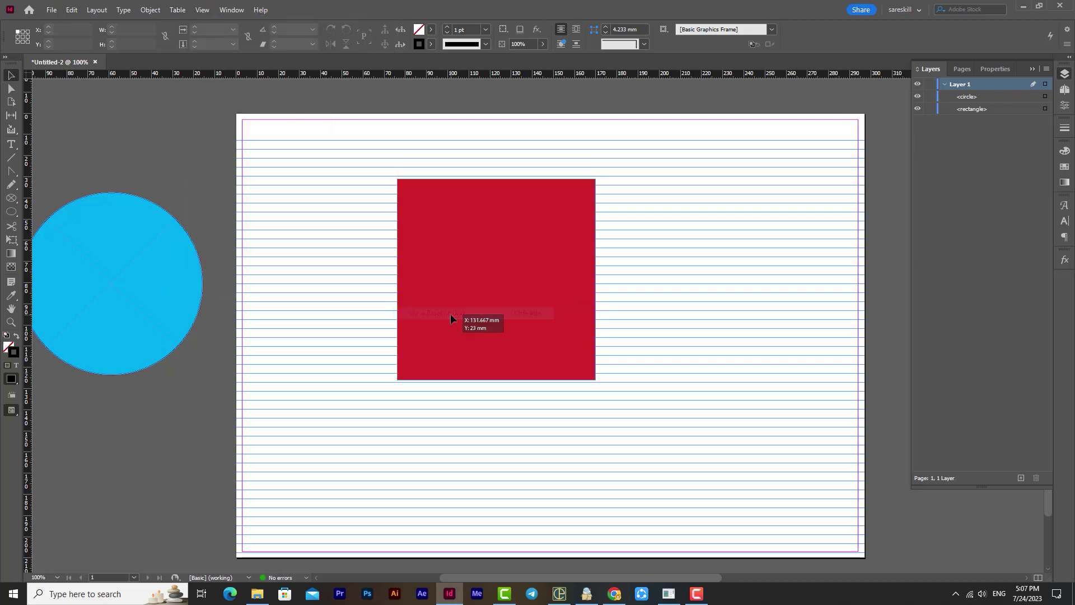
pyautogui.click(135, 305)
pyautogui.moveTo(134, 309); pyautogui.dragTo(111, 258)
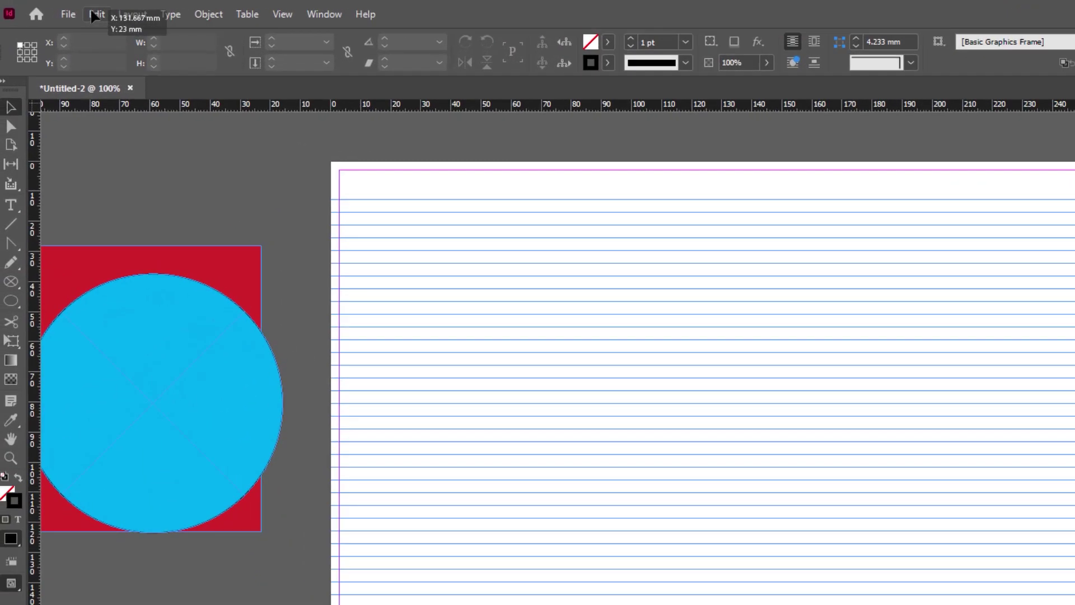
# Open the Grids preferences and set the baseline grid color to Purple
pyautogui.click(72, 9)
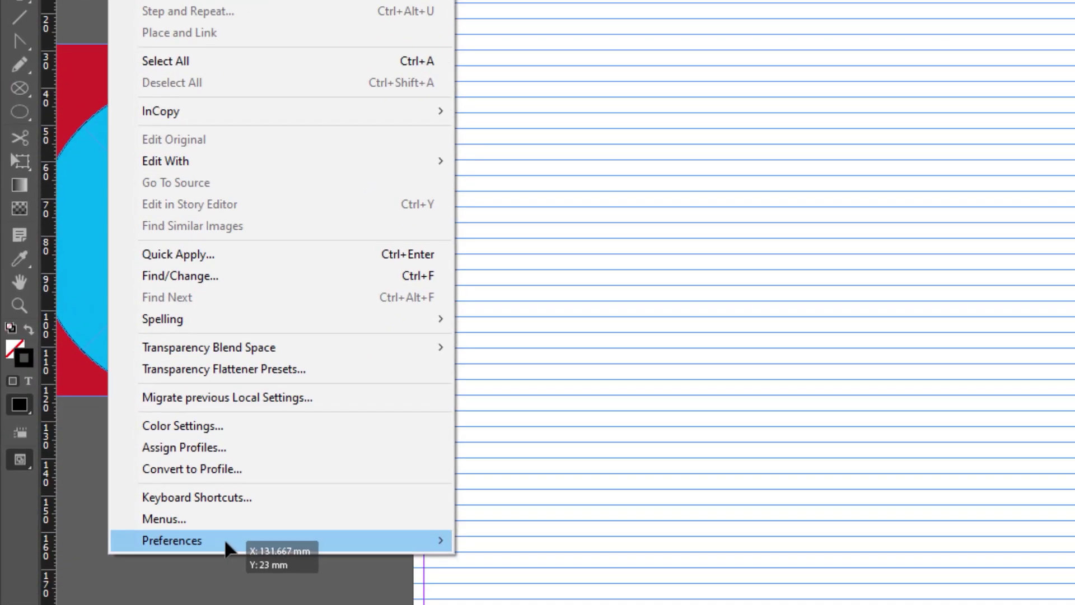
pyautogui.moveTo(240, 541)
pyautogui.click(616, 197)
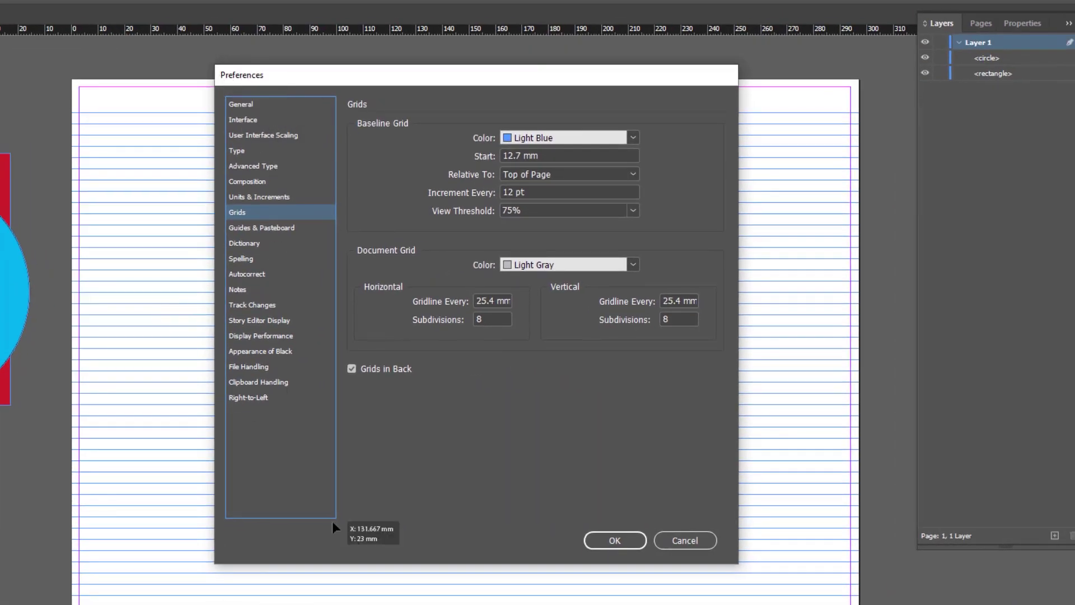
pyautogui.click(240, 151)
pyautogui.click(240, 210)
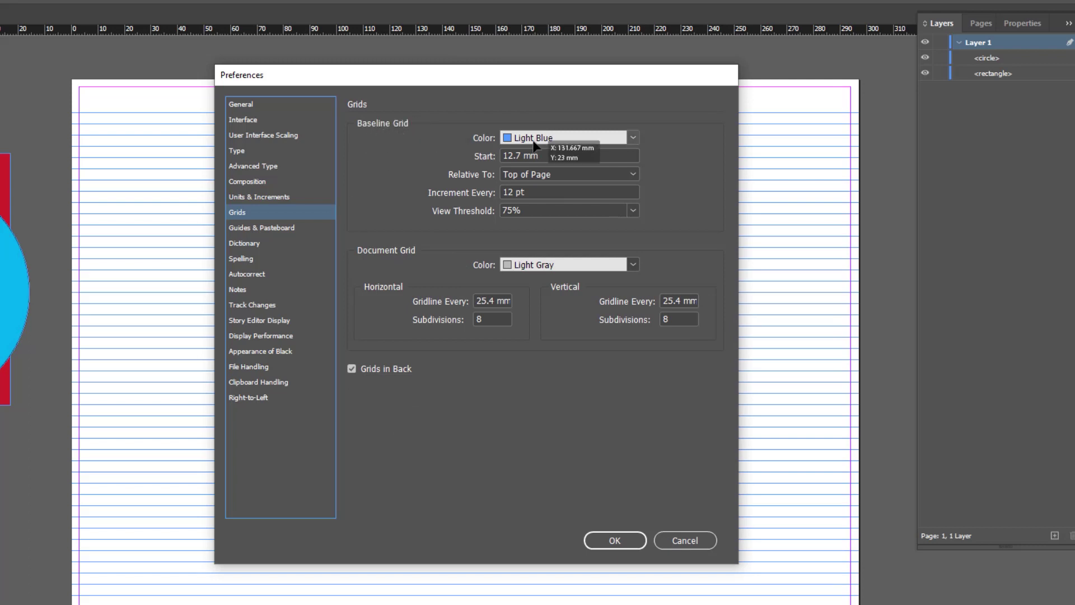
pyautogui.moveTo(452, 75); pyautogui.dragTo(624, 101)
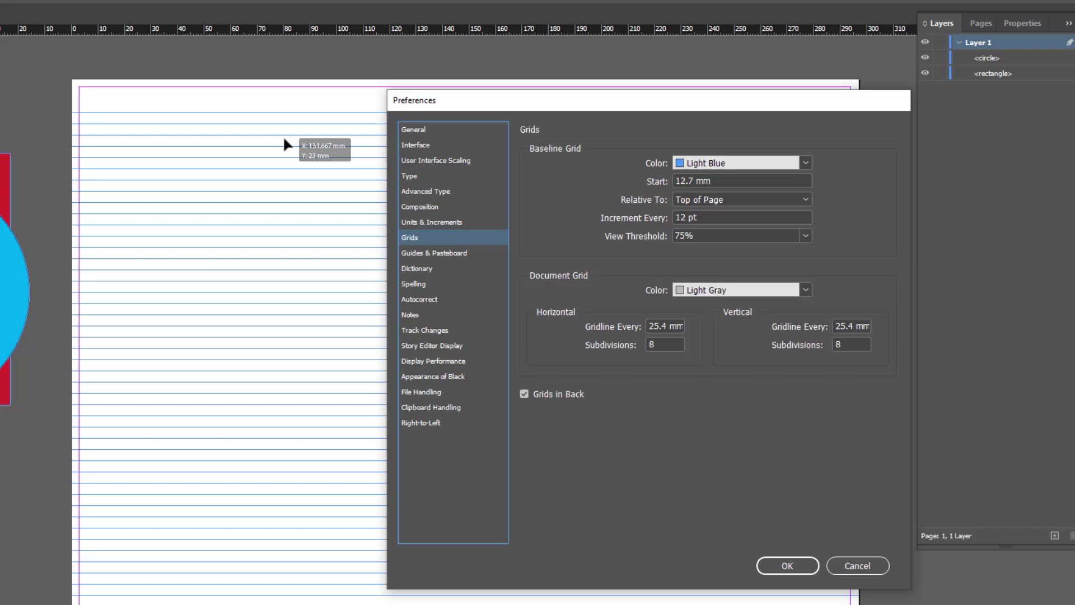
pyautogui.click(798, 167)
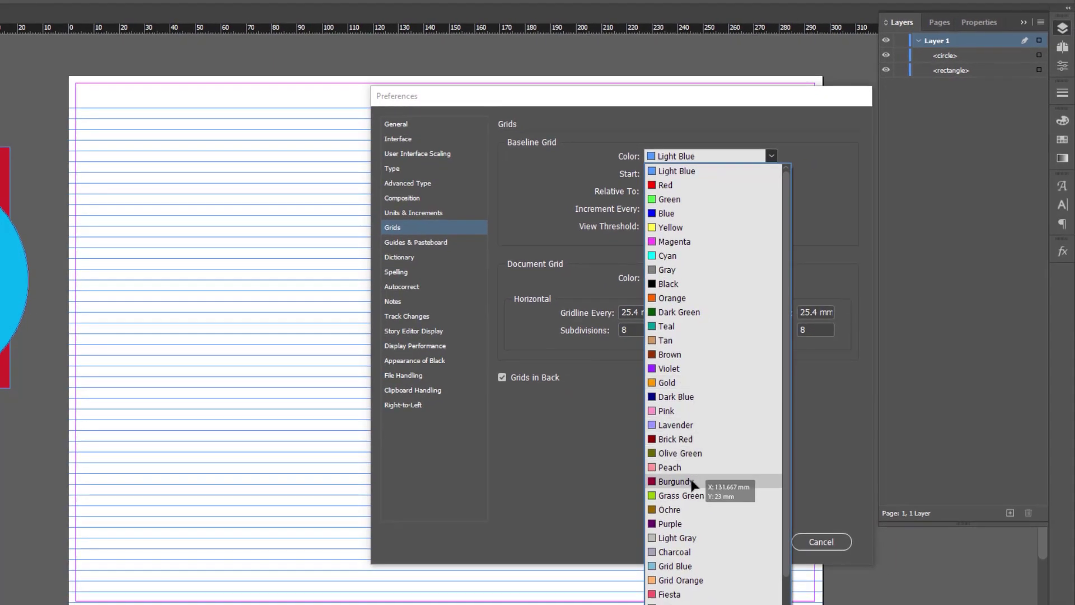
pyautogui.click(691, 524)
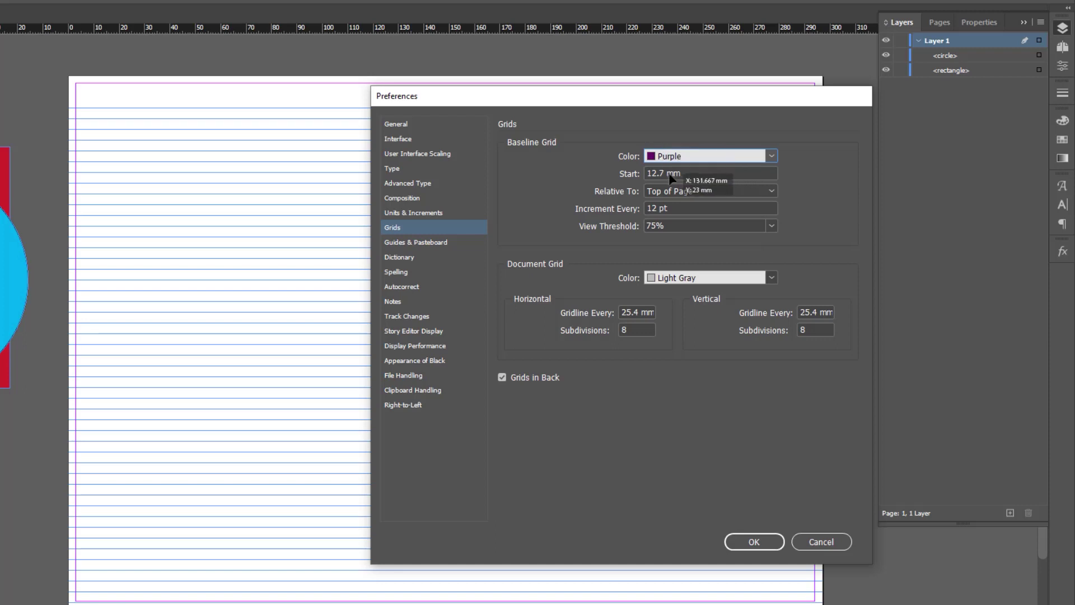
# Set the baseline grid to start at 50 mm relative to Top of Page
pyautogui.click(727, 174)
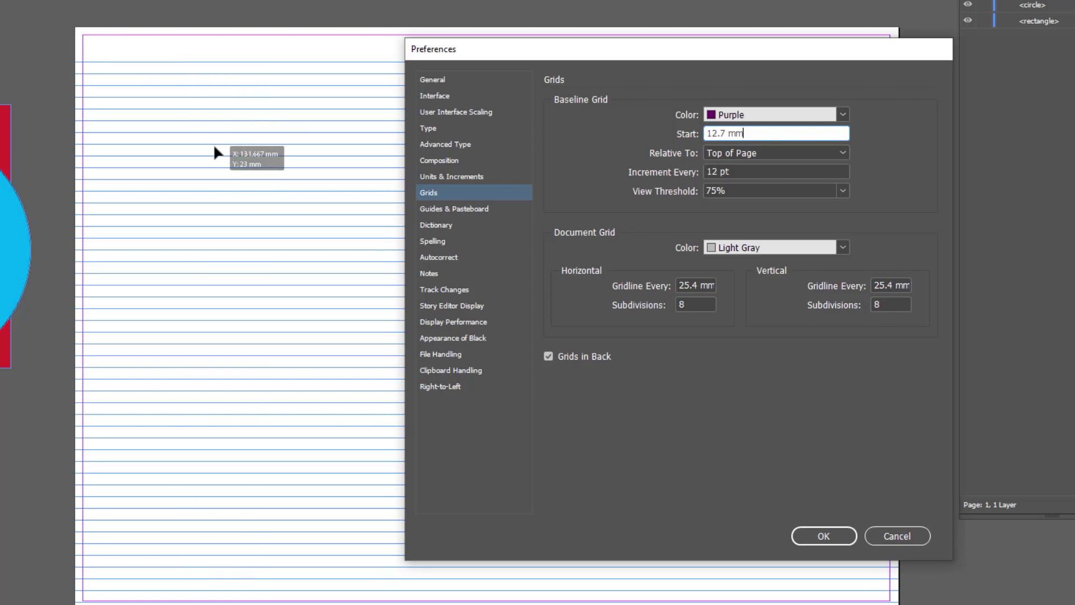
pyautogui.tripleClick(751, 133)
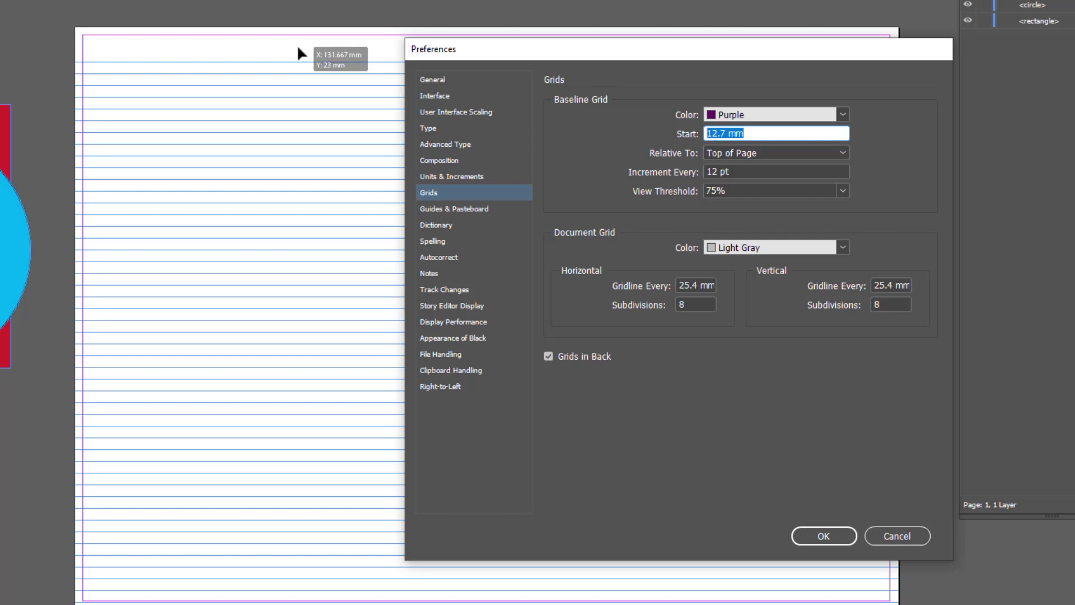
pyautogui.write('50')
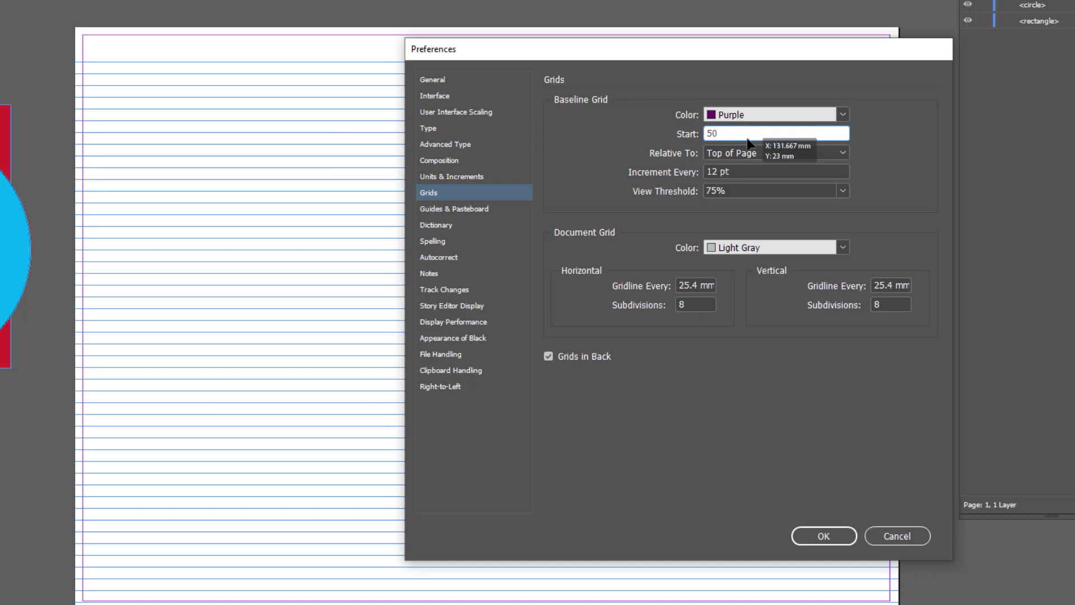
pyautogui.click(759, 153)
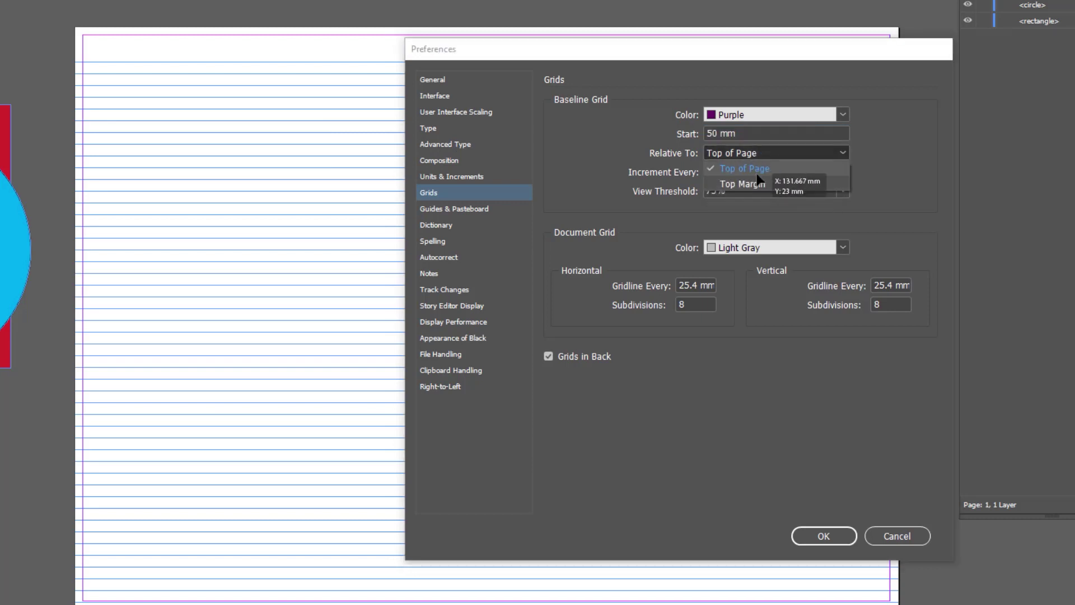
pyautogui.click(756, 170)
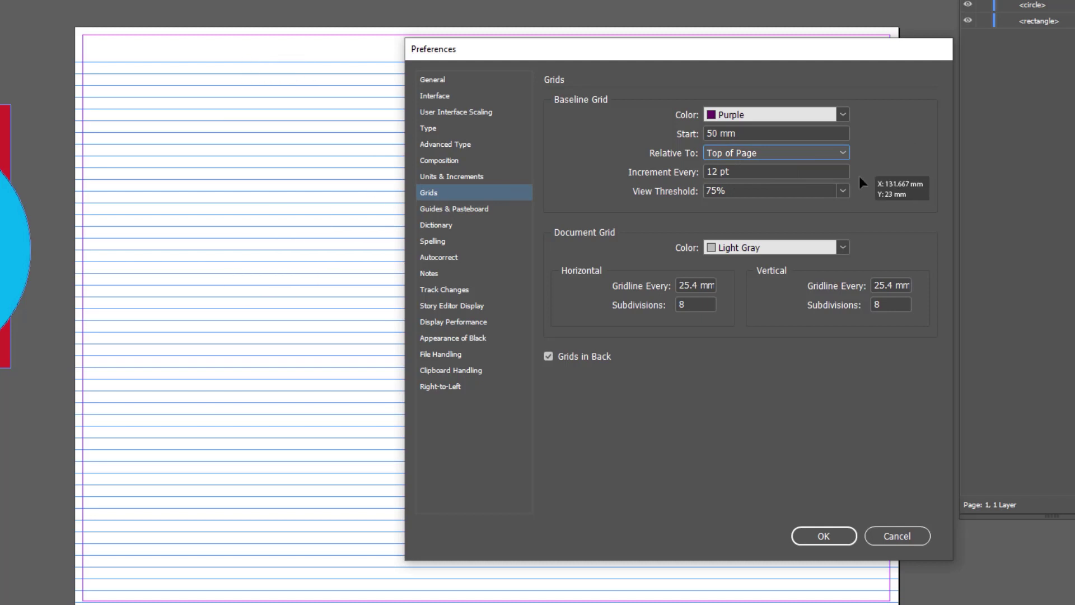
# Set the baseline grid increment to 30 pt with a 75% view threshold, and apply the grid preferences
pyautogui.press('Tab')
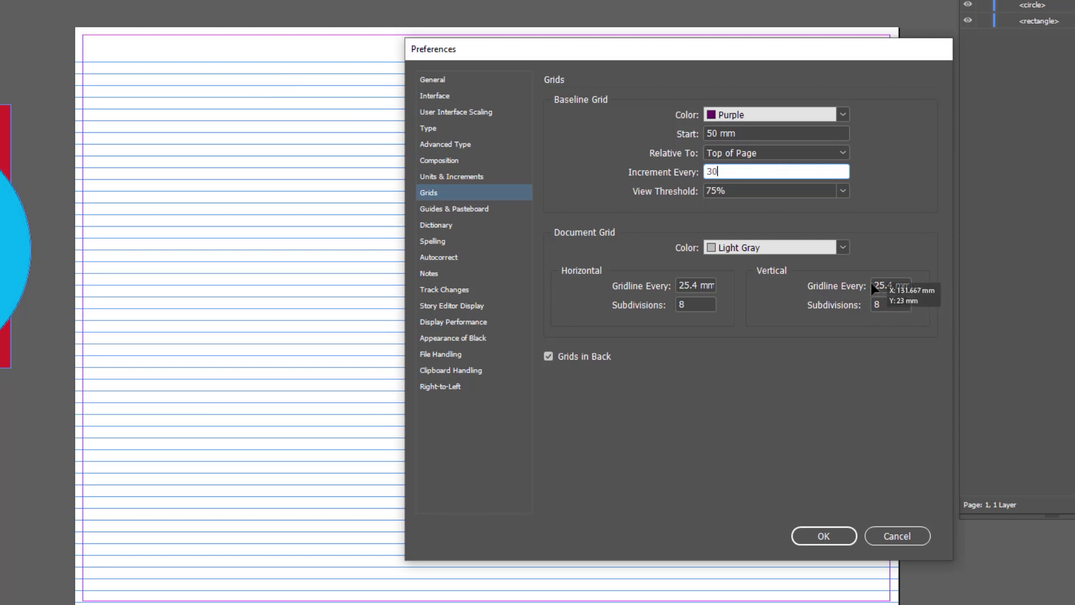
pyautogui.press('Tab')
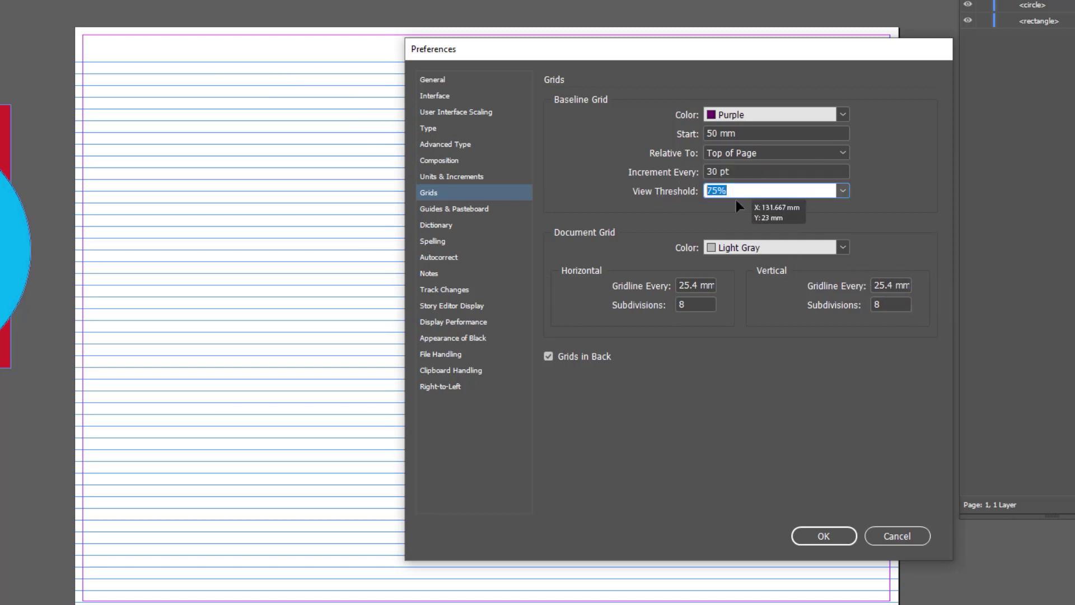
pyautogui.click(841, 191)
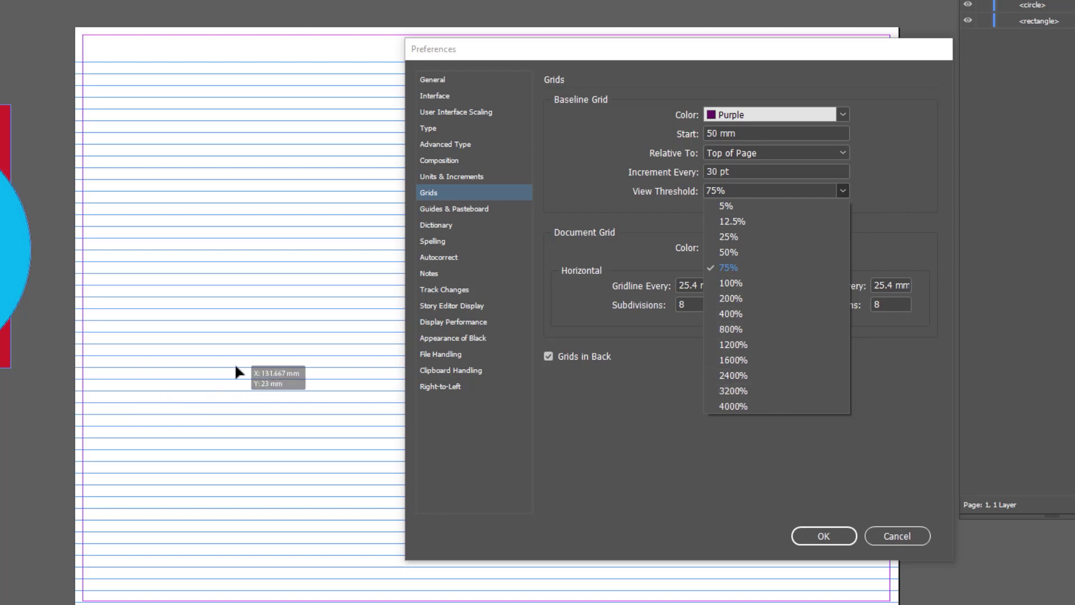
pyautogui.click(746, 269)
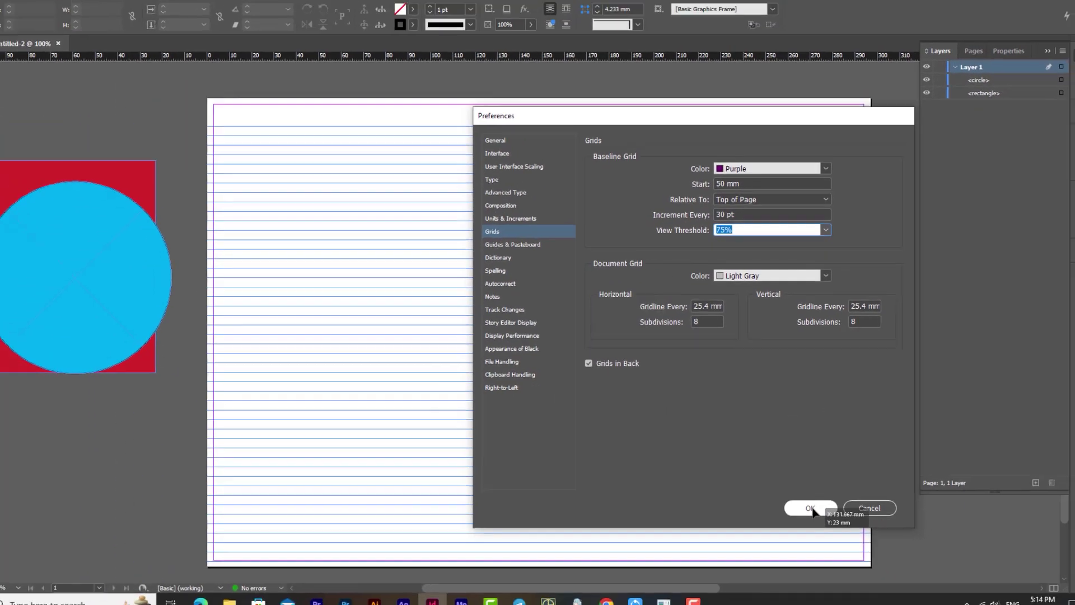
pyautogui.click(824, 535)
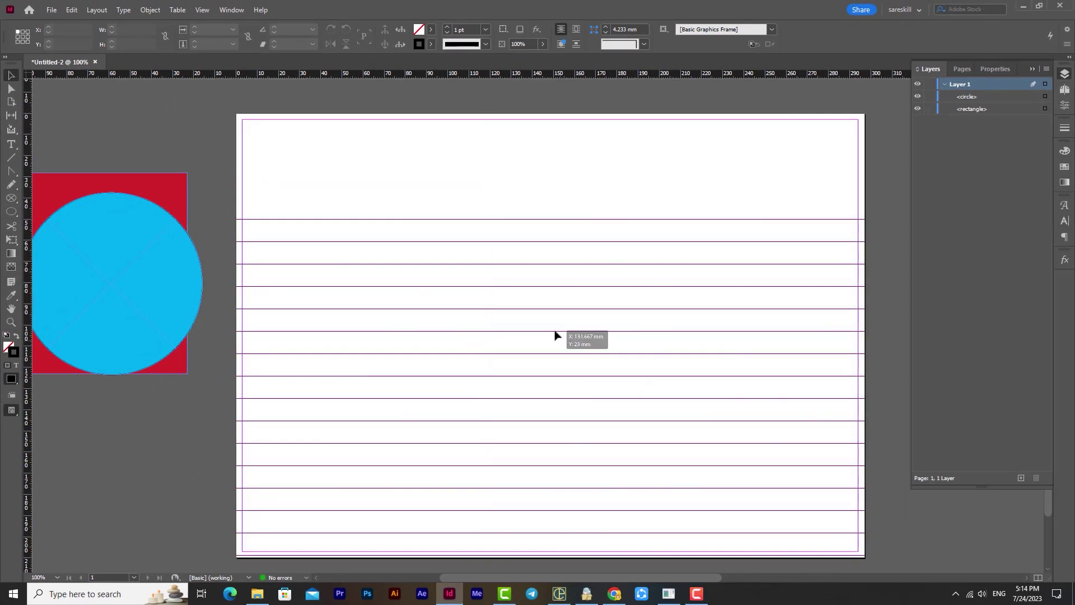
pyautogui.hotkey('ctrl', '=')
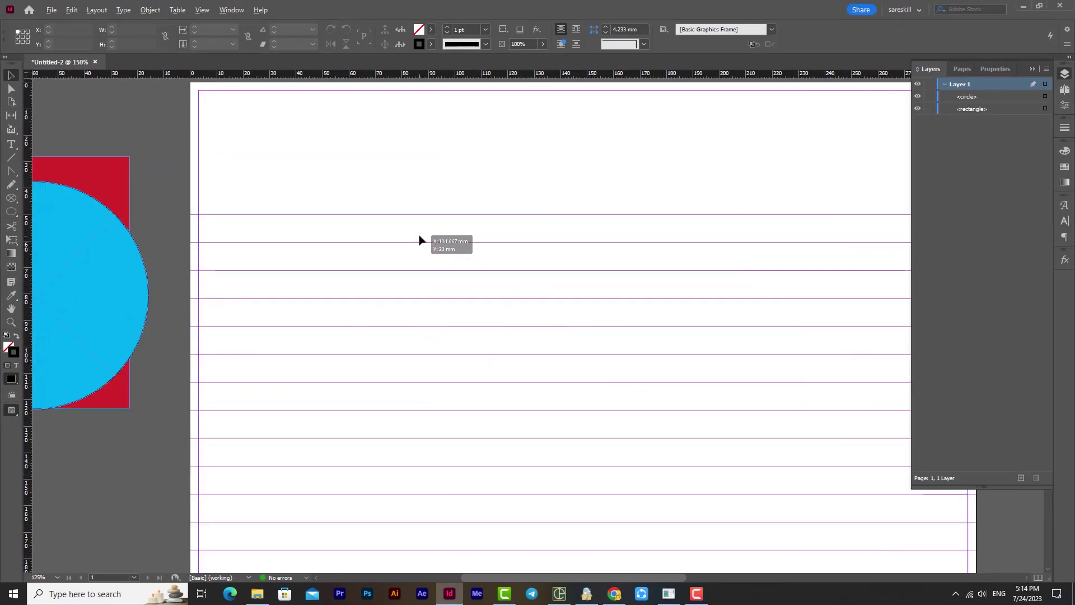
pyautogui.hotkey('ctrl', '-')
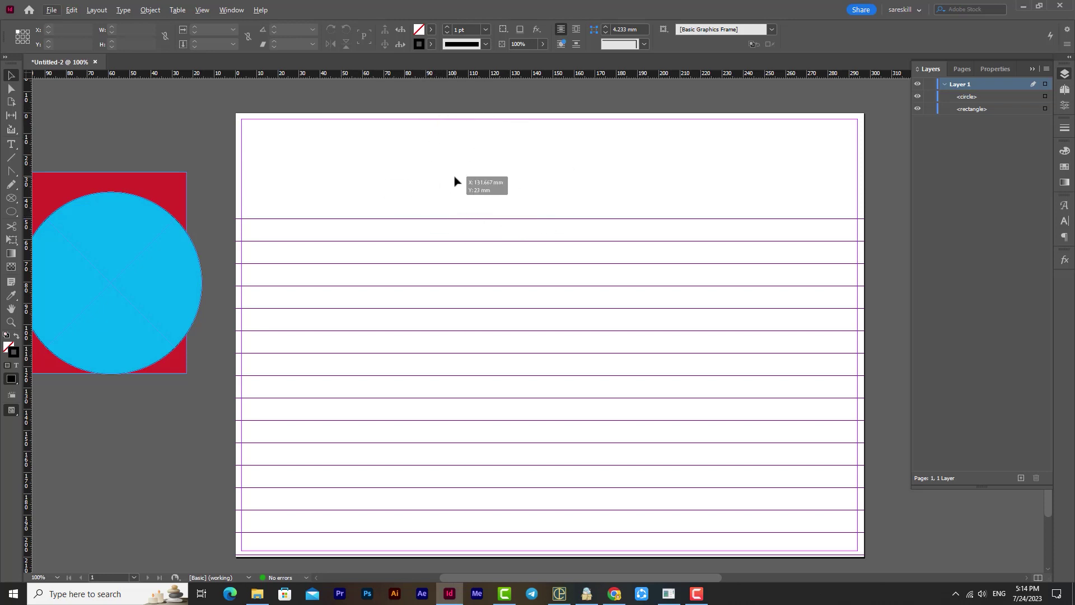
# Reopen the Grids preferences, set the baseline grid increment to 12 pt and apply it
pyautogui.click(76, 10)
pyautogui.moveTo(168, 451)
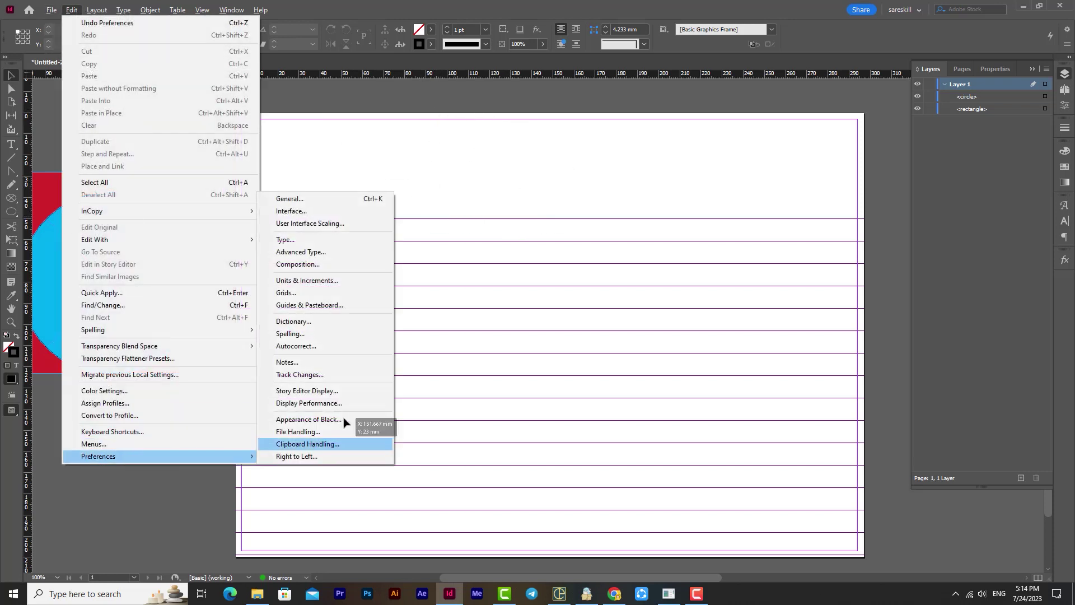
pyautogui.click(347, 292)
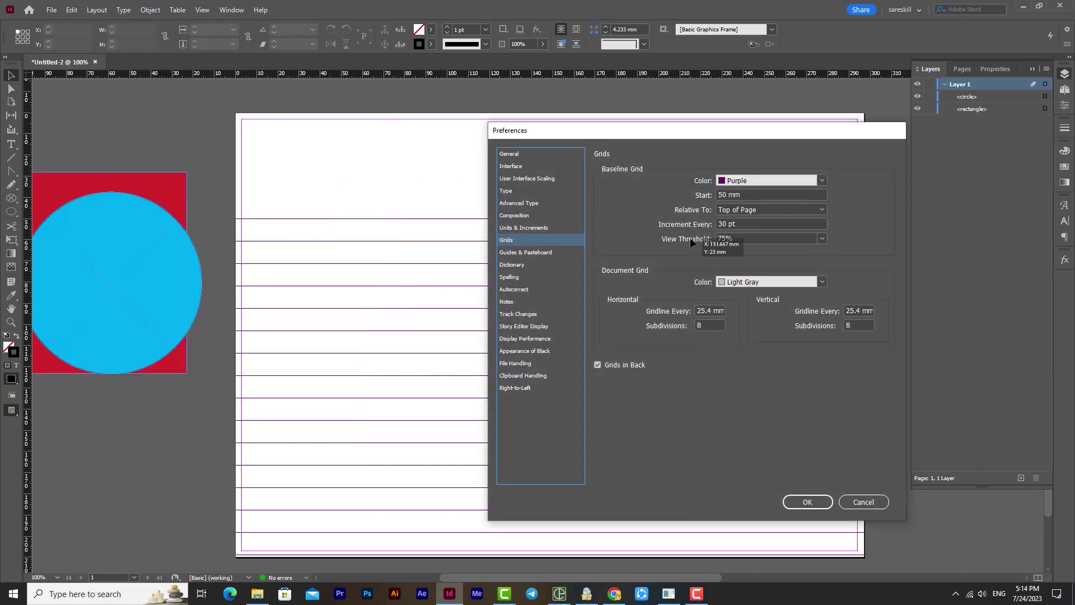
pyautogui.moveTo(737, 223); pyautogui.dragTo(707, 227)
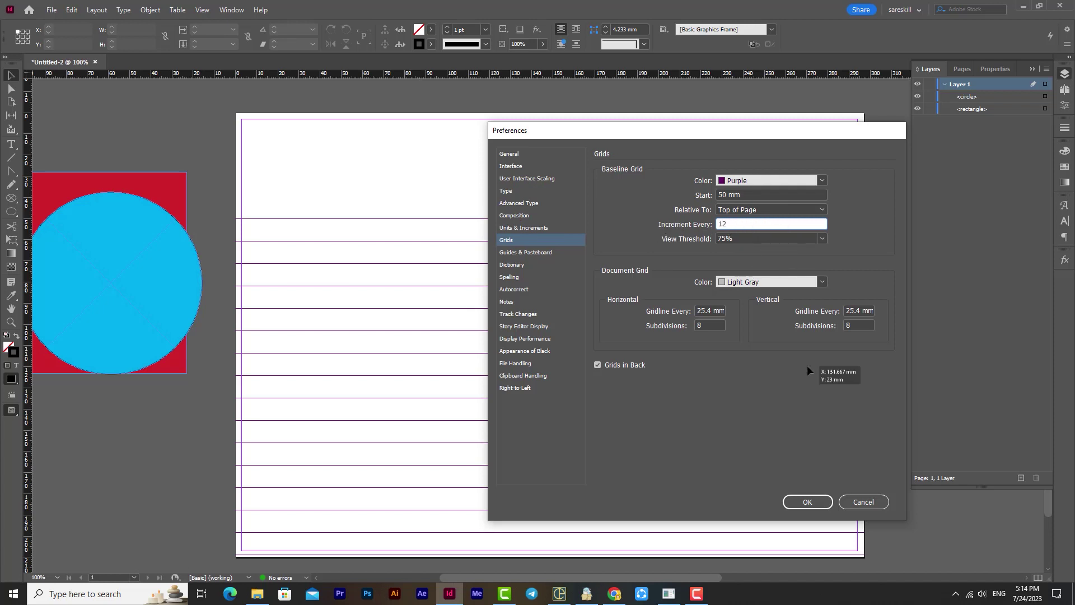
pyautogui.click(812, 502)
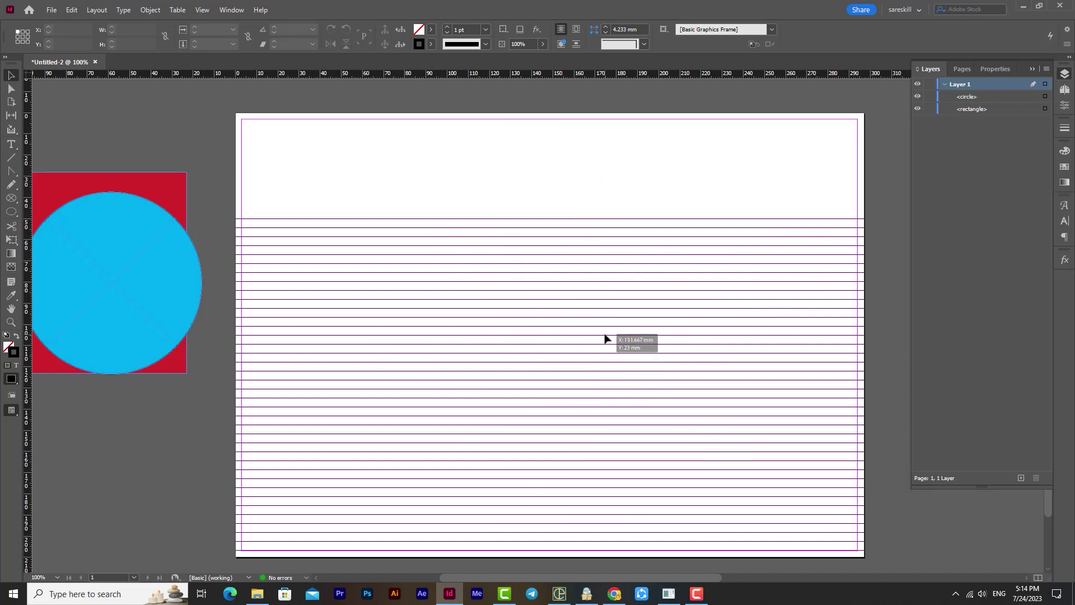
# Hide the baseline grid and show the document grid
pyautogui.click(133, 10)
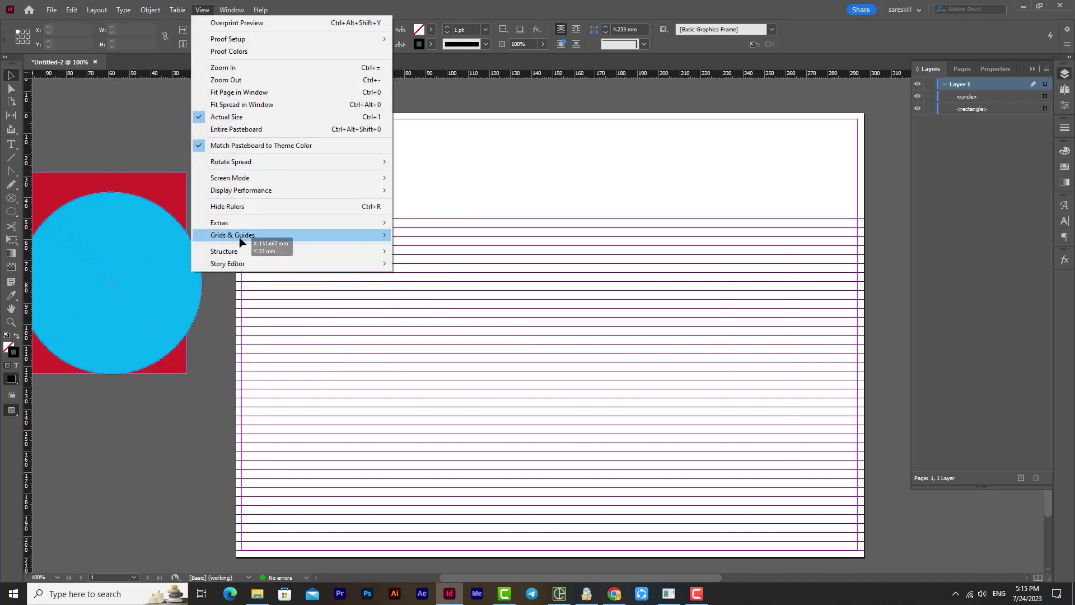
pyautogui.moveTo(240, 243)
pyautogui.click(432, 312)
pyautogui.click(210, 12)
pyautogui.moveTo(229, 235)
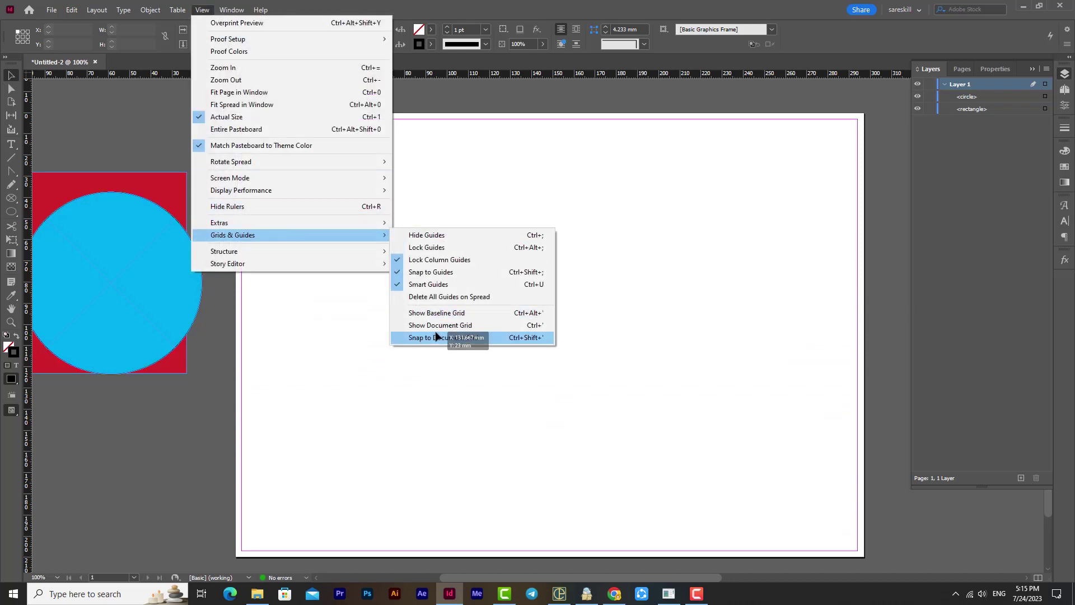
pyautogui.click(440, 326)
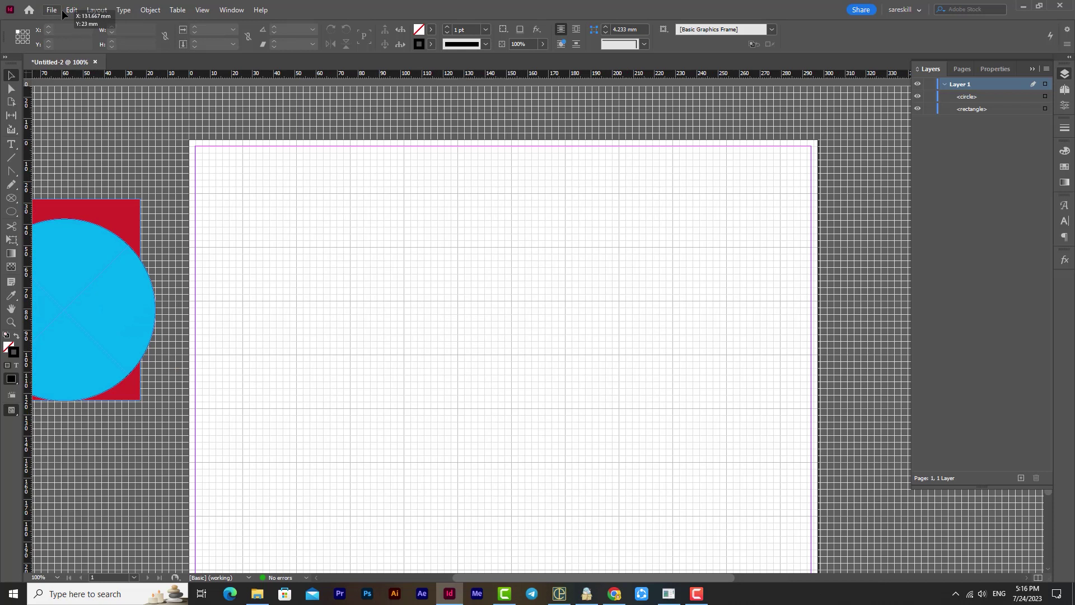
# Open the Grids preferences and set the document grid color to Dark Blue
pyautogui.click(72, 9)
pyautogui.moveTo(155, 458)
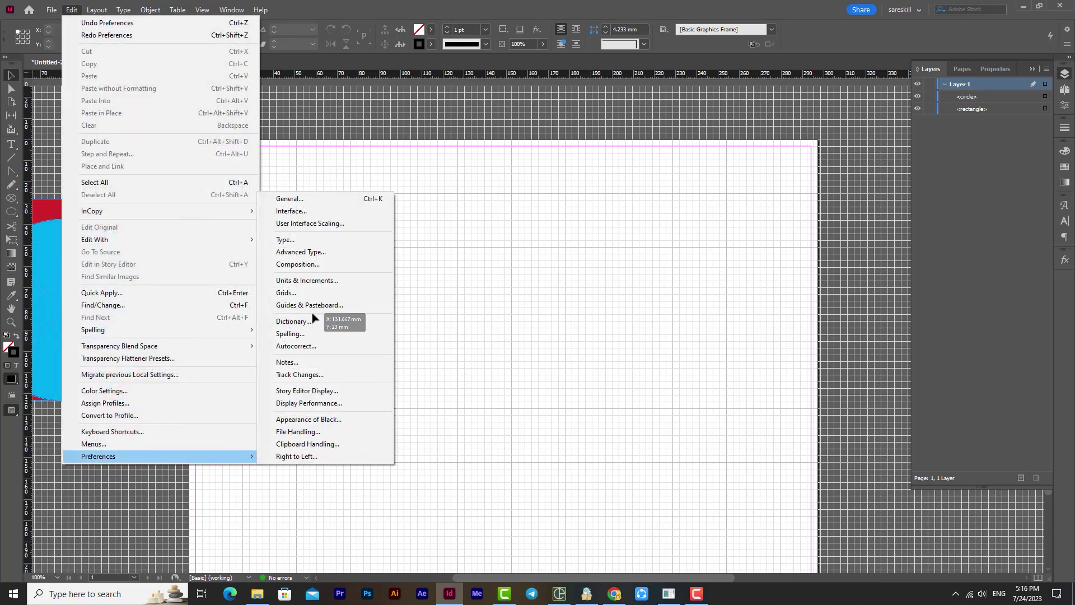
pyautogui.click(308, 294)
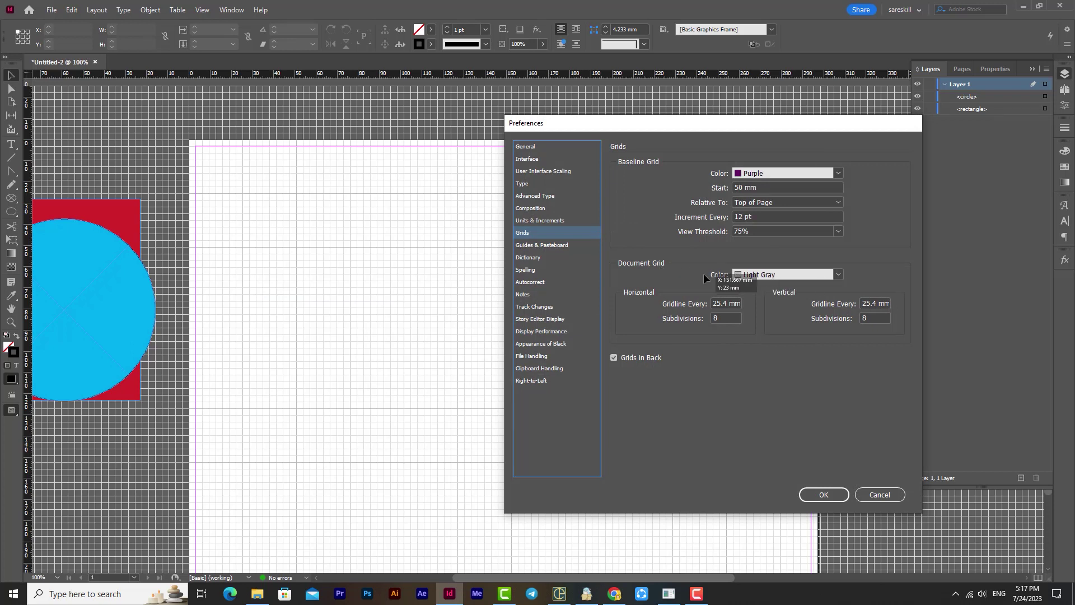
pyautogui.click(817, 278)
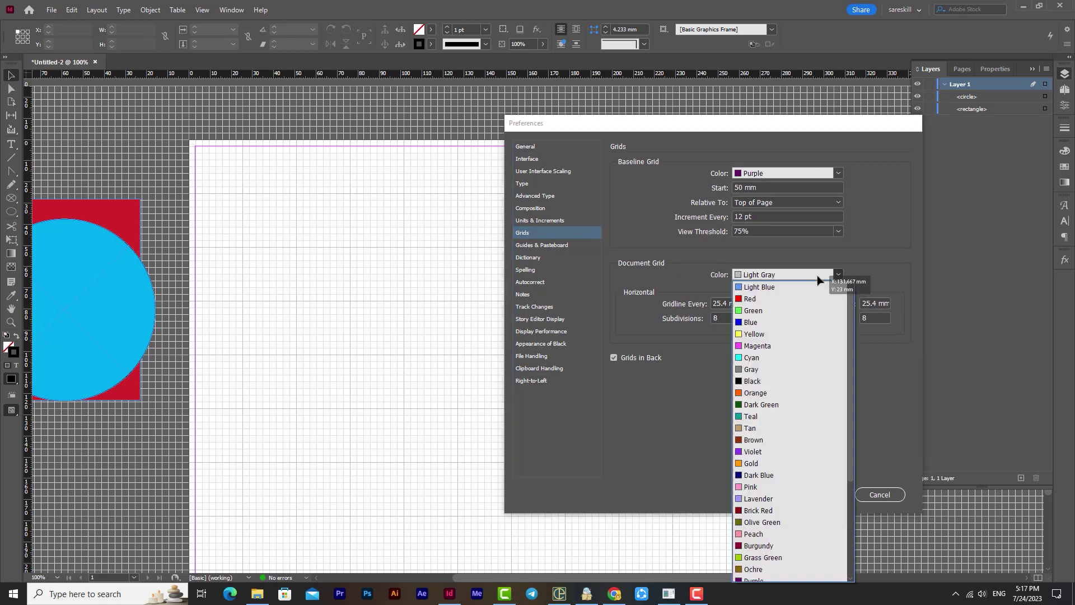
pyautogui.click(767, 476)
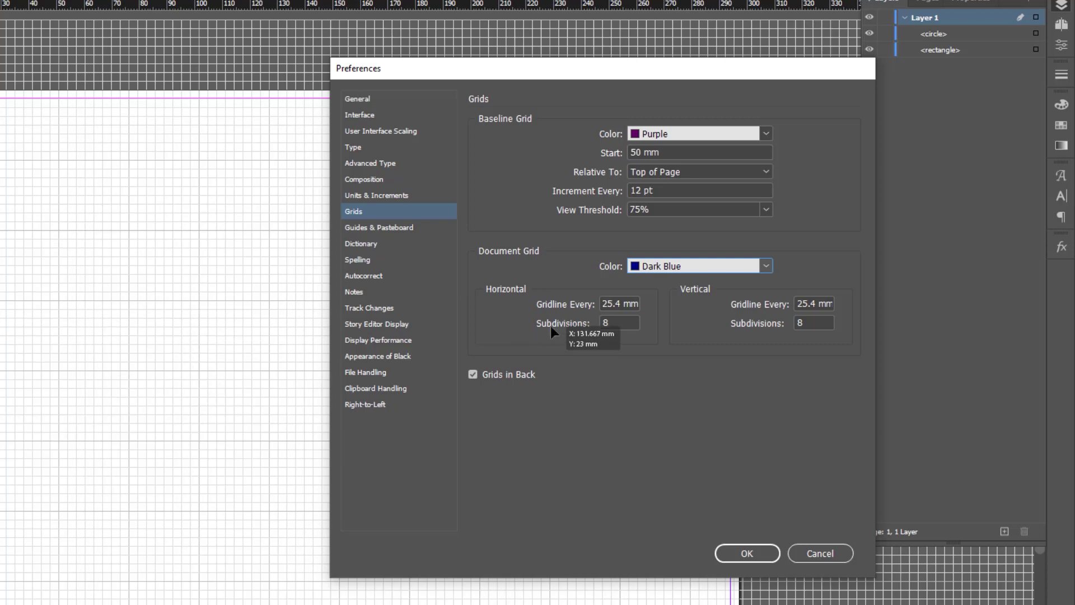
# Set the document grid's horizontal subdivisions to 5, keep the vertical subdivisions at 8, and apply the preferences
pyautogui.click(616, 323)
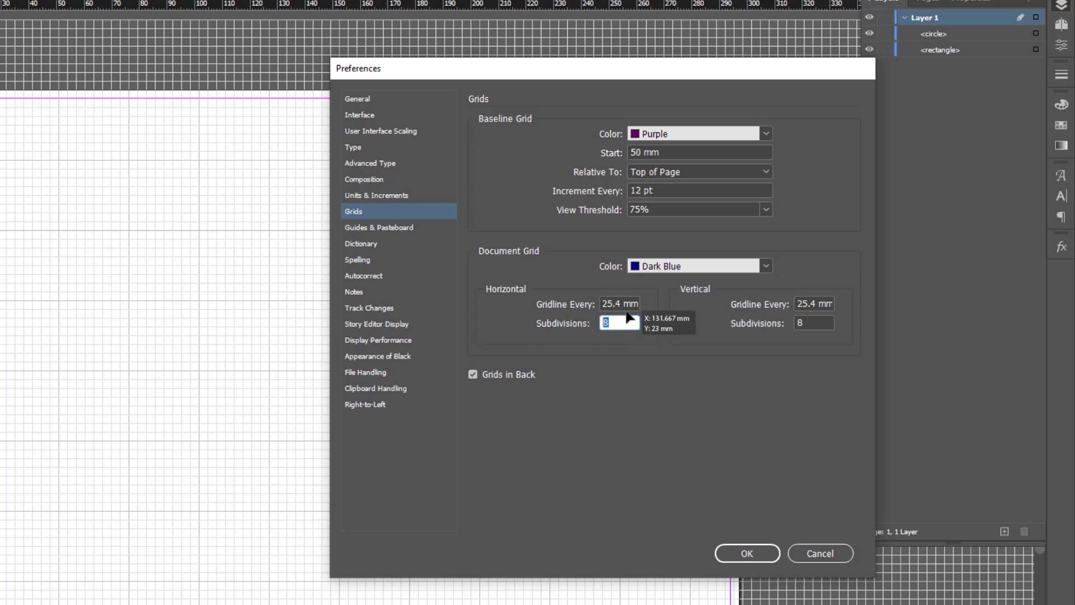
pyautogui.doubleClick(610, 306)
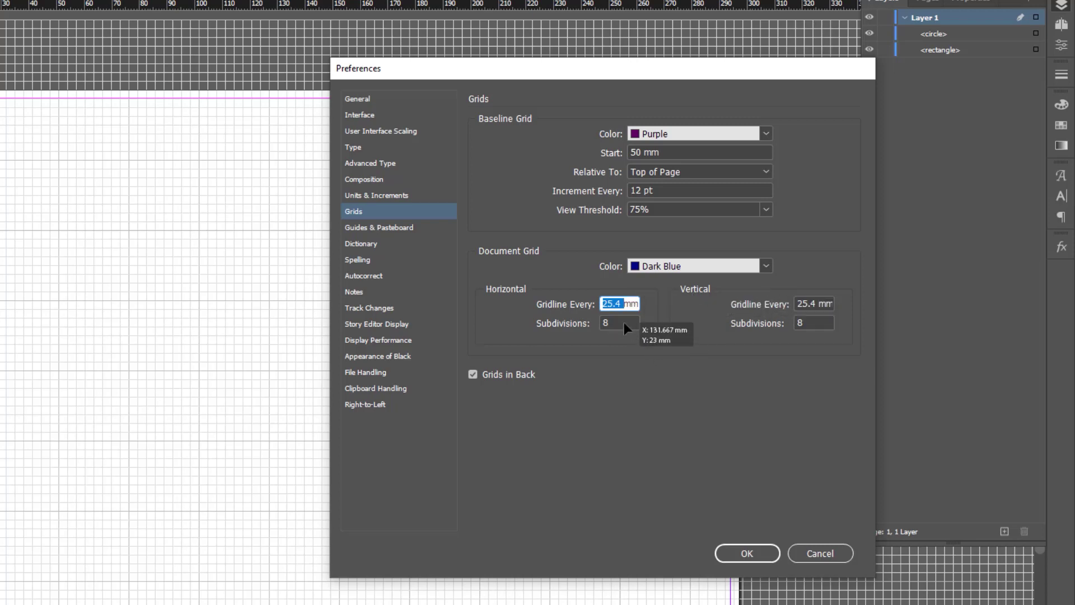
pyautogui.press('Tab')
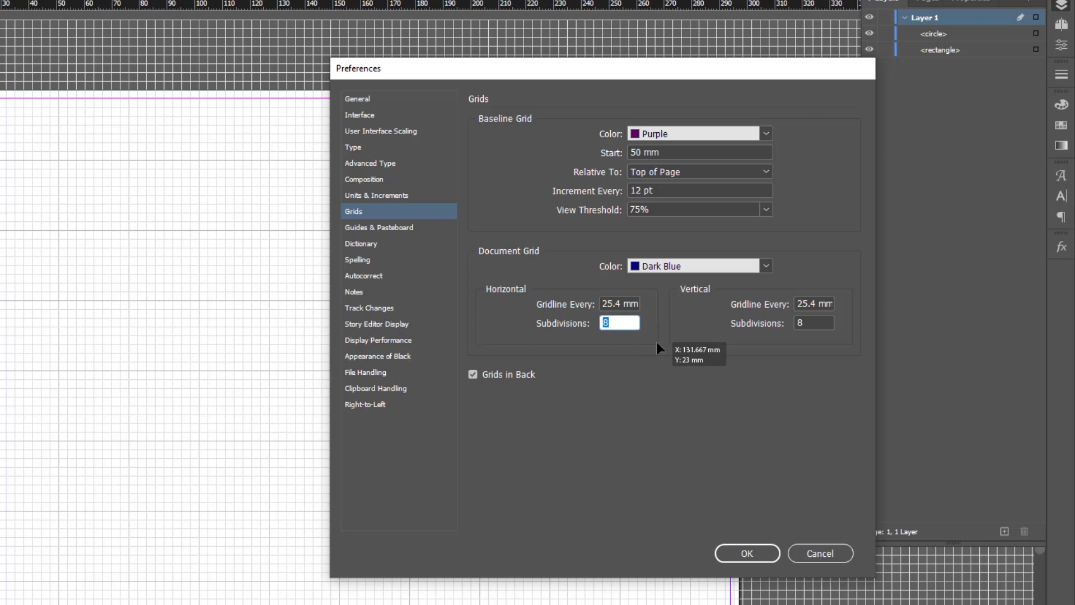
pyautogui.write('5')
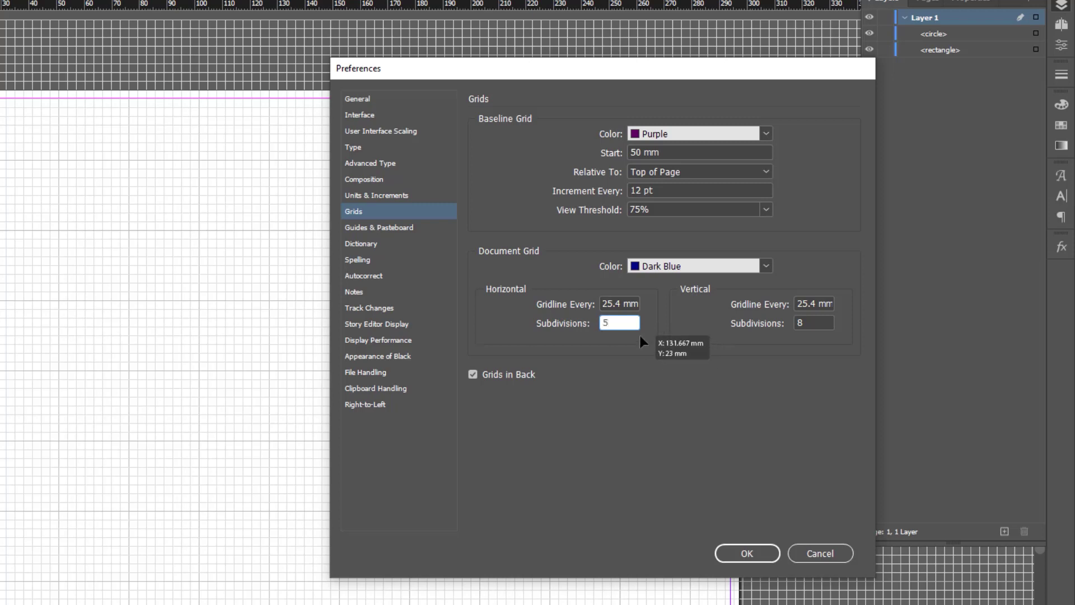
pyautogui.click(806, 323)
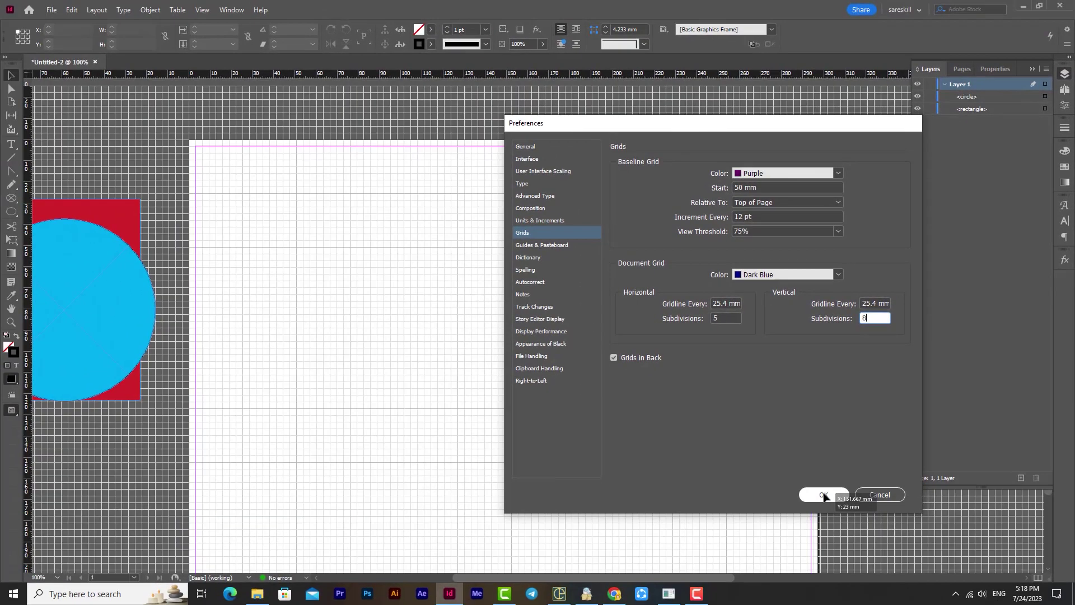
pyautogui.click(747, 553)
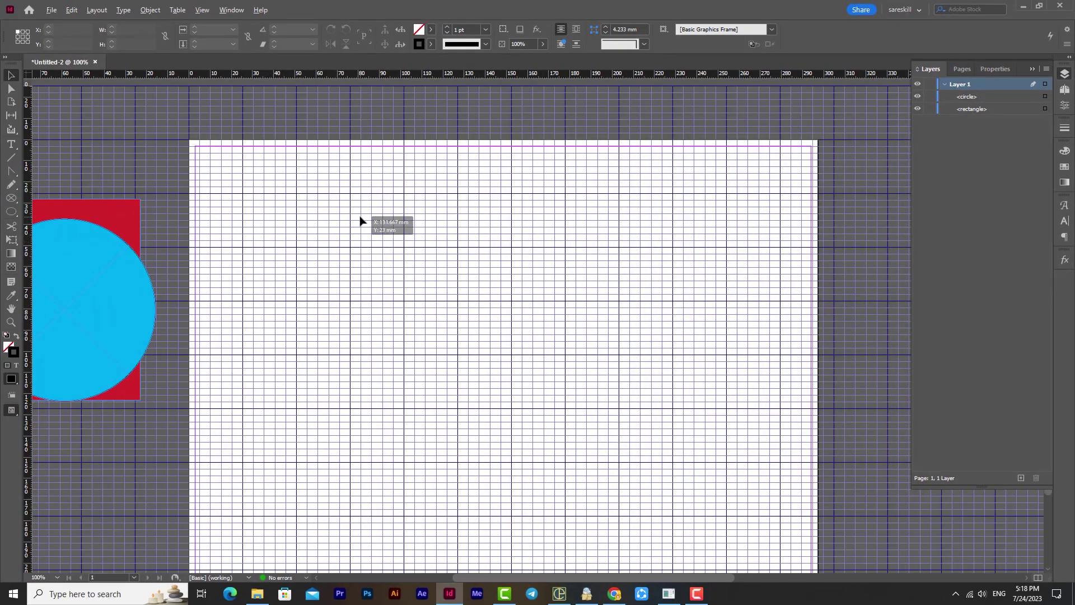
# Set the document grid's vertical subdivisions to 5 in the Grids preferences and apply them
pyautogui.scroll(1, 360, 220)
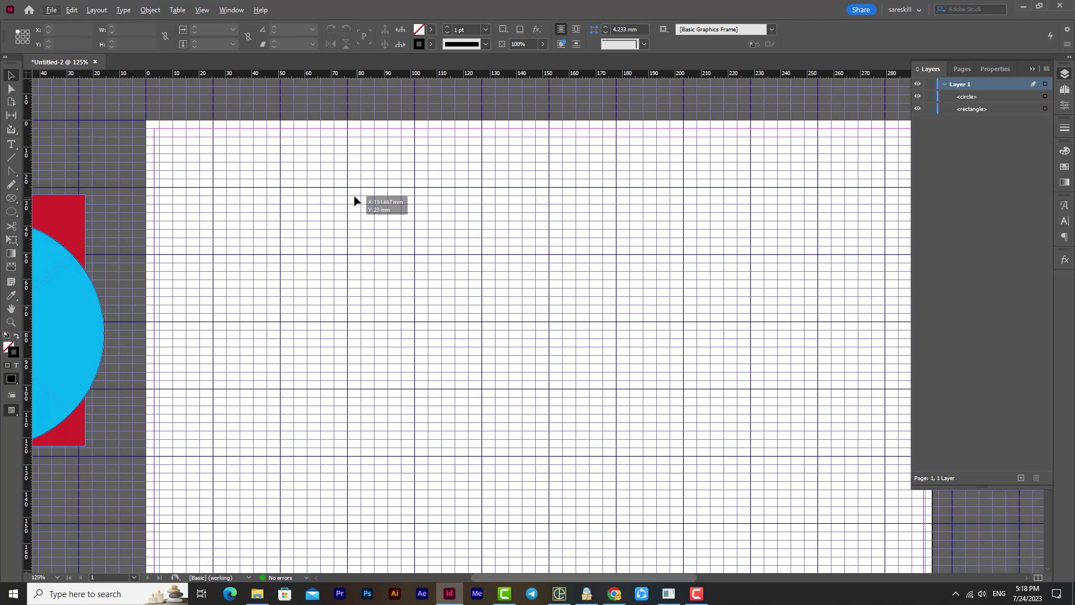
pyautogui.click(72, 9)
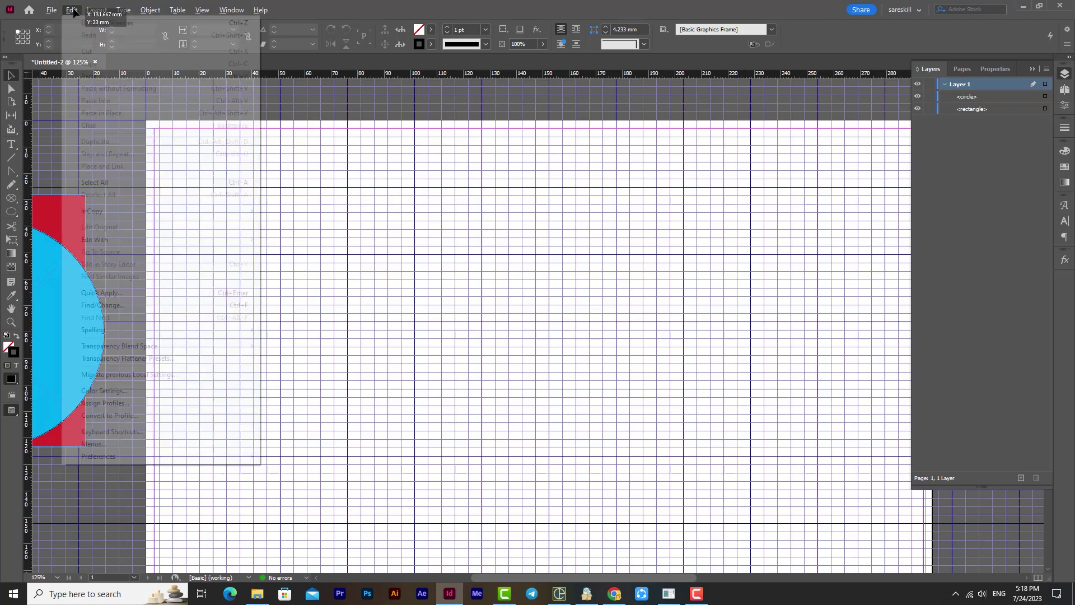
pyautogui.moveTo(145, 454)
pyautogui.click(286, 293)
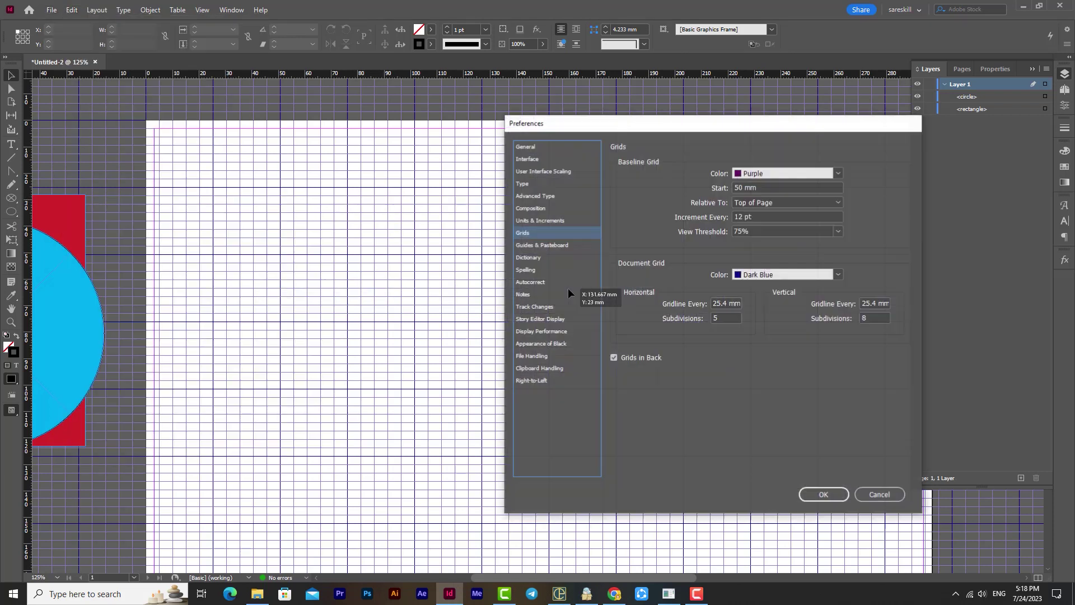
pyautogui.doubleClick(874, 318)
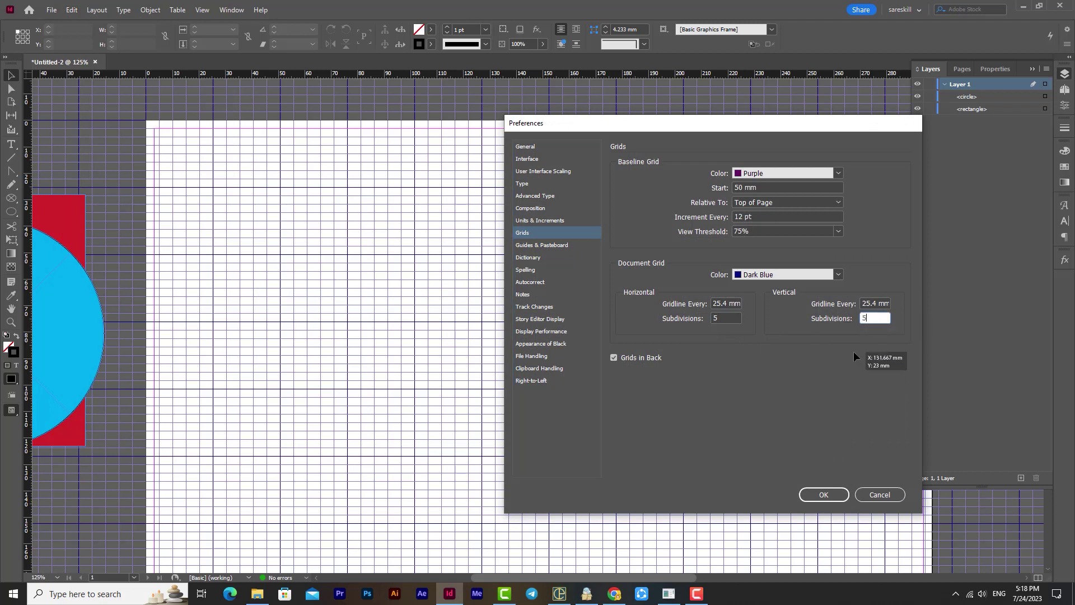
pyautogui.write('5')
pyautogui.click(823, 494)
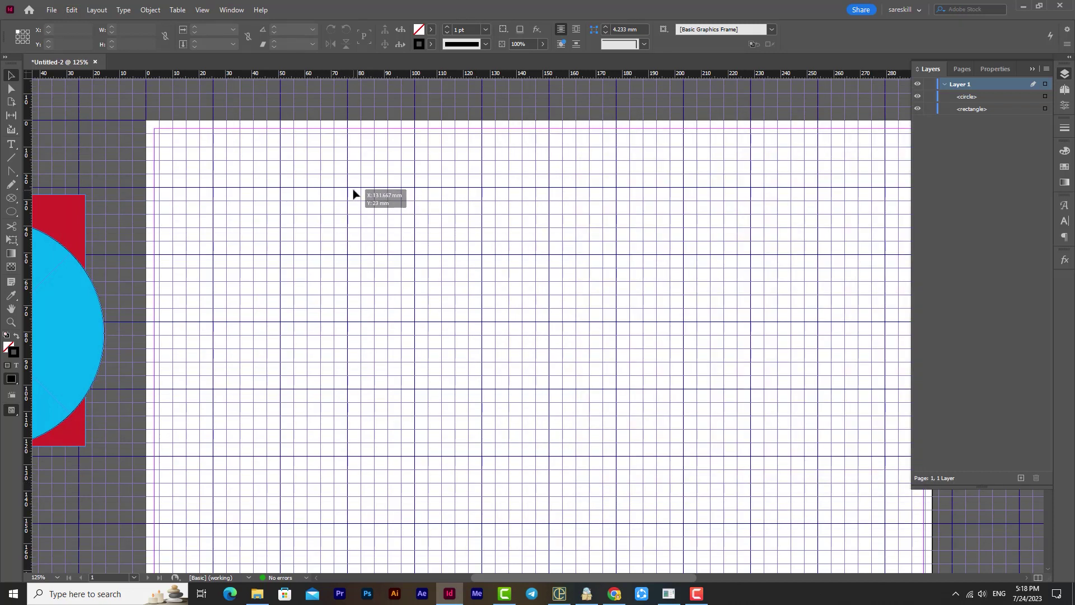
# Set both the horizontal and vertical subdivisions of the document grid to 2 and apply the preferences
pyautogui.click(72, 9)
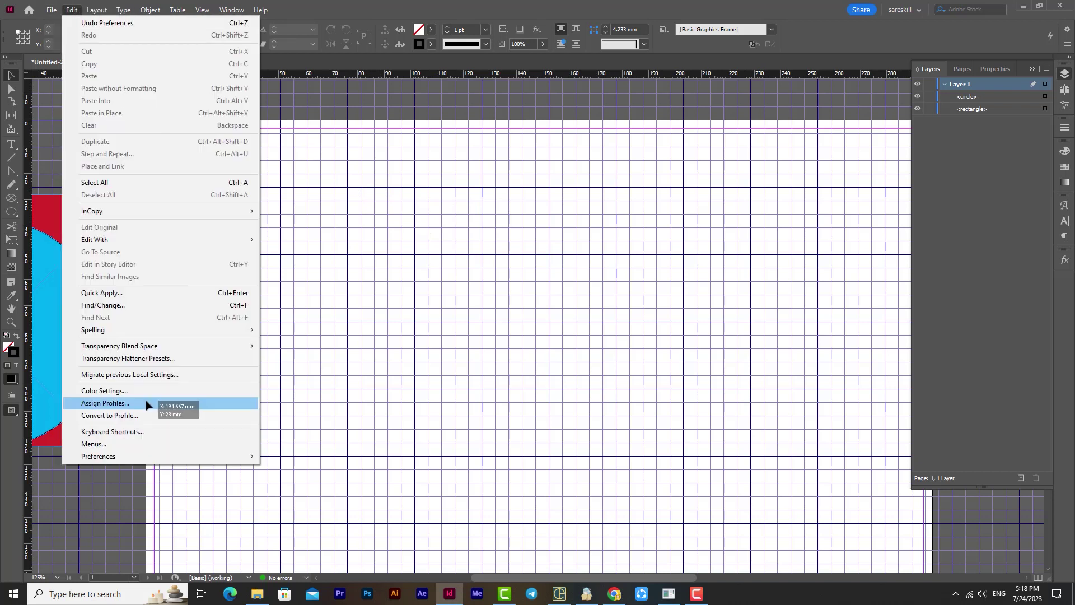
pyautogui.moveTo(146, 456)
pyautogui.click(286, 292)
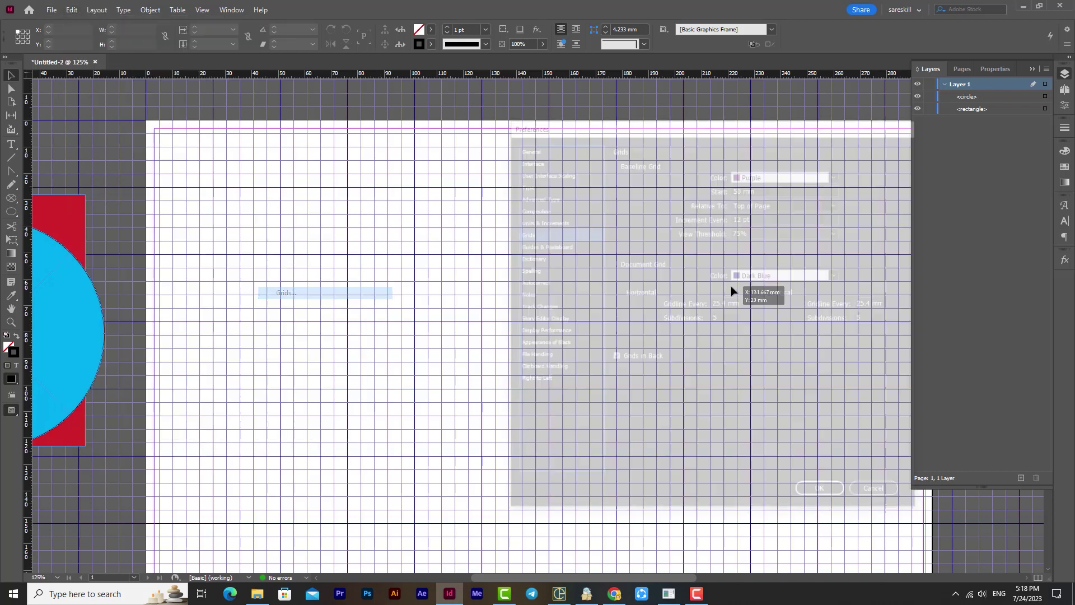
pyautogui.click(725, 317)
pyautogui.write('2')
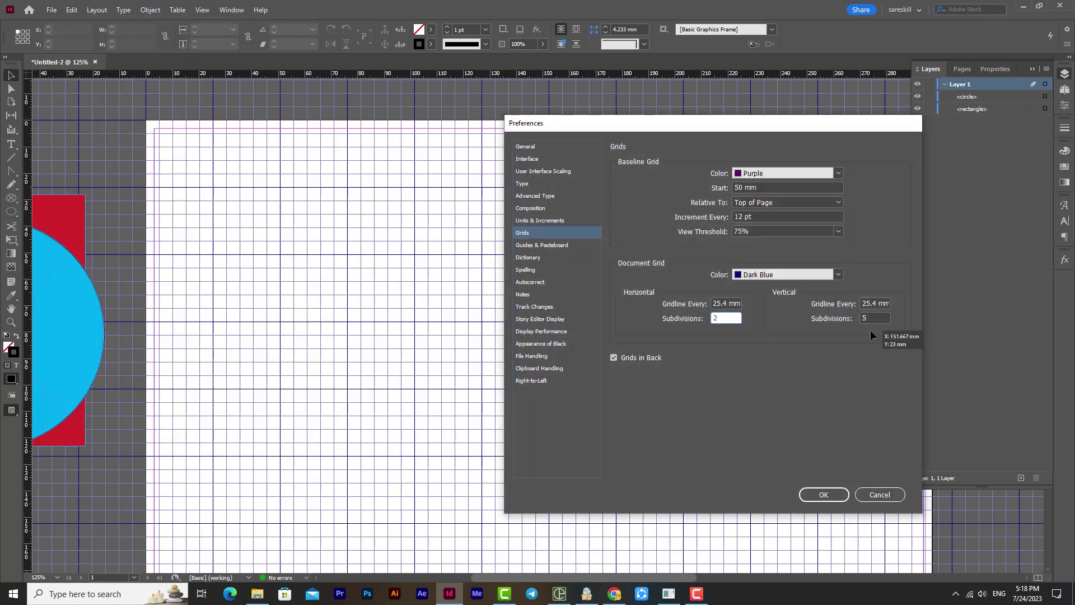
pyautogui.click(871, 318)
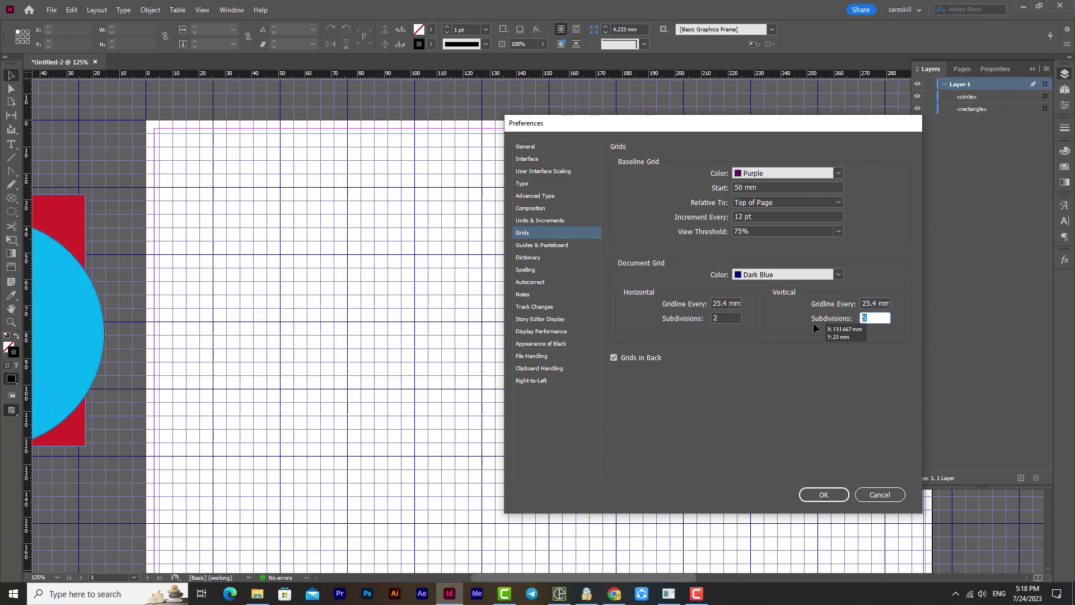
pyautogui.write('2')
pyautogui.click(725, 317)
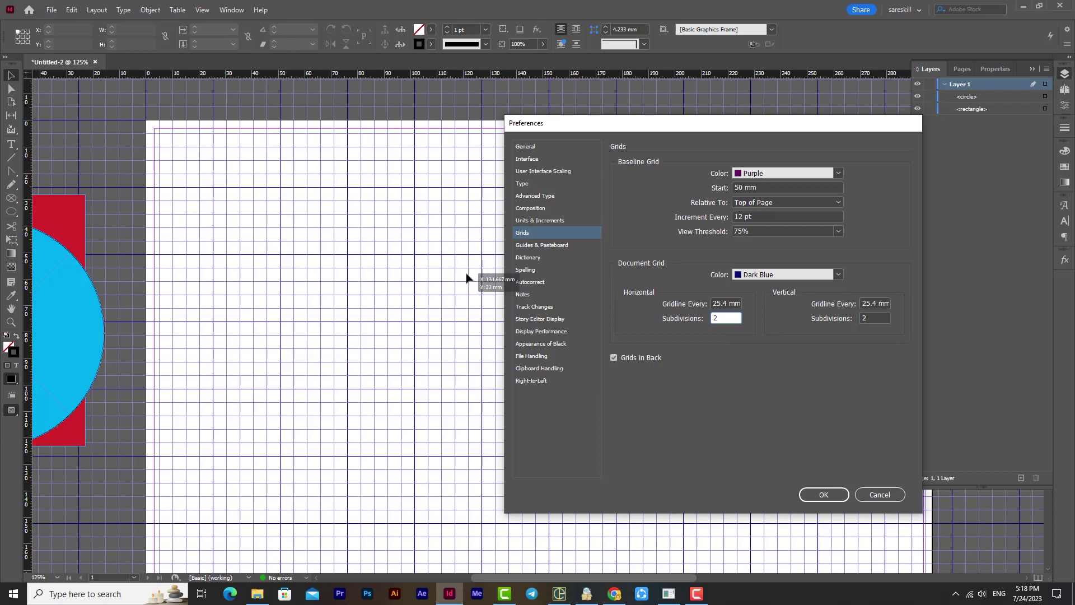
pyautogui.click(821, 495)
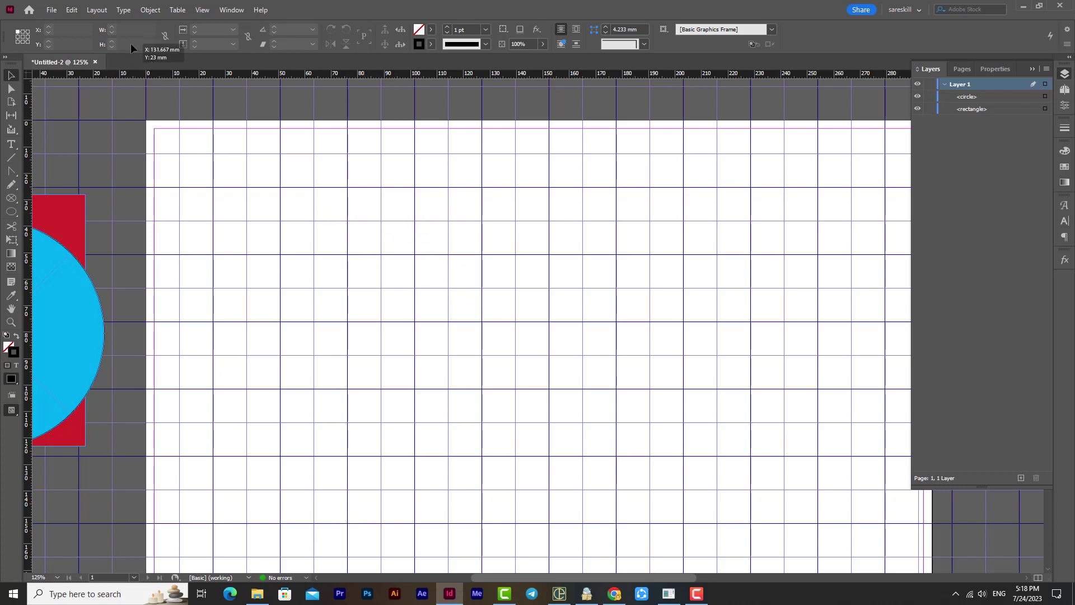
# Reopen the Grids preferences, set the document grid's horizontal and vertical subdivisions to 20, and apply them
pyautogui.click(72, 10)
pyautogui.moveTo(112, 456)
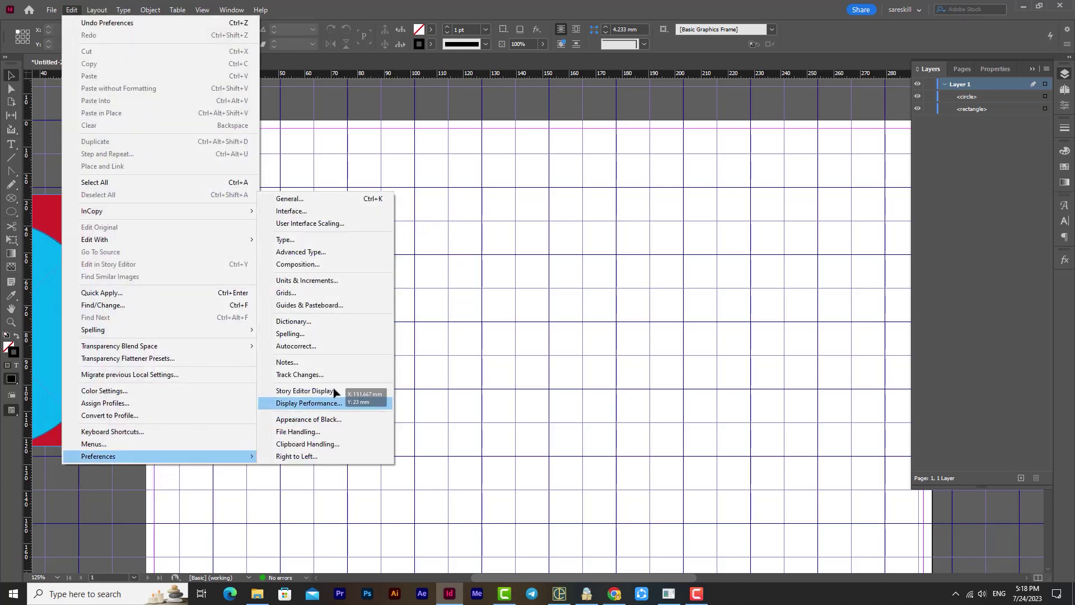
pyautogui.click(311, 301)
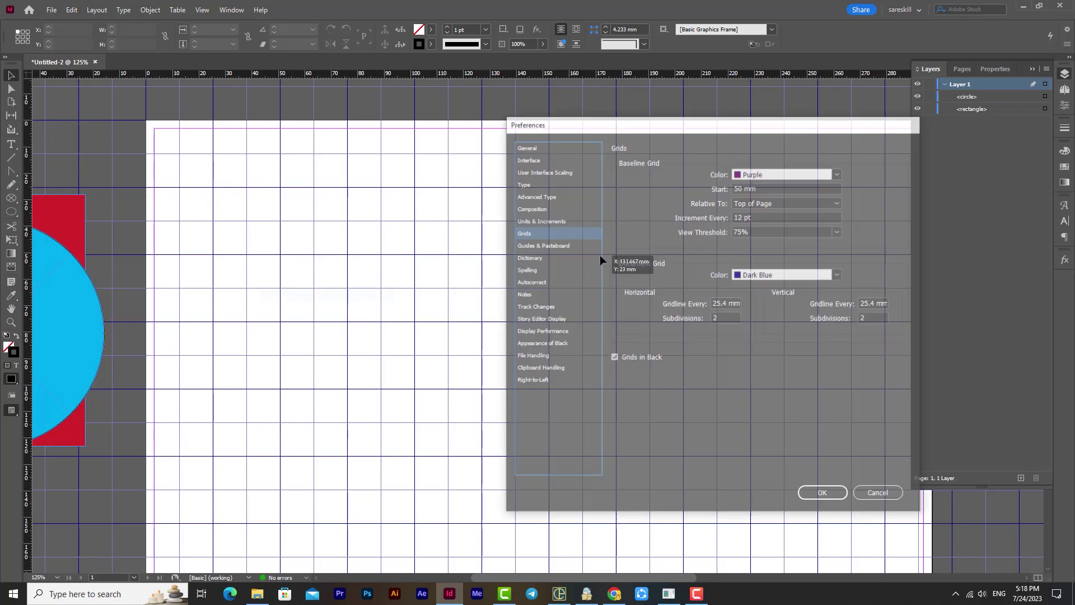
pyautogui.doubleClick(717, 319)
pyautogui.write('20')
pyautogui.doubleClick(879, 320)
pyautogui.write('20')
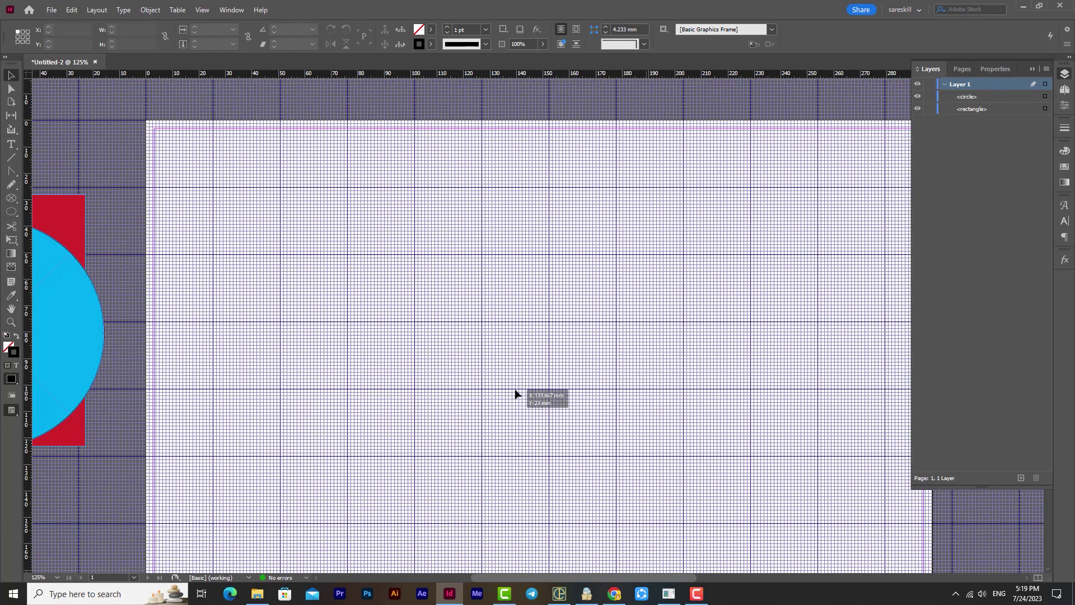
pyautogui.click(824, 495)
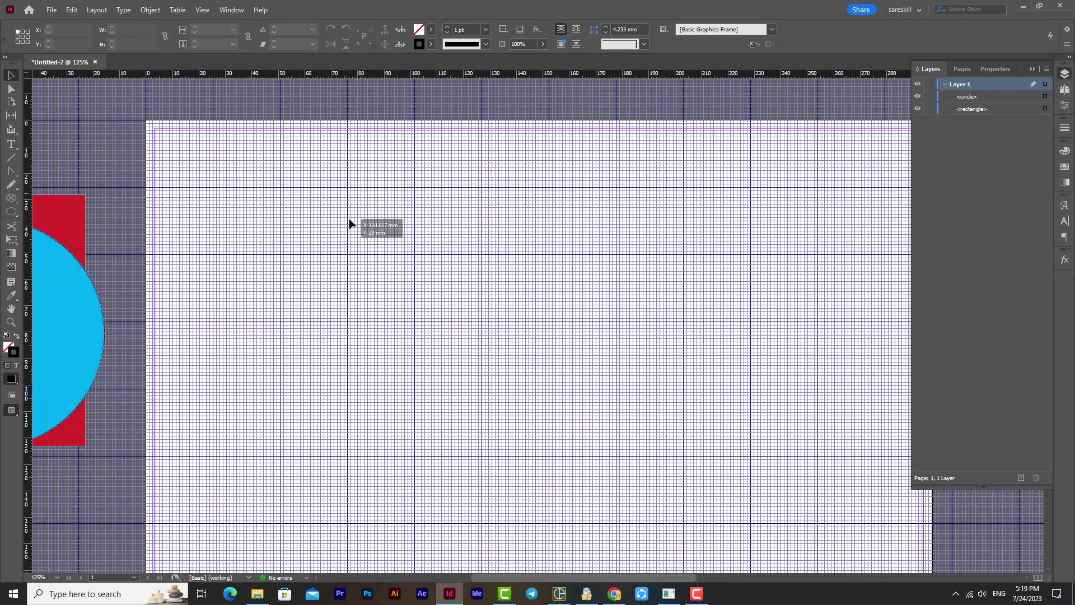
# Set the document grid's subdivisions to 8 both horizontally and vertically in the Grids preferences and apply them
pyautogui.click(73, 10)
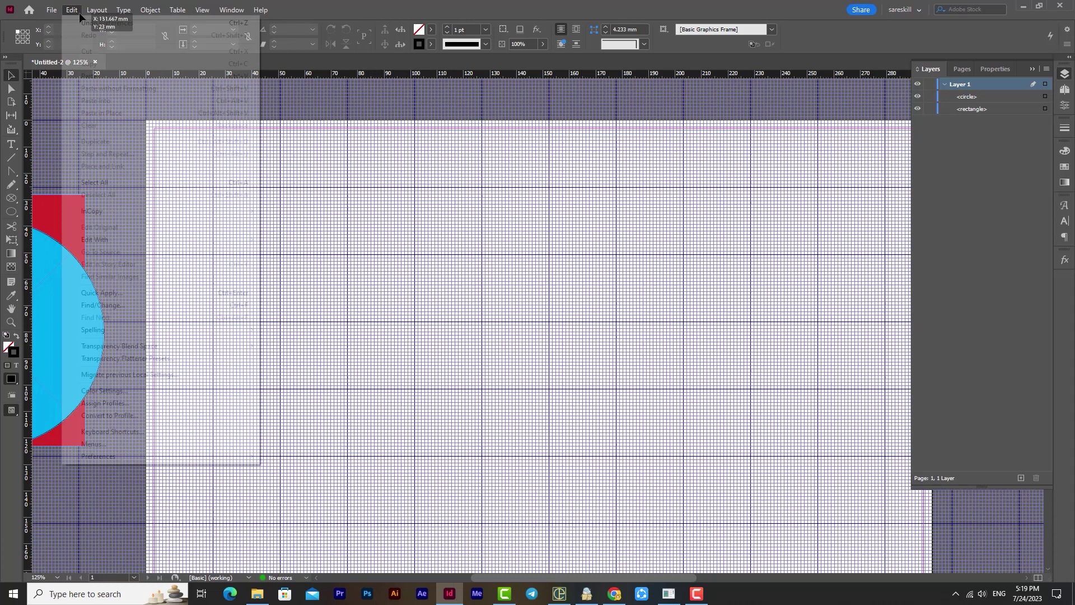
pyautogui.moveTo(168, 456)
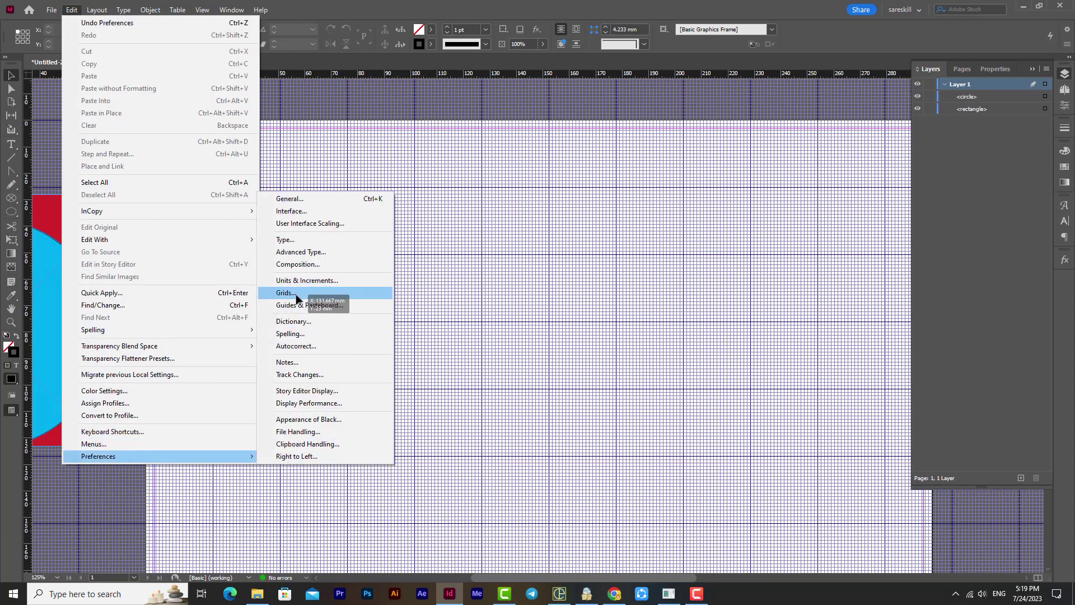
pyautogui.click(305, 290)
pyautogui.doubleClick(728, 318)
pyautogui.write('8')
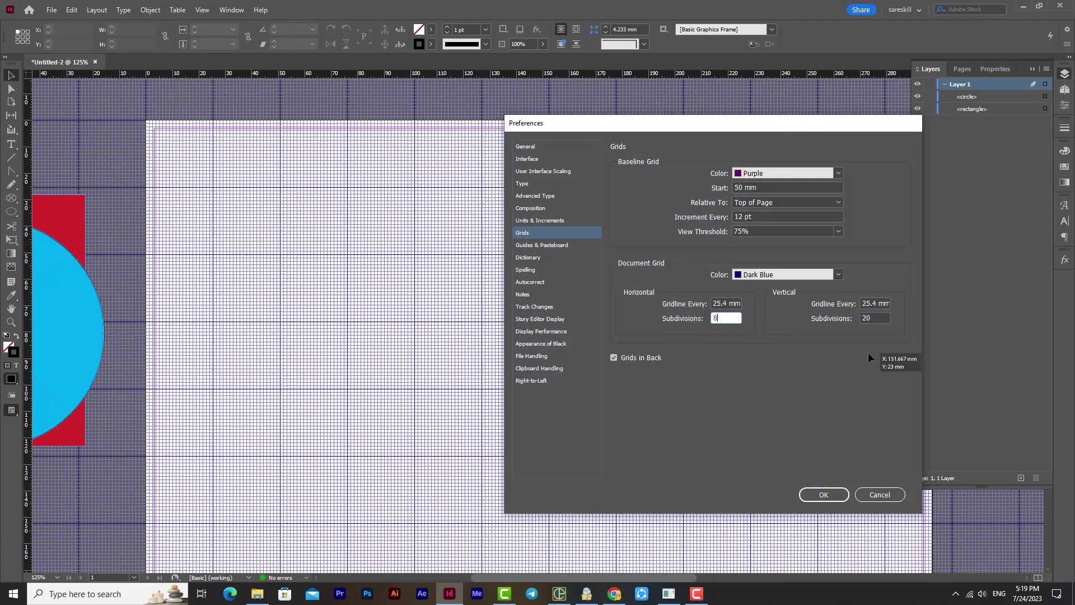
pyautogui.doubleClick(868, 318)
pyautogui.write('8')
pyautogui.click(824, 494)
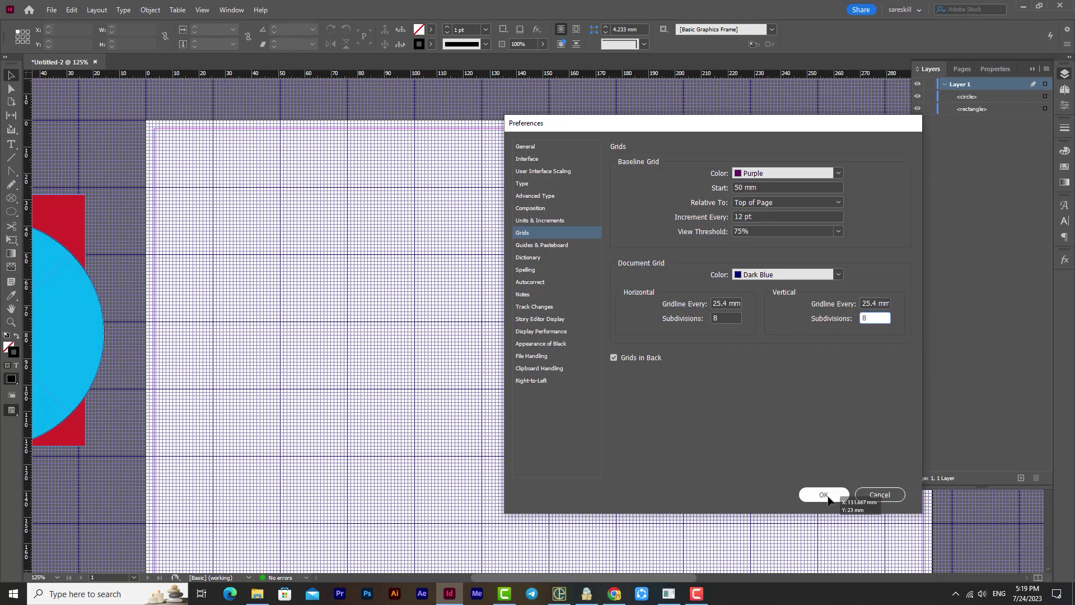
pyautogui.hotkey('ctrl', '-')
pyautogui.hotkey('ctrl', '-')
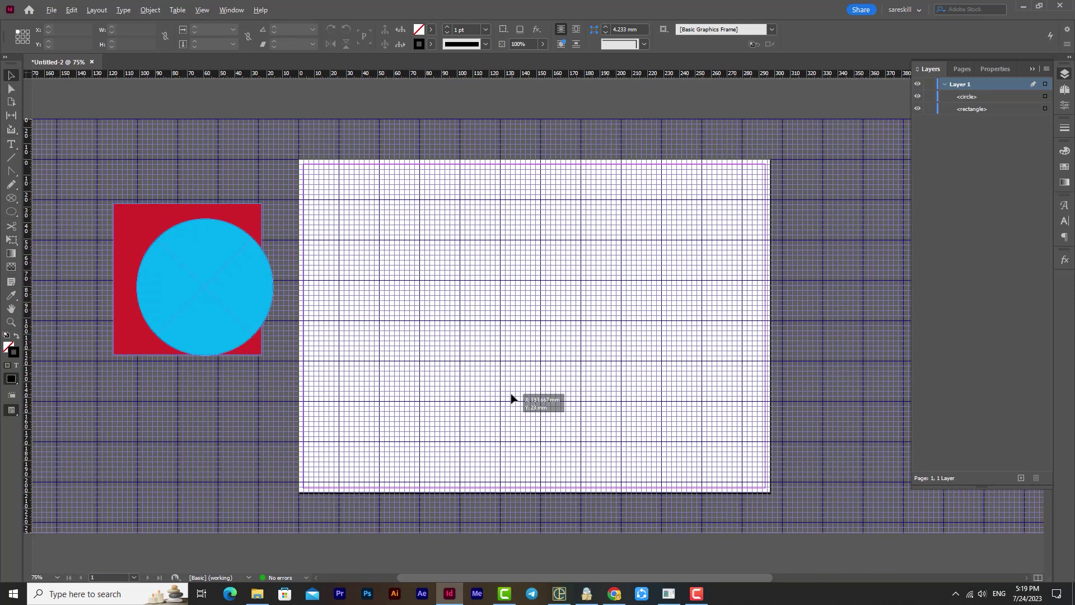
pyautogui.hotkey('ctrl', '=')
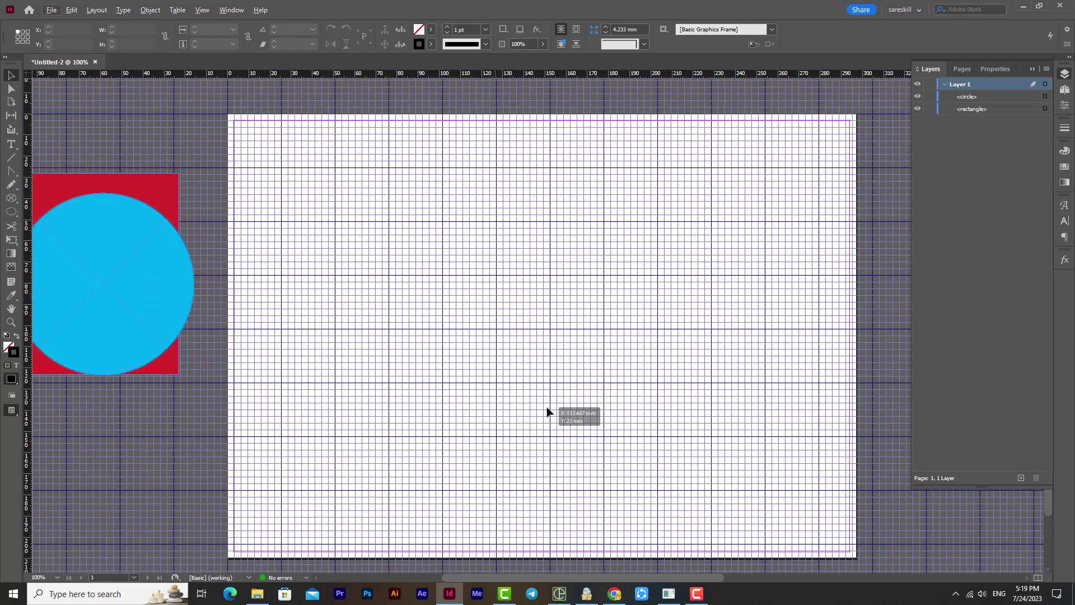
# Show the baseline grid together with the document grid
pyautogui.click(202, 11)
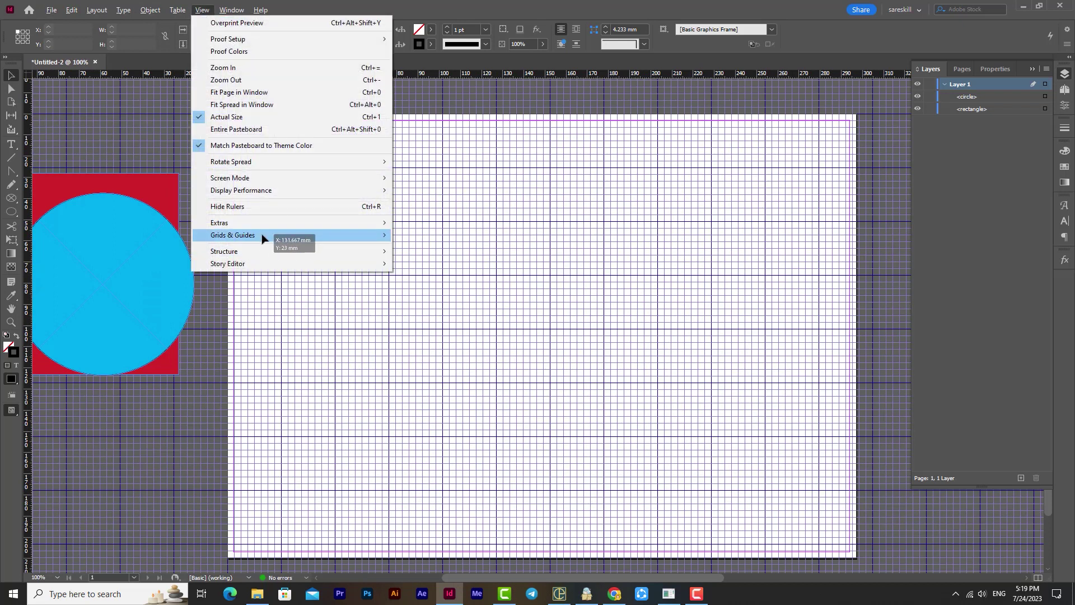
pyautogui.moveTo(264, 233)
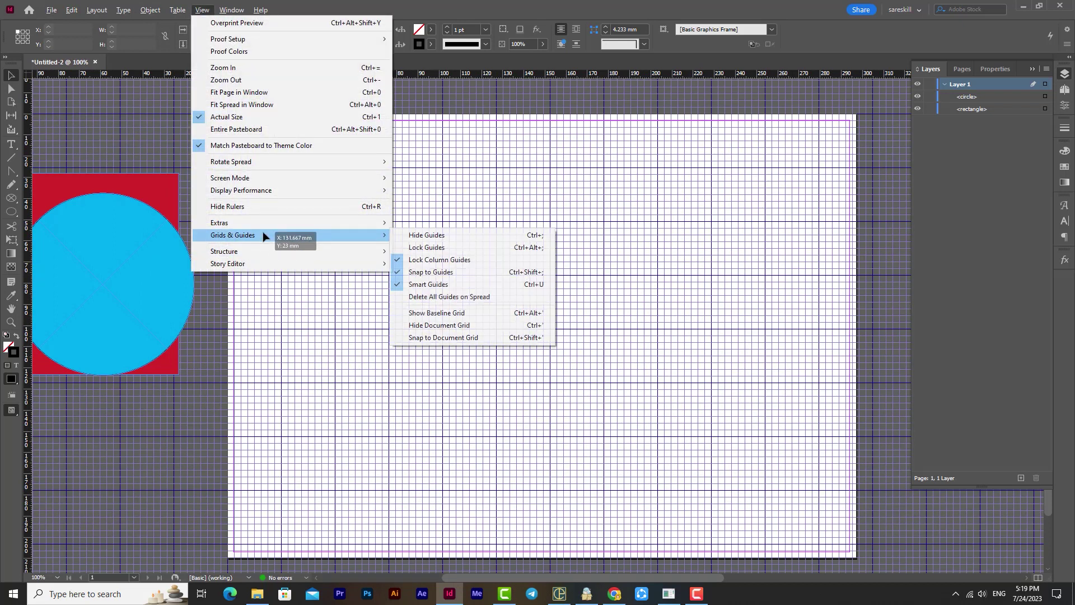
pyautogui.click(431, 313)
# Hide the document grid and the baseline grid
pyautogui.click(201, 11)
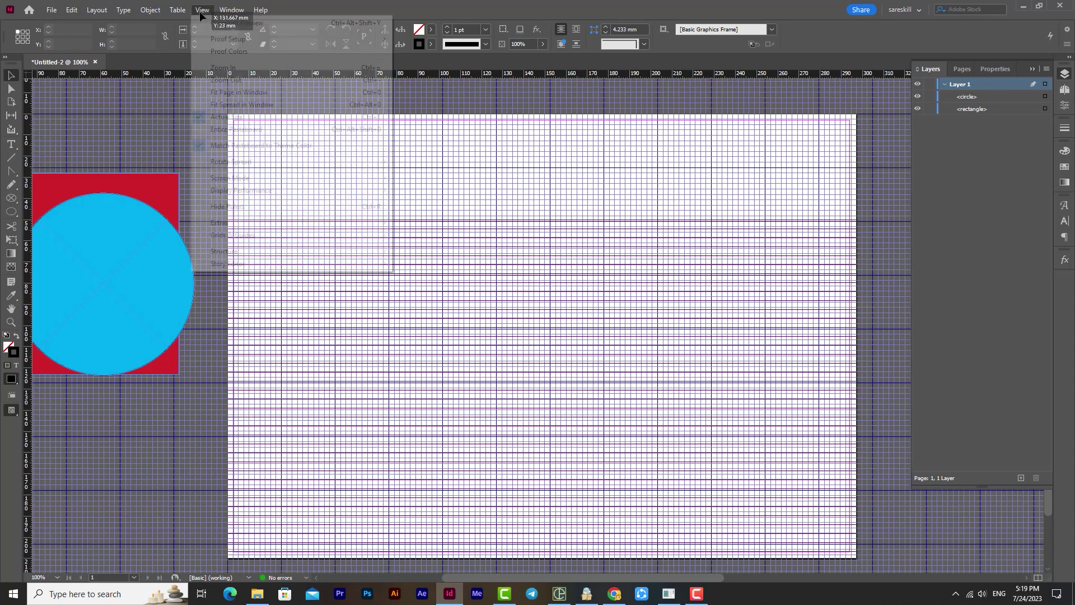
pyautogui.moveTo(247, 235)
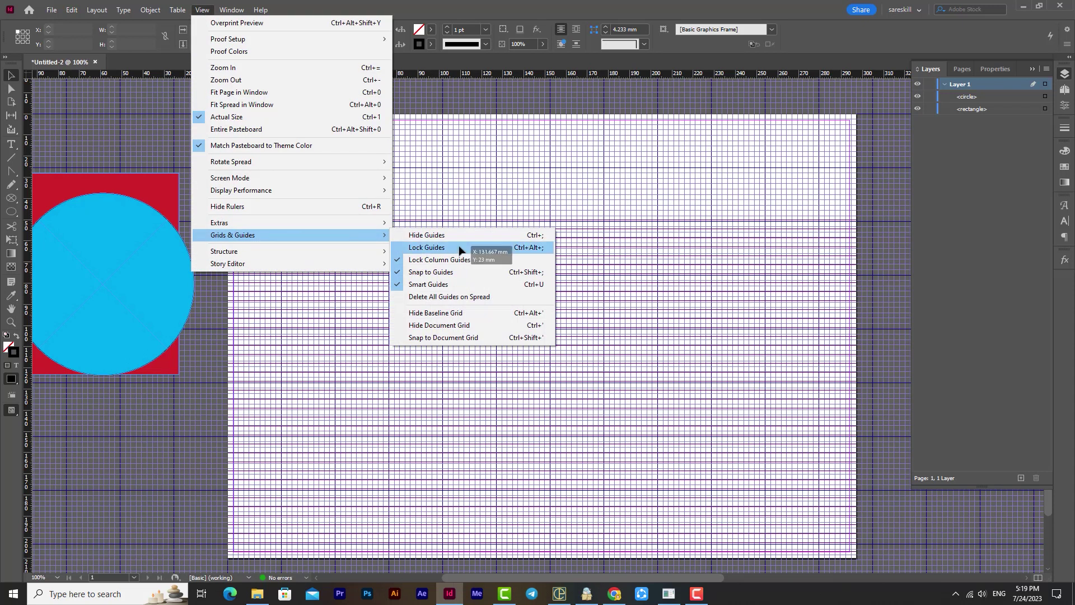
pyautogui.click(439, 327)
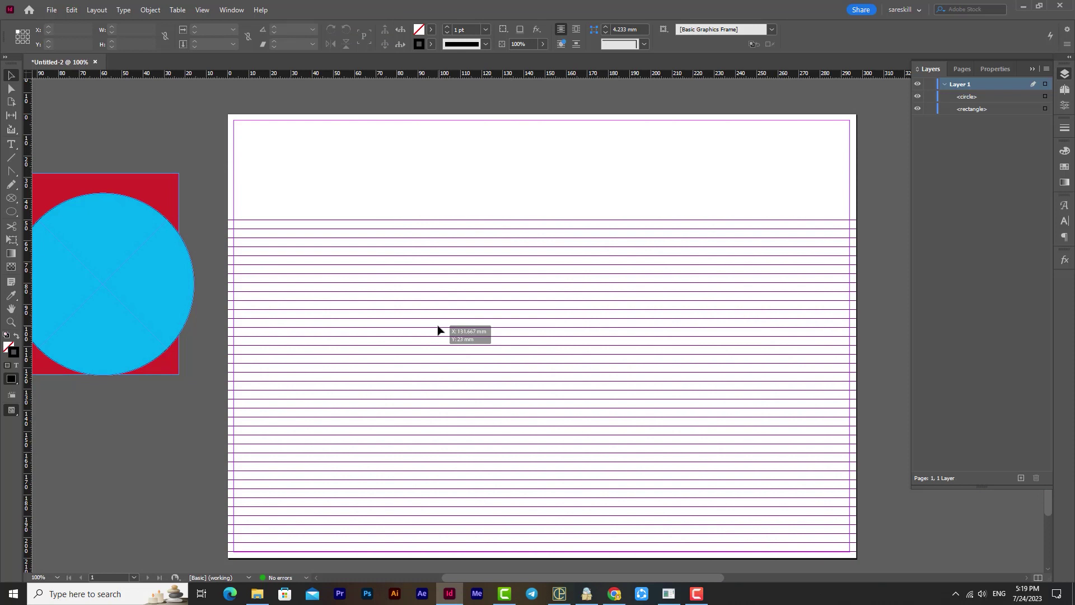
pyautogui.click(199, 11)
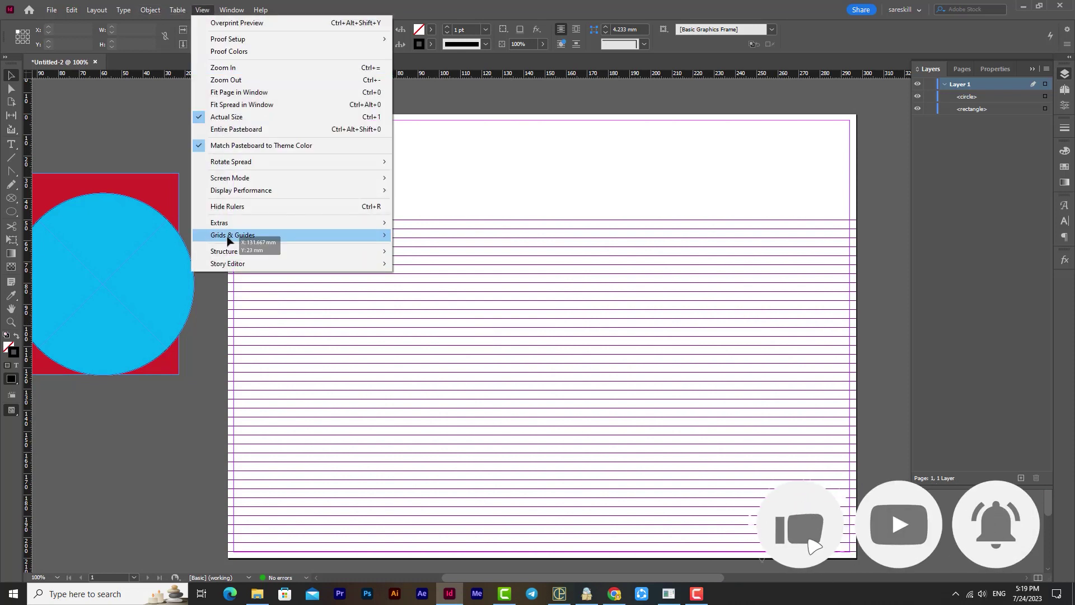
pyautogui.moveTo(228, 239)
pyautogui.click(465, 312)
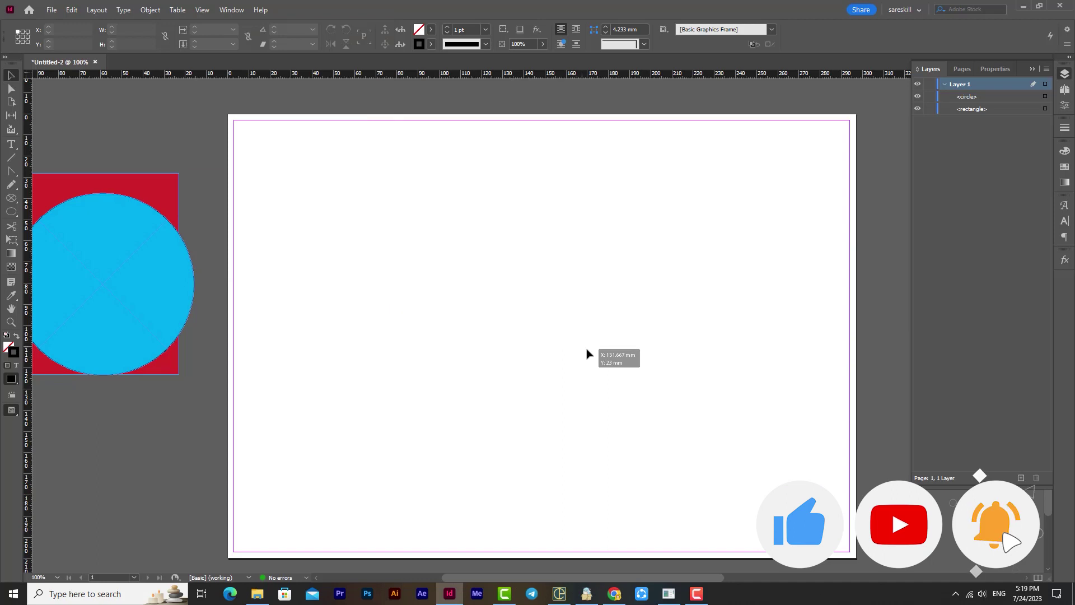
# Open the display and snapping options for grids and guides
pyautogui.hotkey('ctrl', '-')
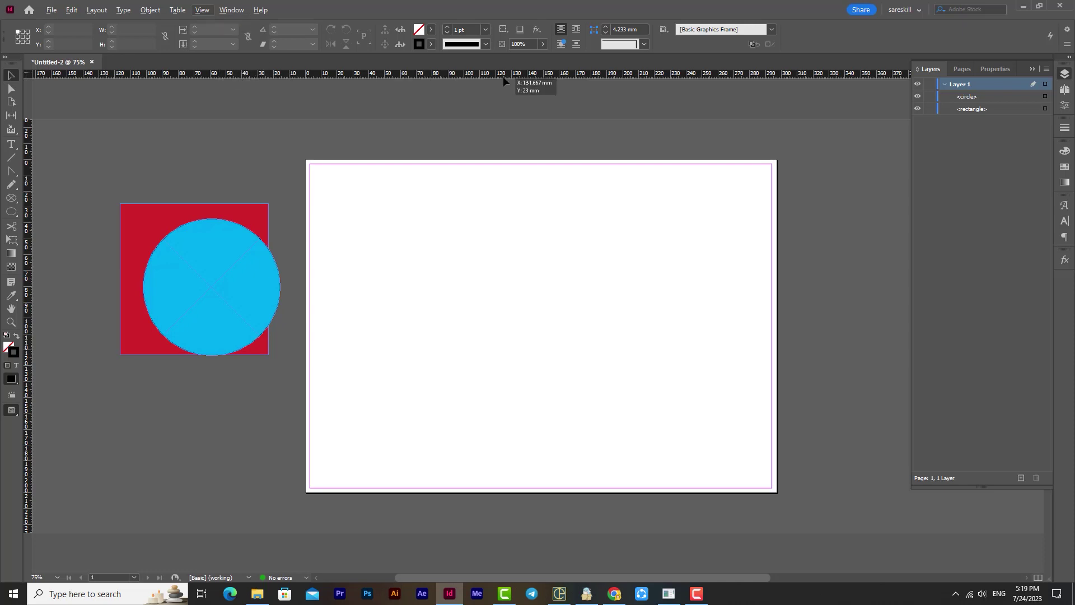
pyautogui.click(200, 11)
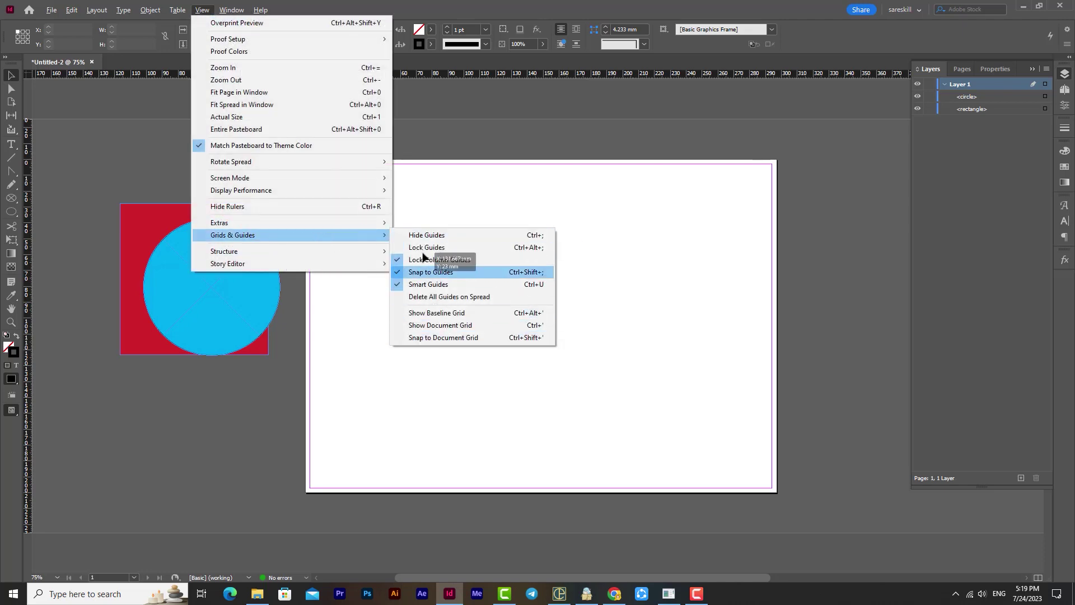